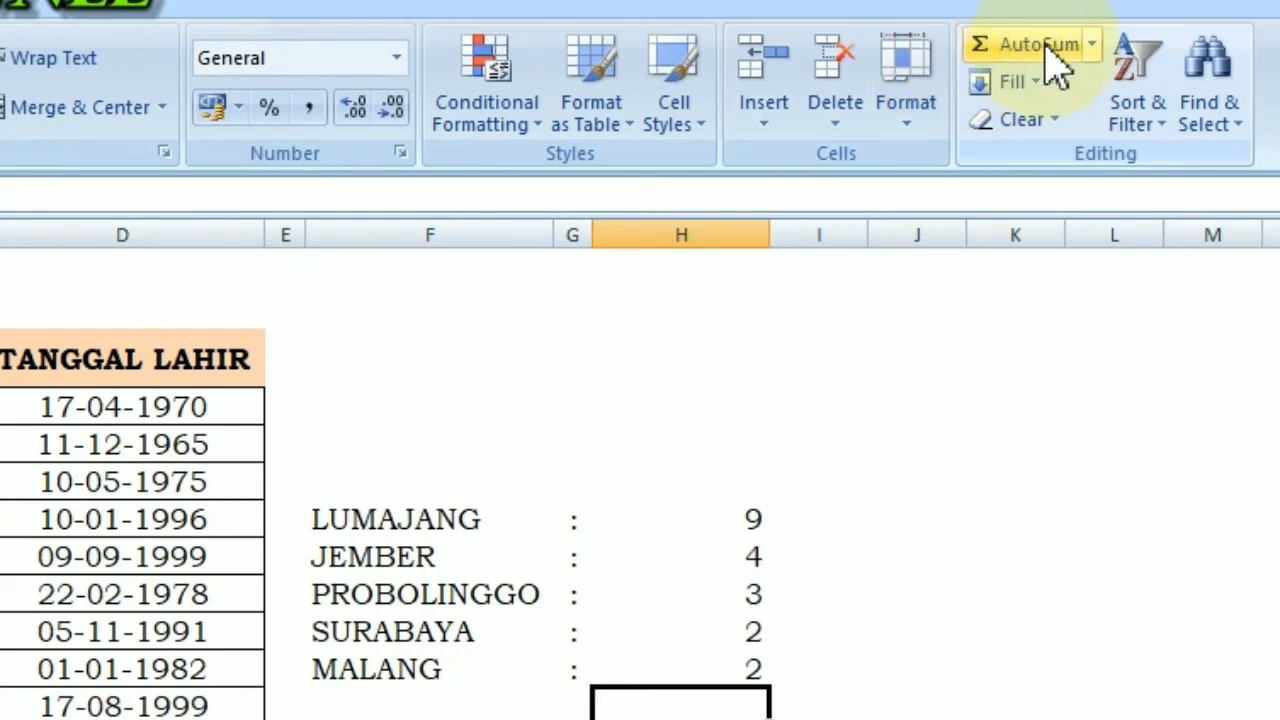
- Total the city counts H6:H10 in cell H11 with AutoSum and fill that cell yellow
{"action": "left_click", "coordinate": [1026, 50]}
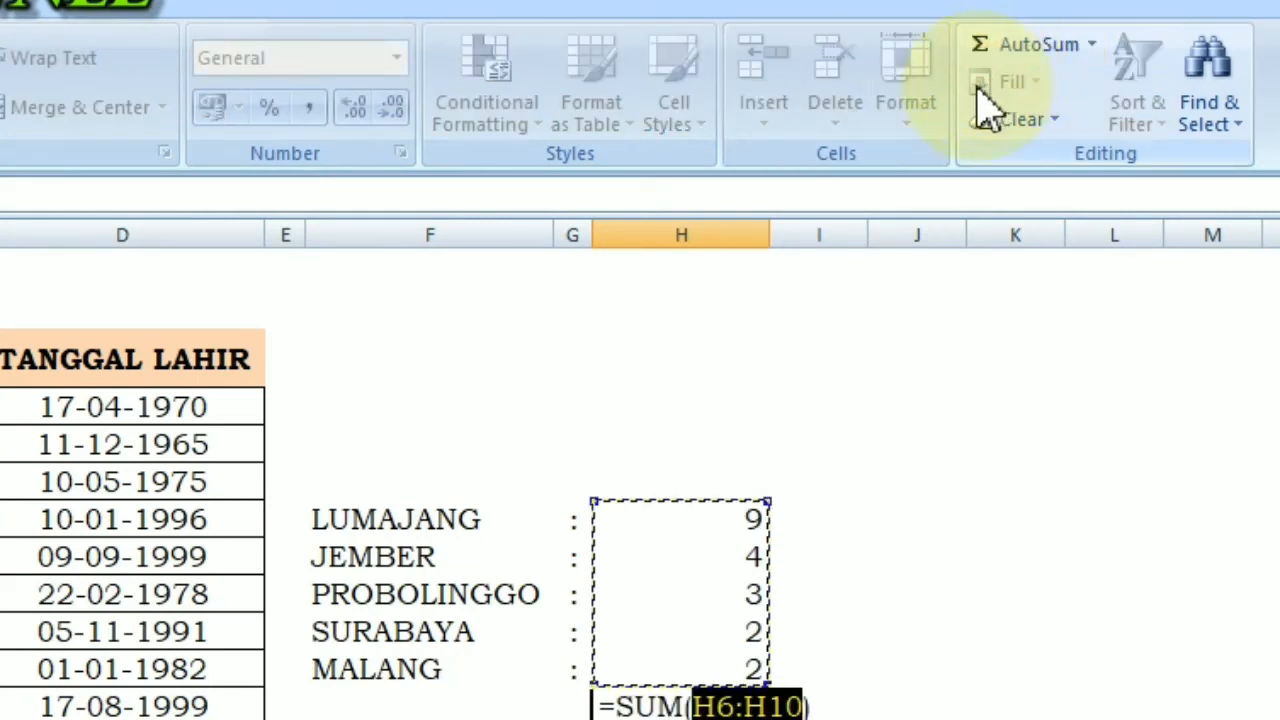
{"action": "key", "text": "Return"}
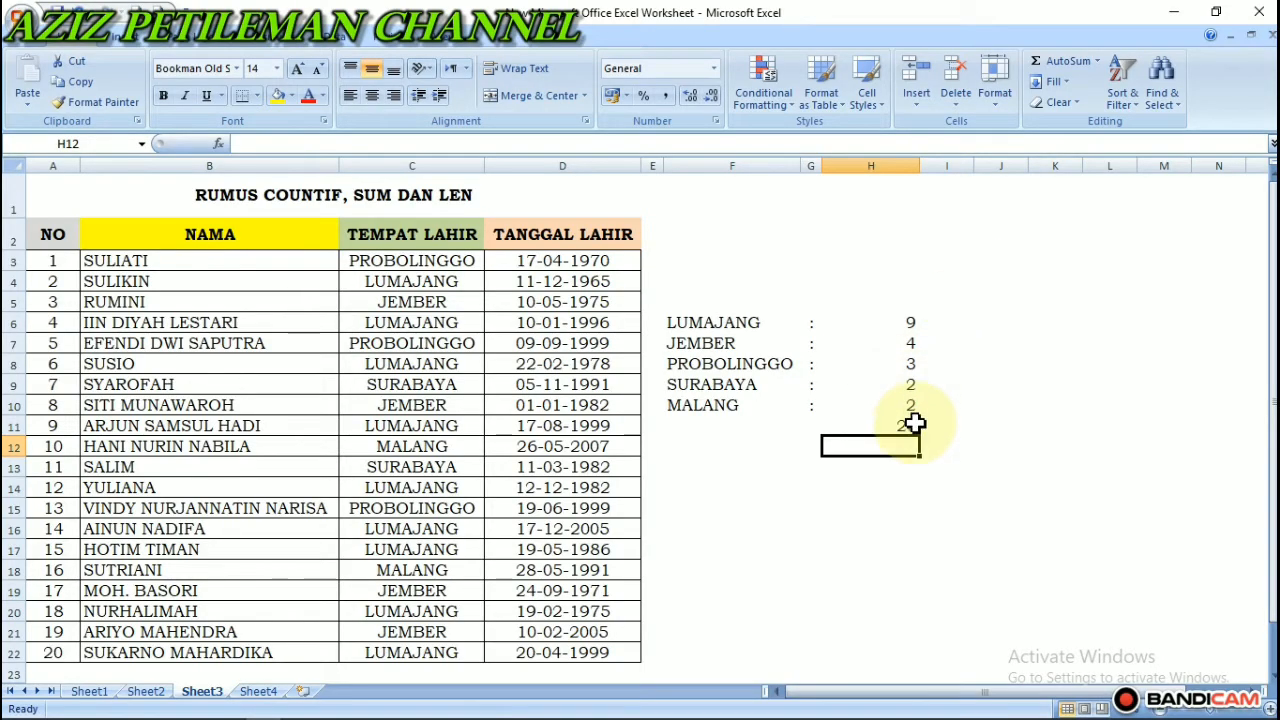
{"action": "left_click", "coordinate": [742, 704]}
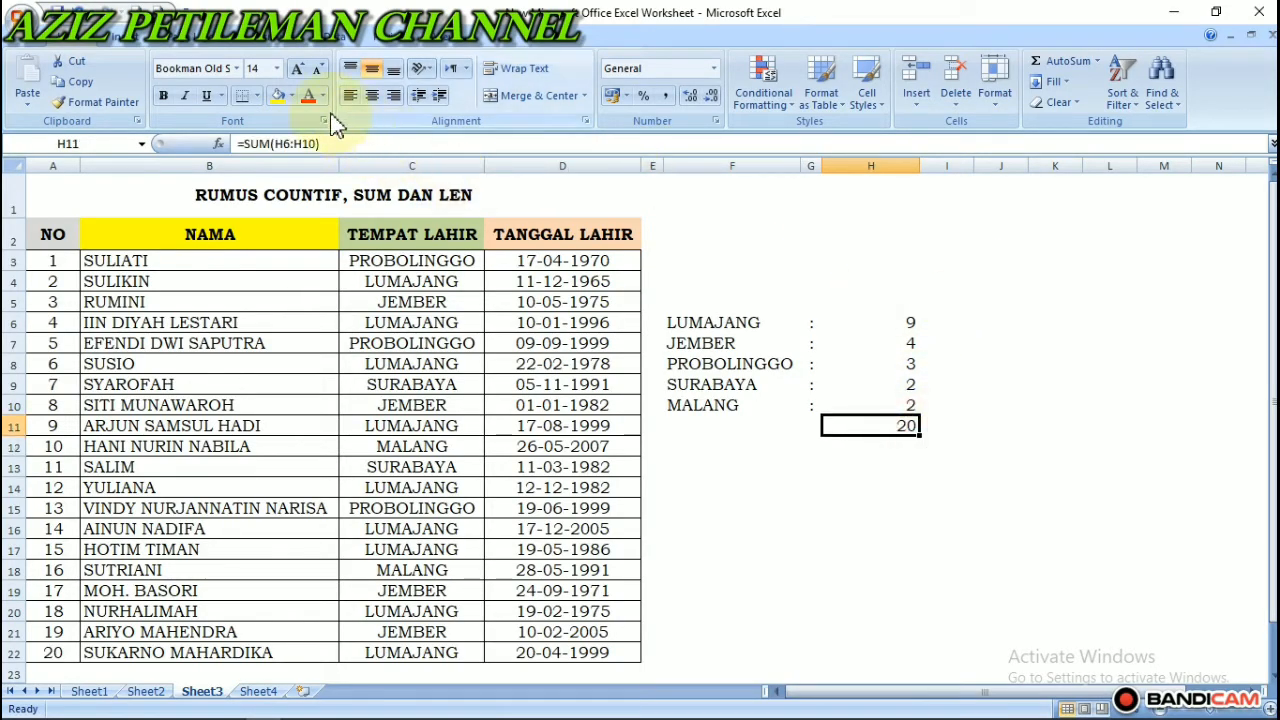
{"action": "left_click", "coordinate": [280, 96]}
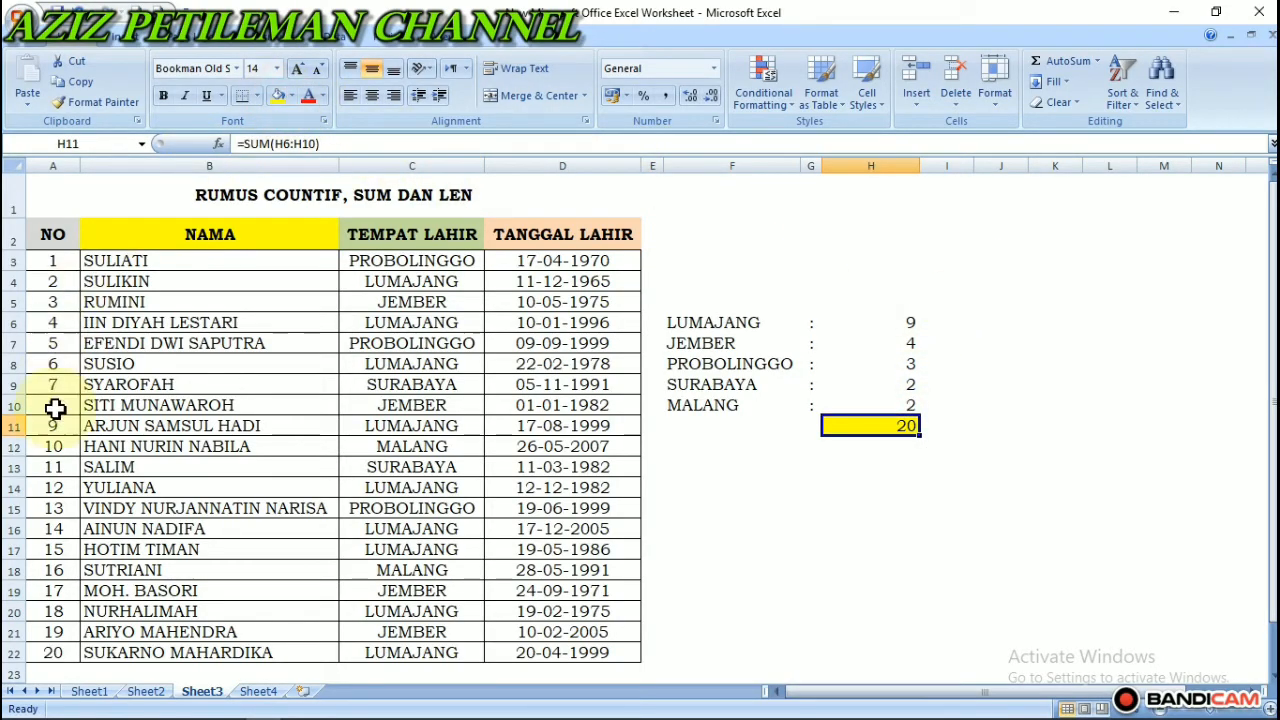
- Fill the last row number of the NO column, cell A22, with yellow
{"action": "left_click", "coordinate": [62, 655]}
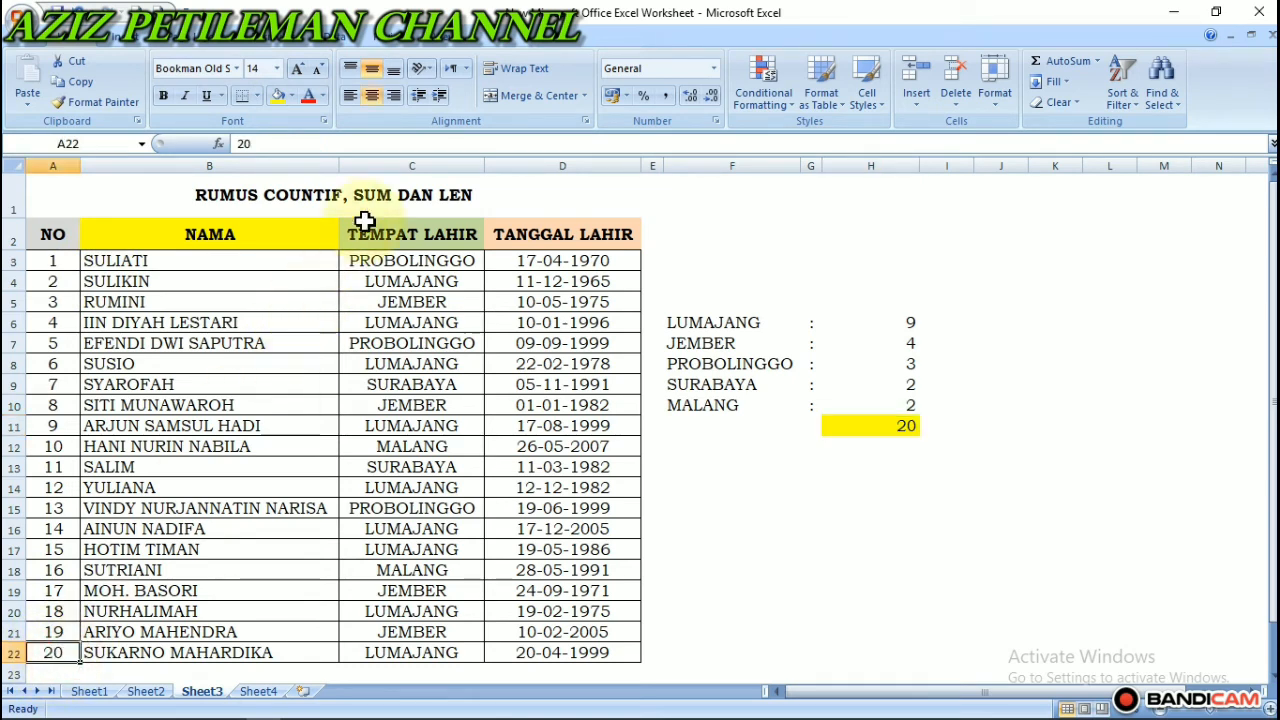
{"action": "left_click", "coordinate": [277, 100]}
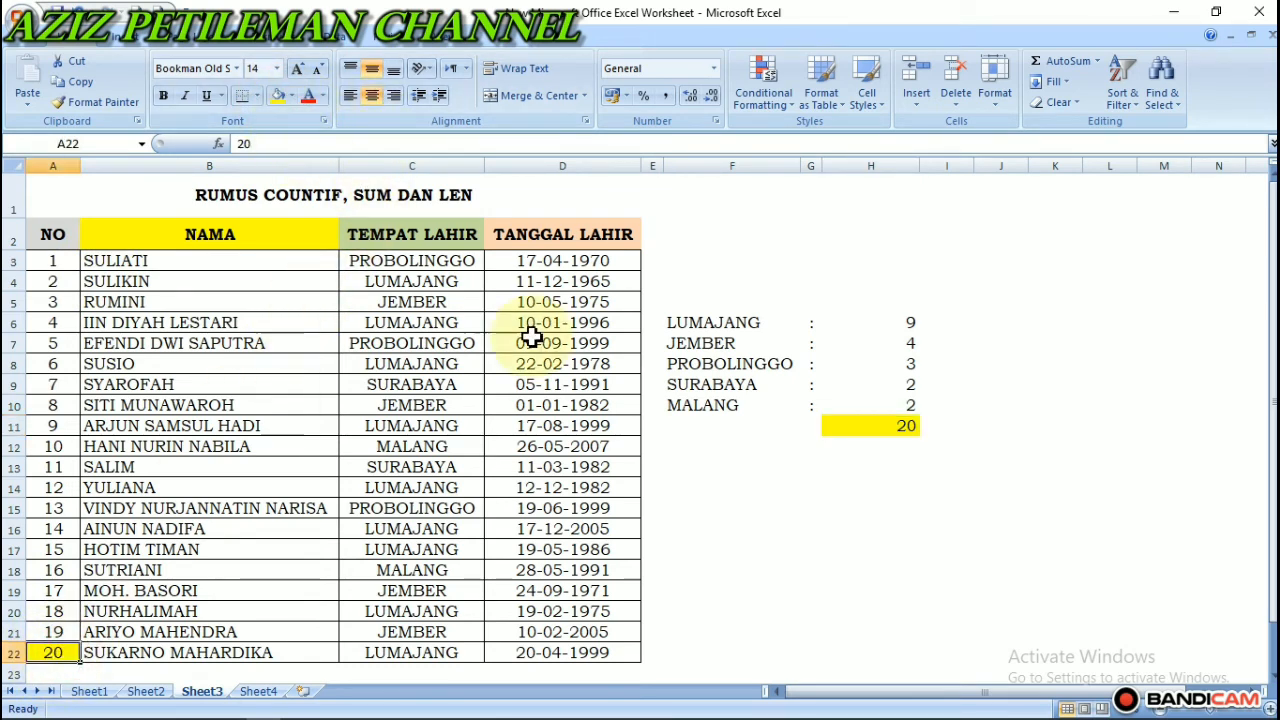
{"action": "left_click", "coordinate": [794, 484]}
{"action": "left_click", "coordinate": [453, 194]}
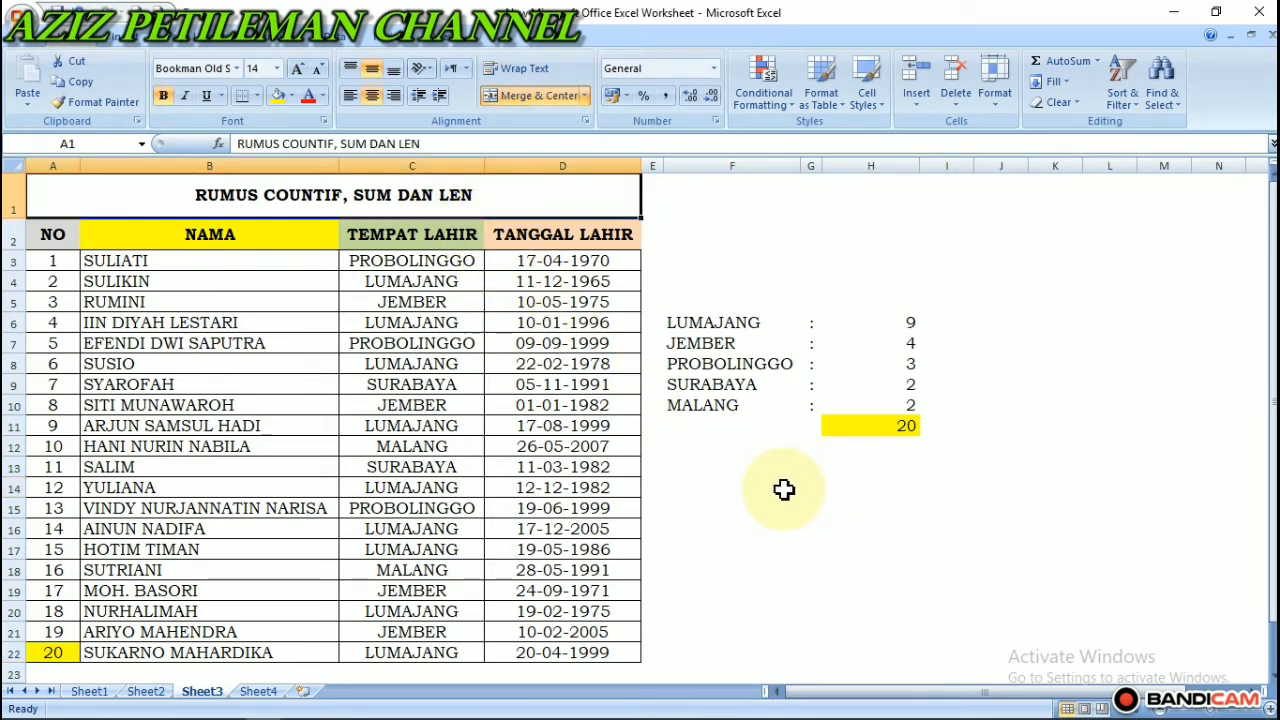
- Insert a new column F in front of the city list and widen it
{"action": "left_click", "coordinate": [699, 325]}
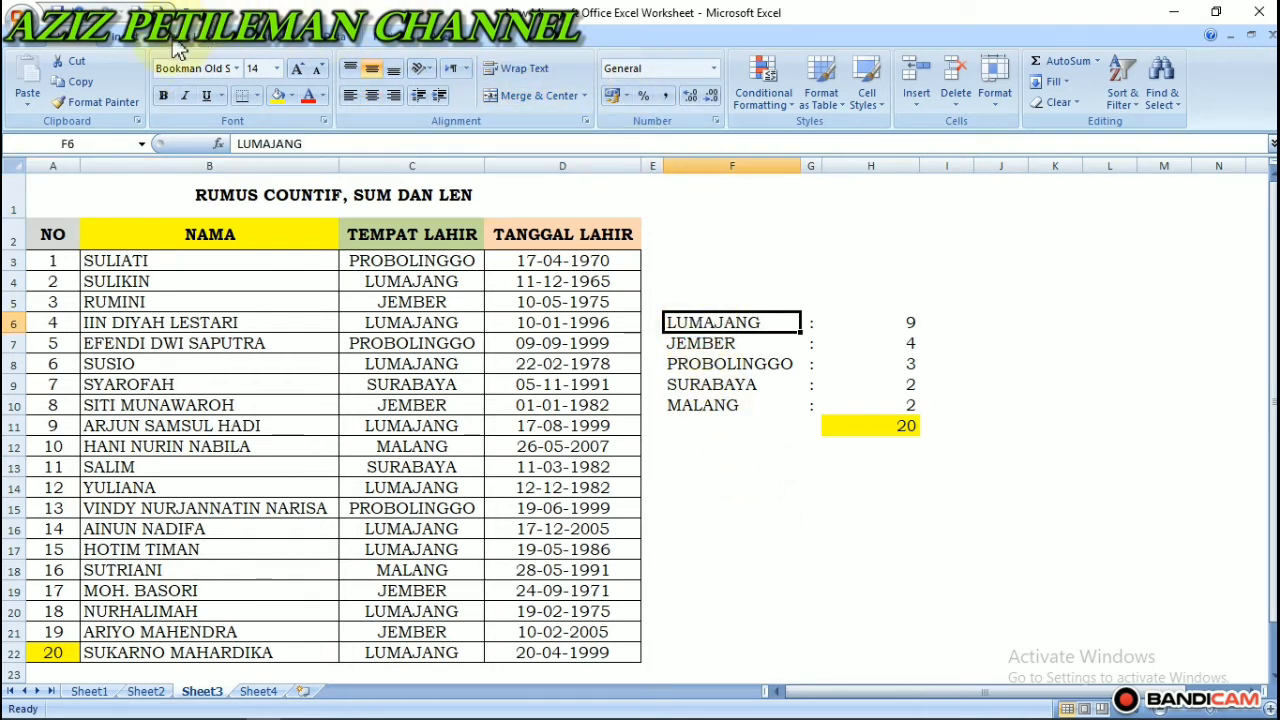
{"action": "left_click", "coordinate": [916, 98]}
{"action": "left_click", "coordinate": [921, 168]}
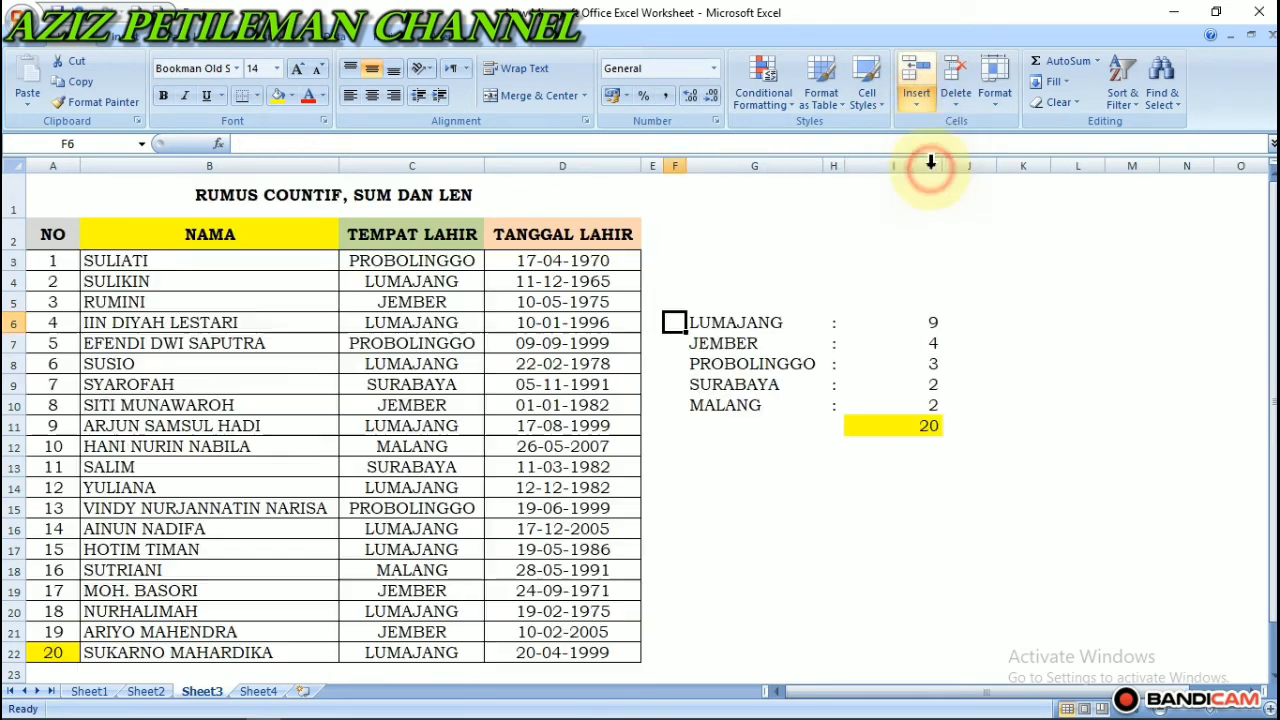
{"action": "left_click_drag", "start_coordinate": [688, 166], "coordinate": [752, 170]}
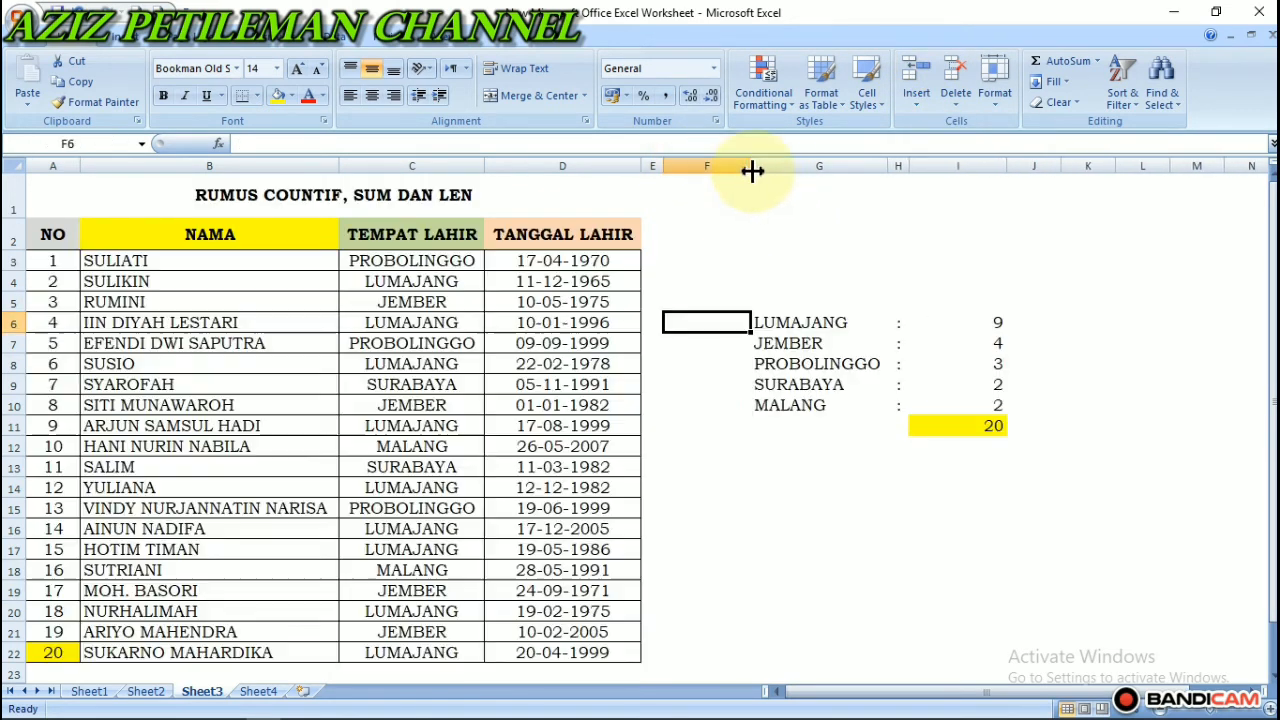
- Enter the formula =LEN(B3) in cell F3 to count the characters of the first name
{"action": "left_click", "coordinate": [700, 261]}
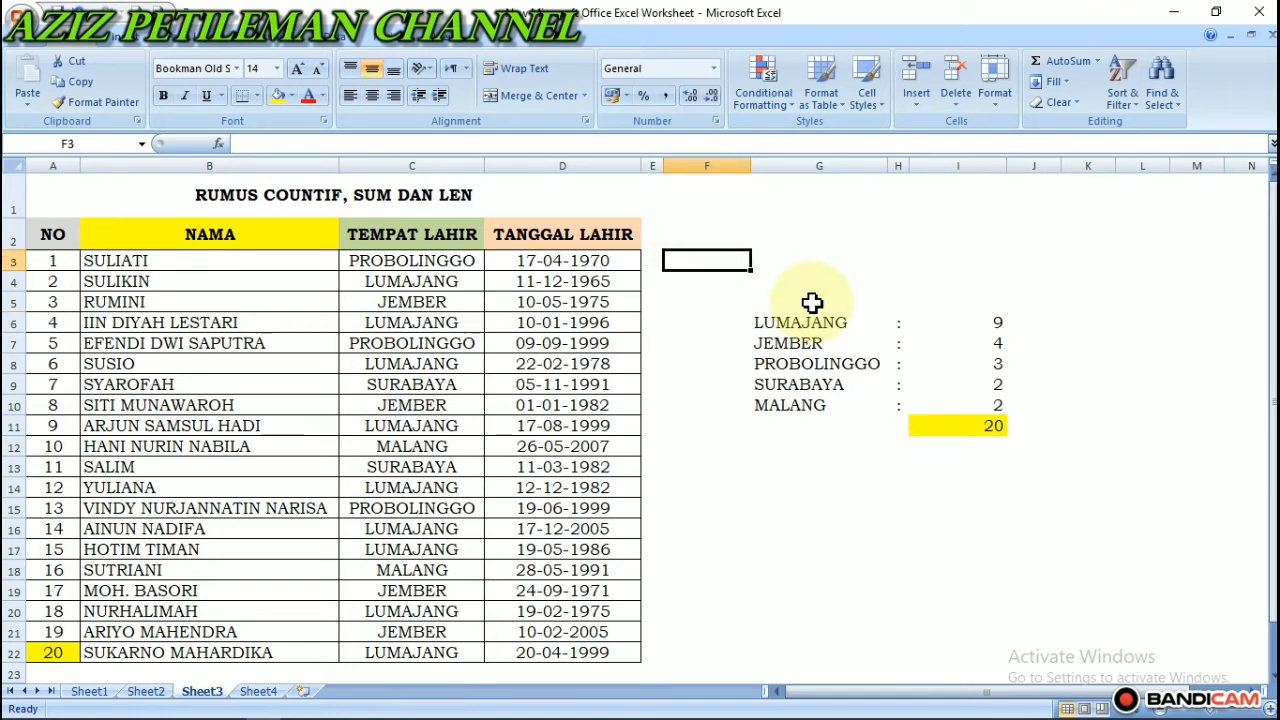
{"action": "type", "text": "=len"}
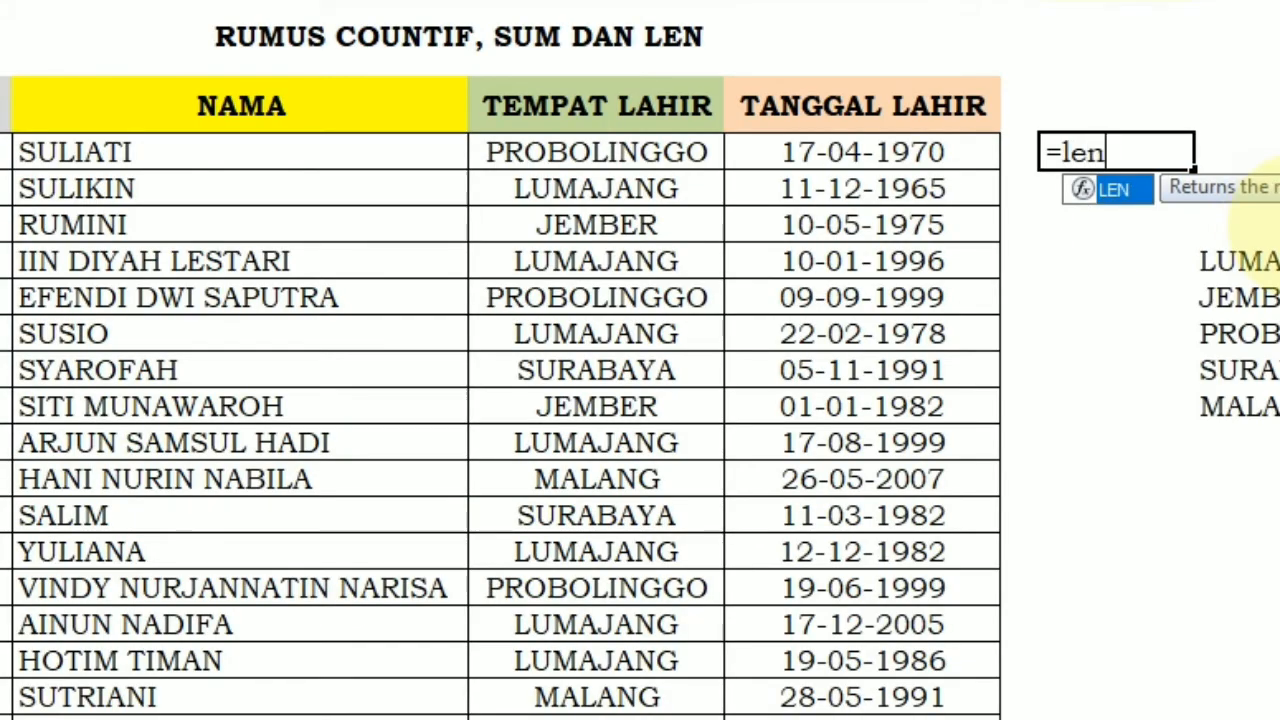
{"action": "type", "text": "("}
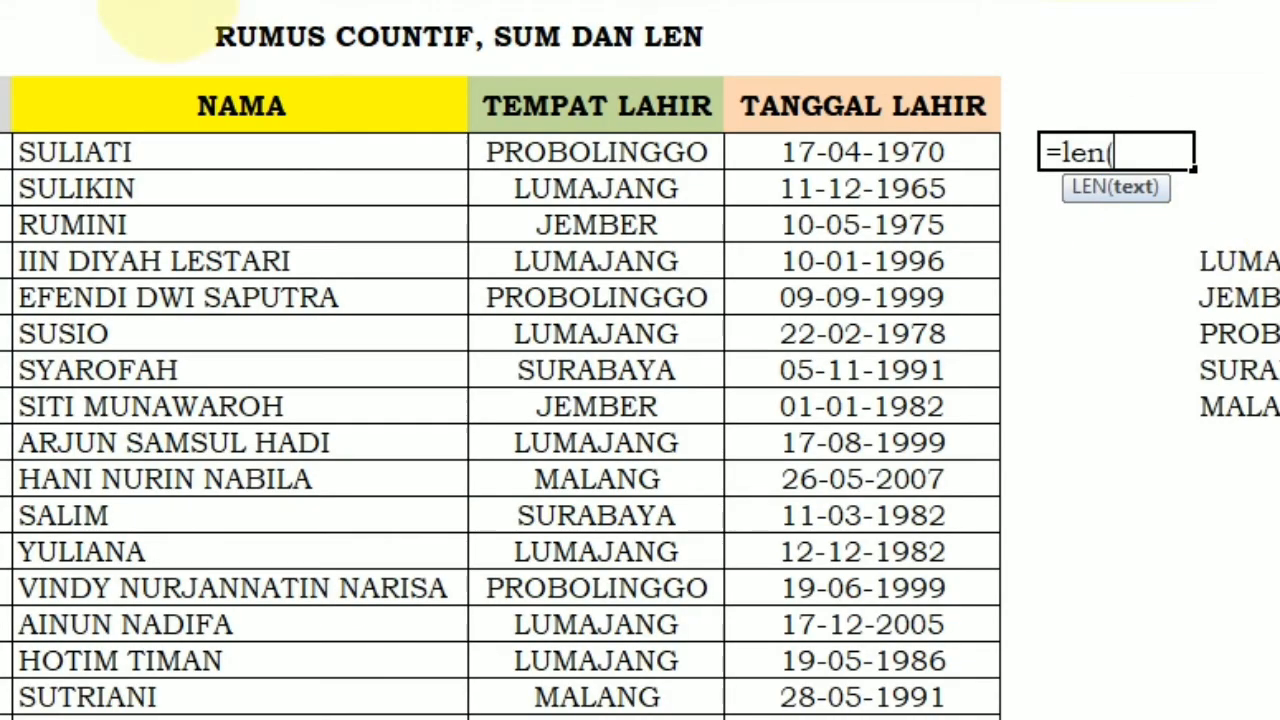
{"action": "left_click", "coordinate": [175, 161]}
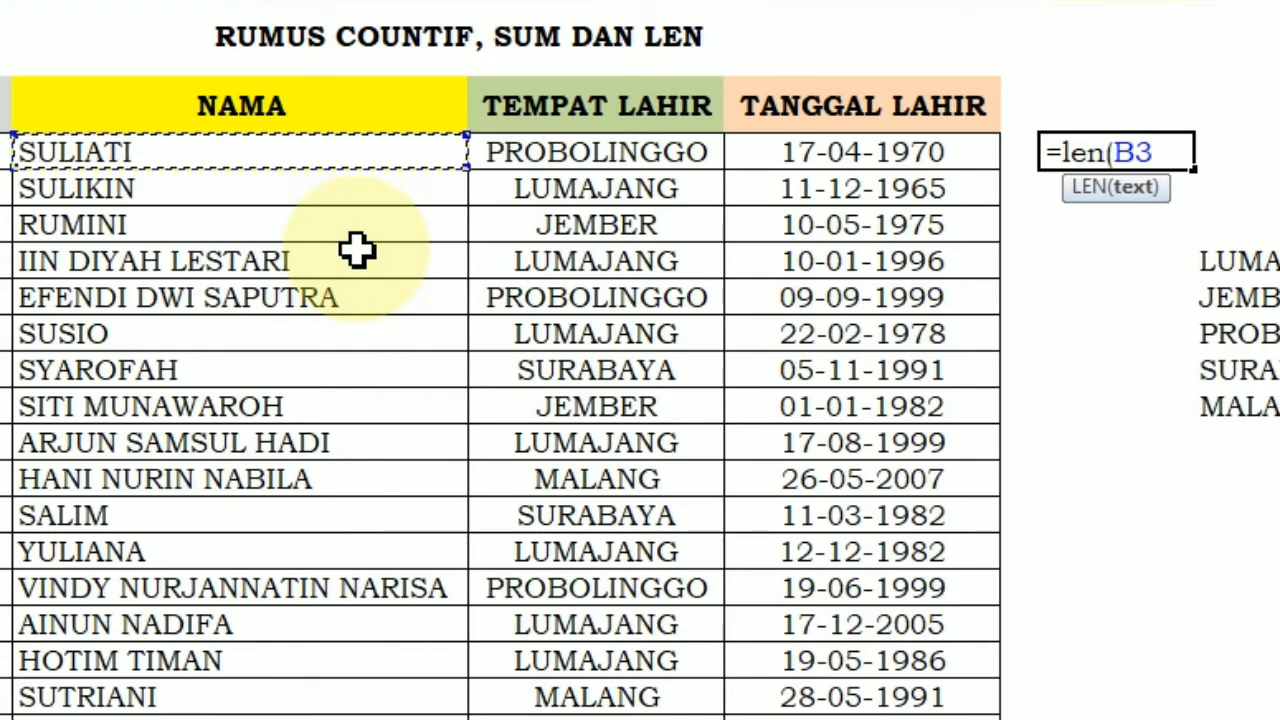
{"action": "type", "text": ")"}
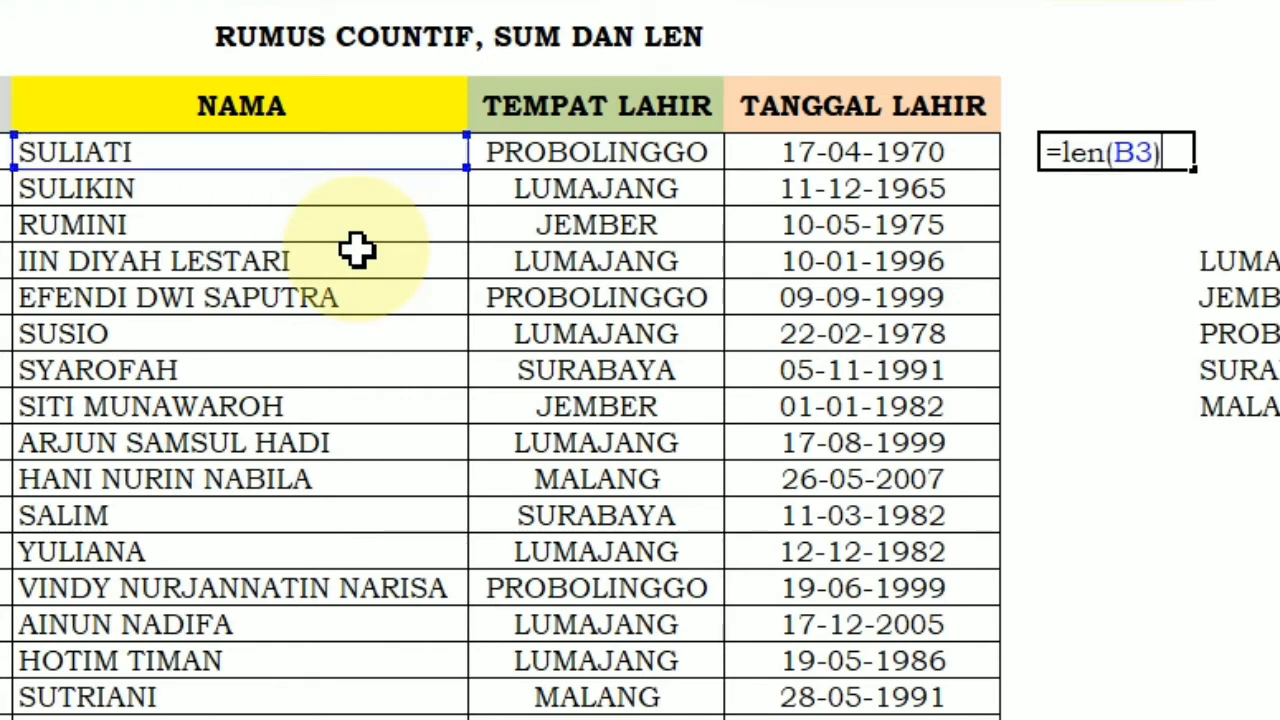
{"action": "key", "text": "Return"}
- Copy the LEN formula from F3 into F4:F22 for all the remaining names
{"action": "key", "text": "Up"}
{"action": "key", "text": "ctrl+c"}
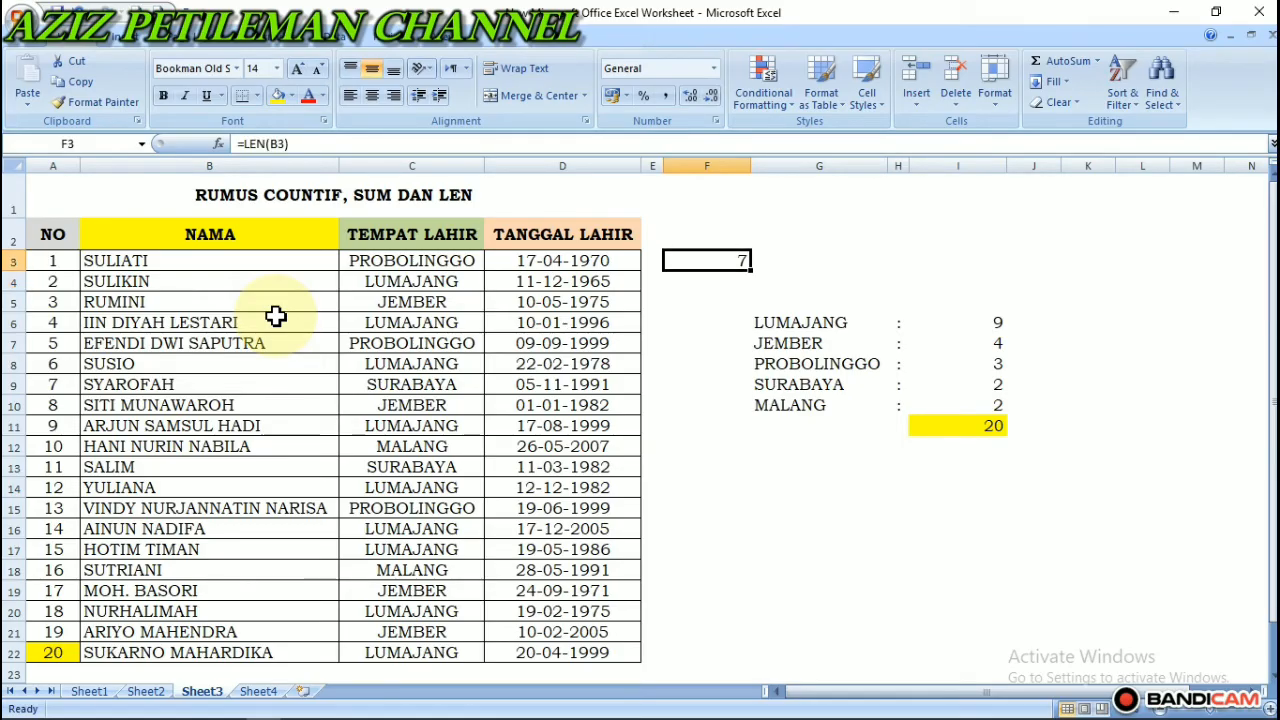
{"action": "key", "text": "shift+Down"}
{"action": "key", "text": "shift+Down"}
{"action": "key", "text": "shift+Down"}
{"action": "key", "text": "shift+Down"}
{"action": "key", "text": "shift+Down"}
{"action": "key", "text": "shift+Down"}
{"action": "key", "text": "shift+Down"}
{"action": "key", "text": "shift+Down"}
{"action": "key", "text": "shift+Down"}
{"action": "key", "text": "shift+Down"}
{"action": "key", "text": "shift+Down"}
{"action": "key", "text": "shift+Down"}
{"action": "key", "text": "shift+Down"}
{"action": "key", "text": "shift+Down"}
{"action": "key", "text": "shift+Down"}
{"action": "key", "text": "shift+Down"}
{"action": "key", "text": "shift+Down"}
{"action": "key", "text": "shift+Down"}
{"action": "key", "text": "shift+Down"}
{"action": "key", "text": "shift+Down"}
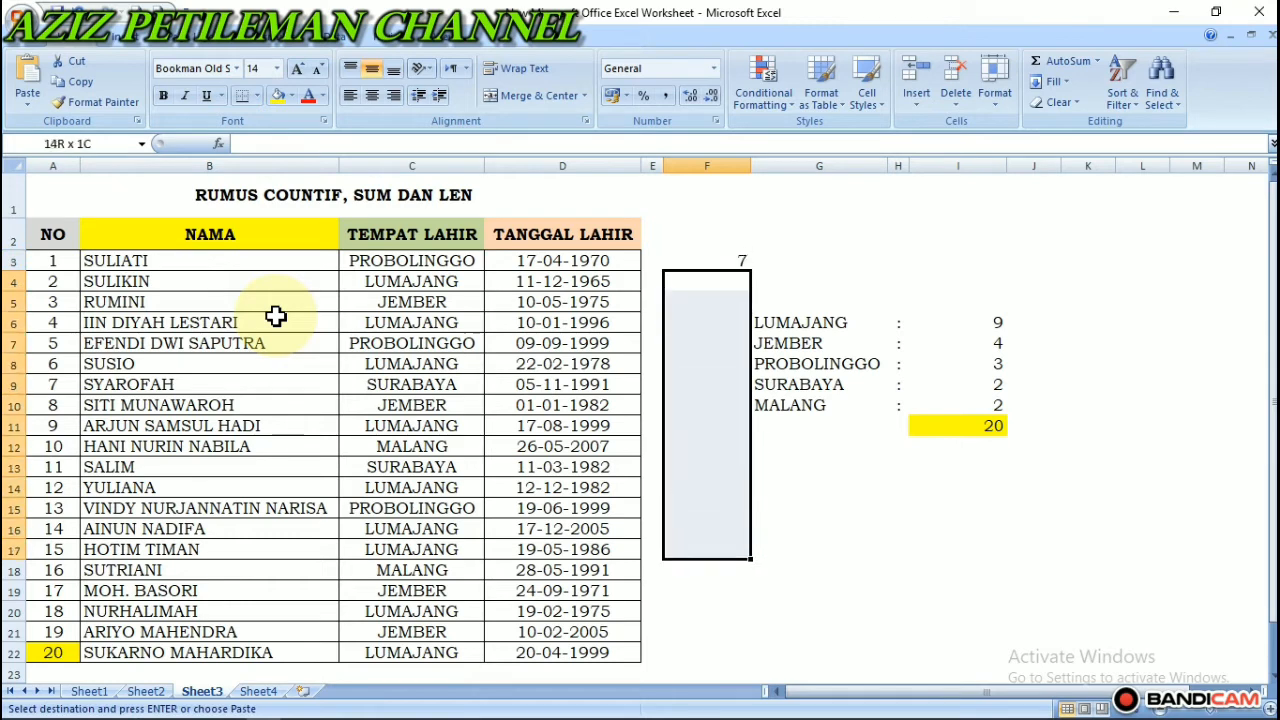
{"action": "key", "text": "shift+Up"}
{"action": "key", "text": "shift+Up"}
{"action": "key", "text": "Return"}
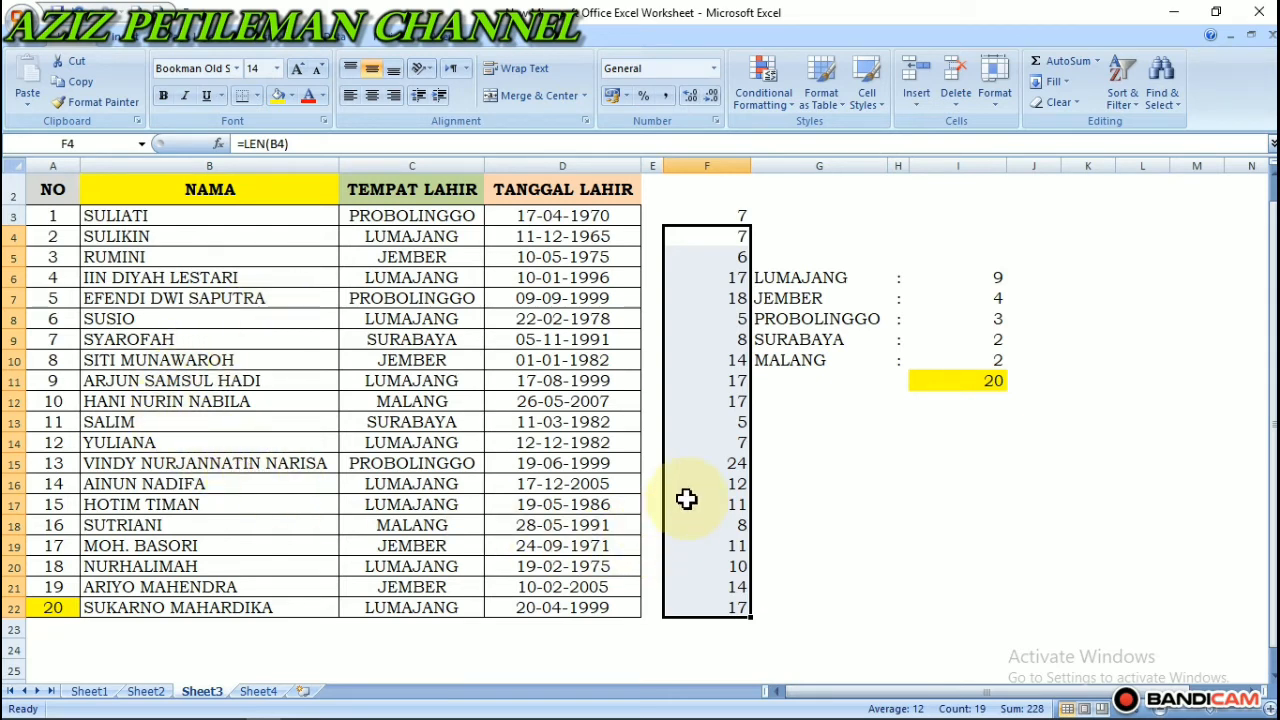
- Center the character counts in F3:F22 horizontally
{"action": "left_click", "coordinate": [732, 216]}
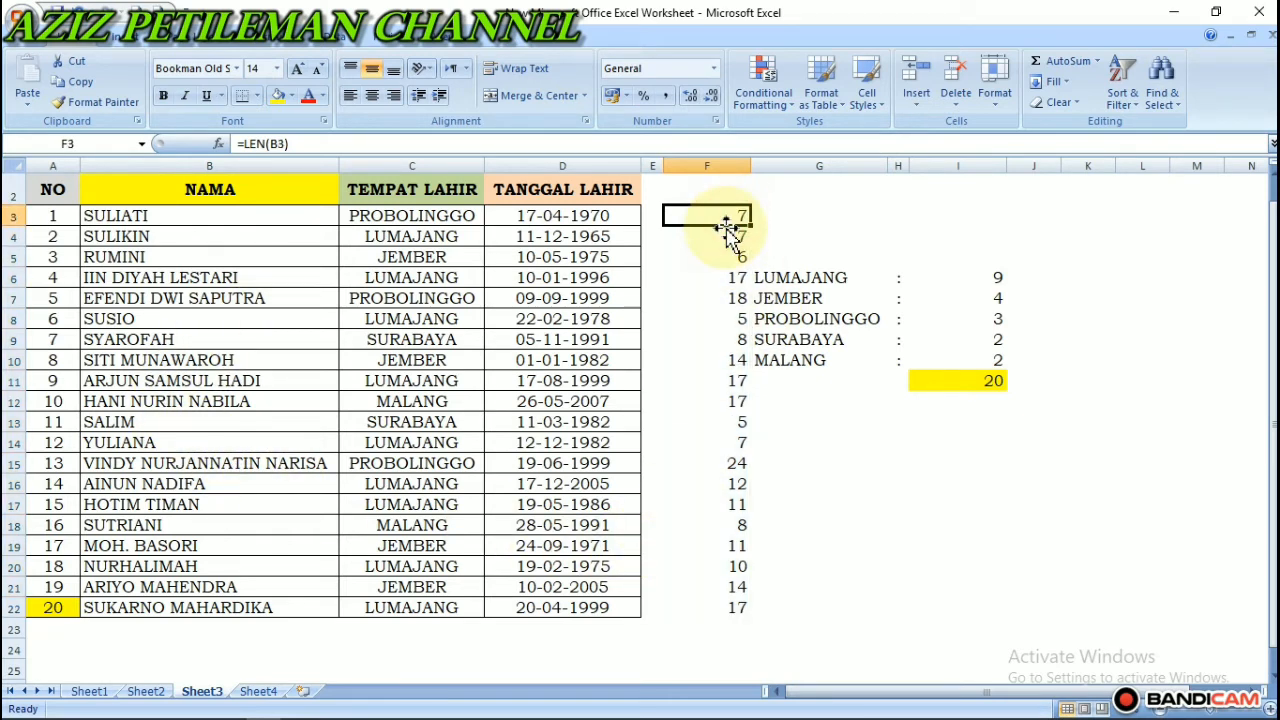
{"action": "key", "text": "ctrl+shift+Down"}
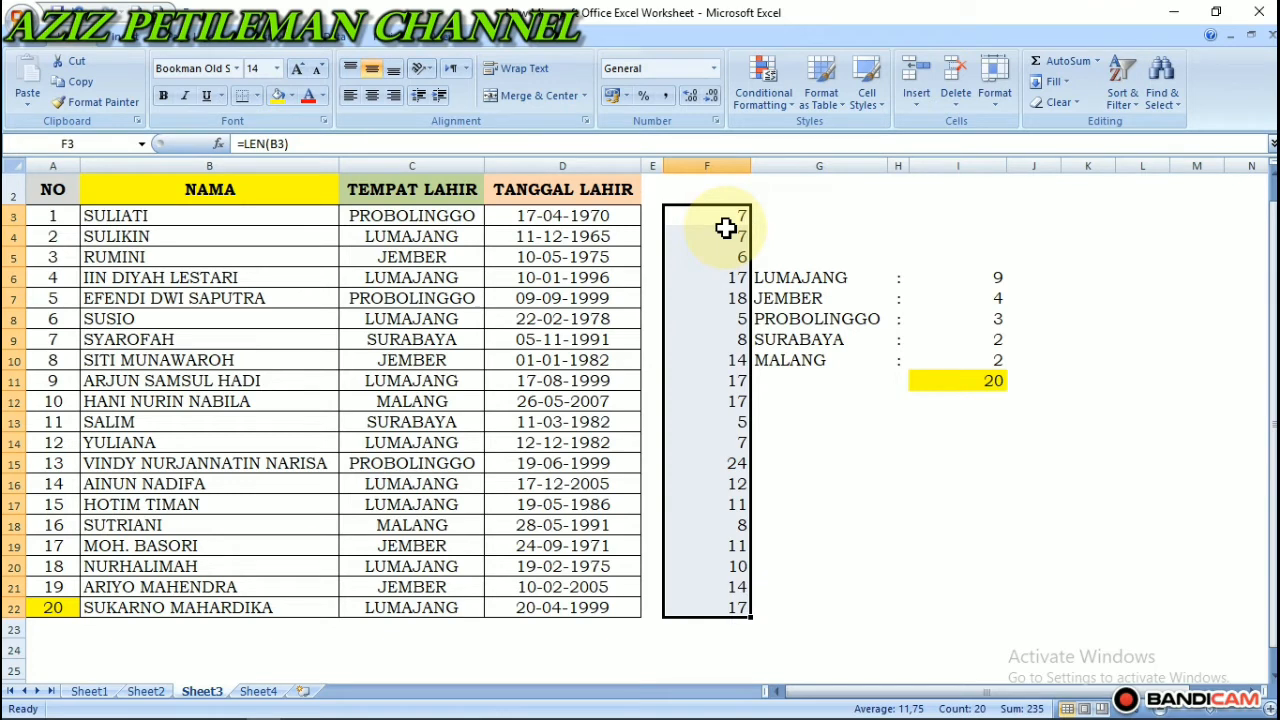
{"action": "left_click", "coordinate": [371, 96]}
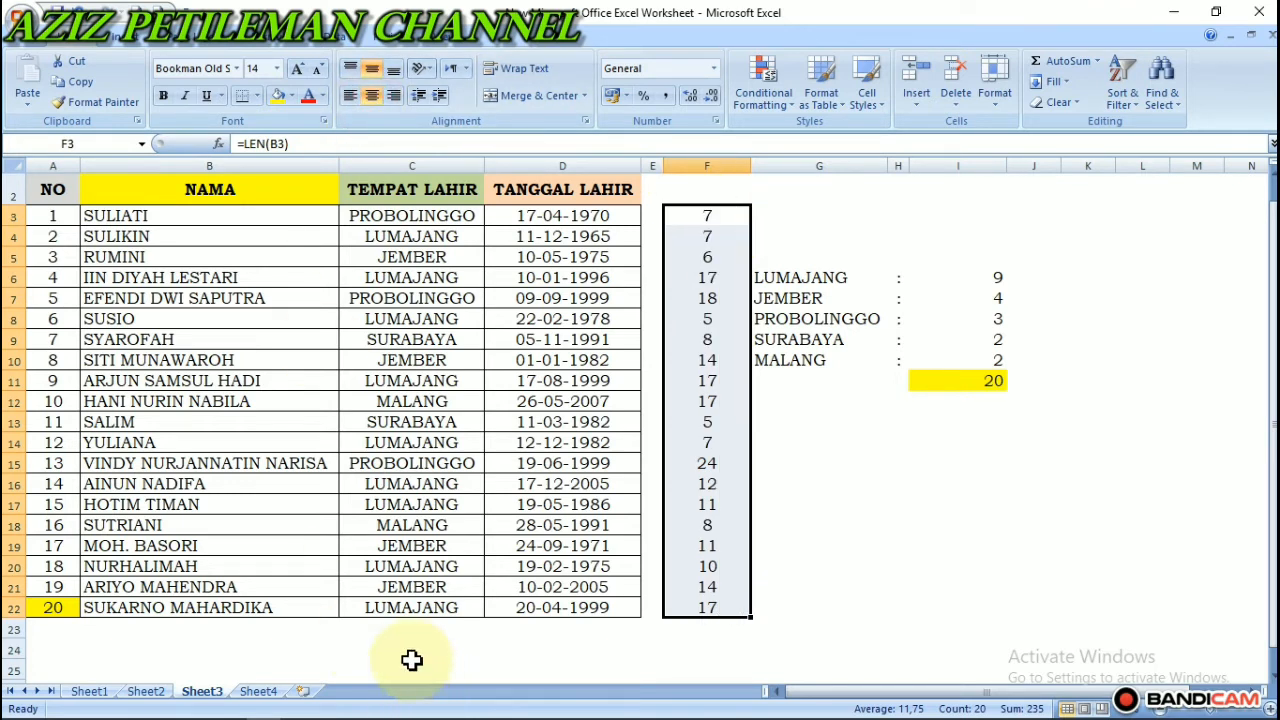
{"action": "left_click", "coordinate": [373, 651]}
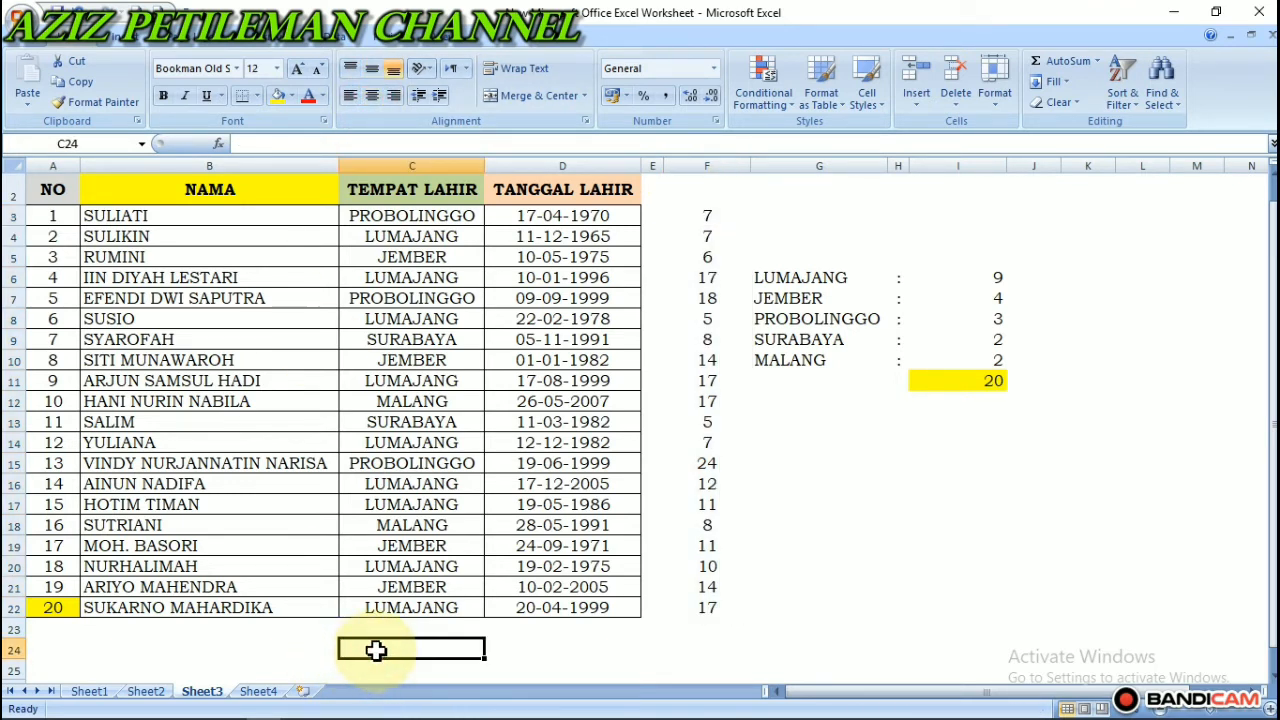
{"action": "scroll", "coordinate": [375, 651], "scroll_direction": "up", "scroll_amount": 1}
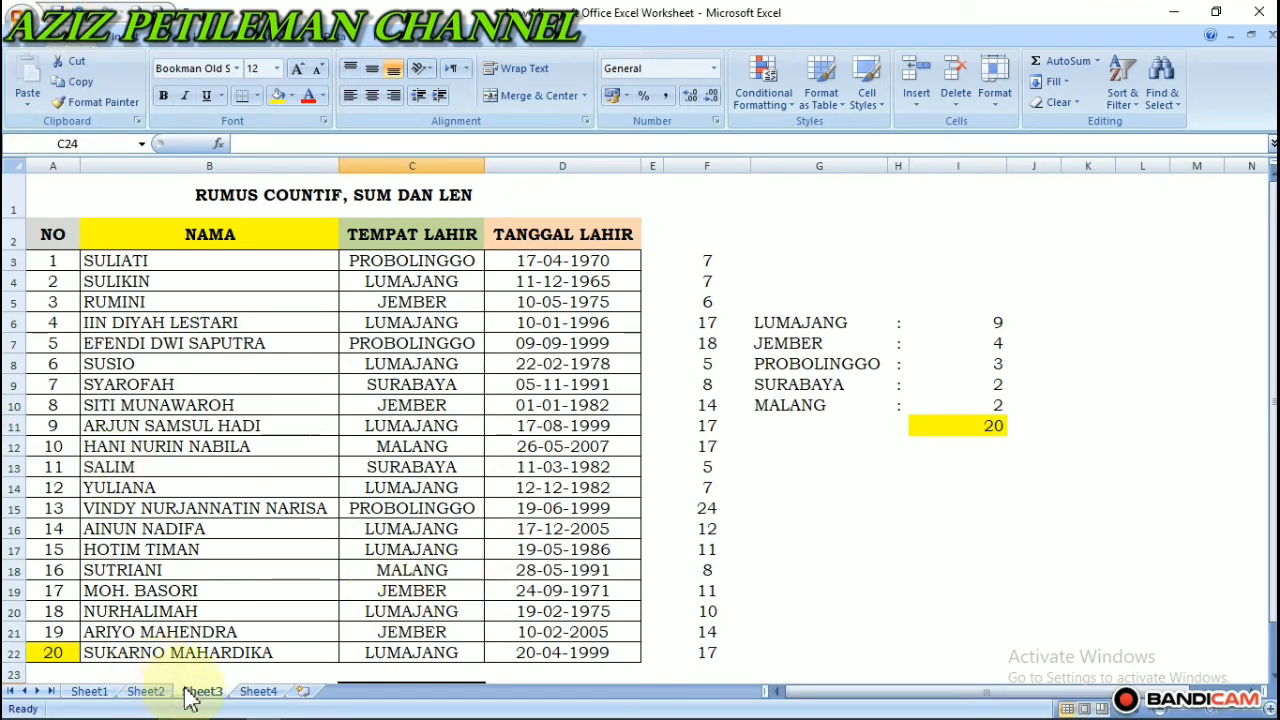
- On Sheet4, clear the existing age in F3 and the TANGGAL HARI INI date in H1
{"action": "left_click", "coordinate": [258, 693]}
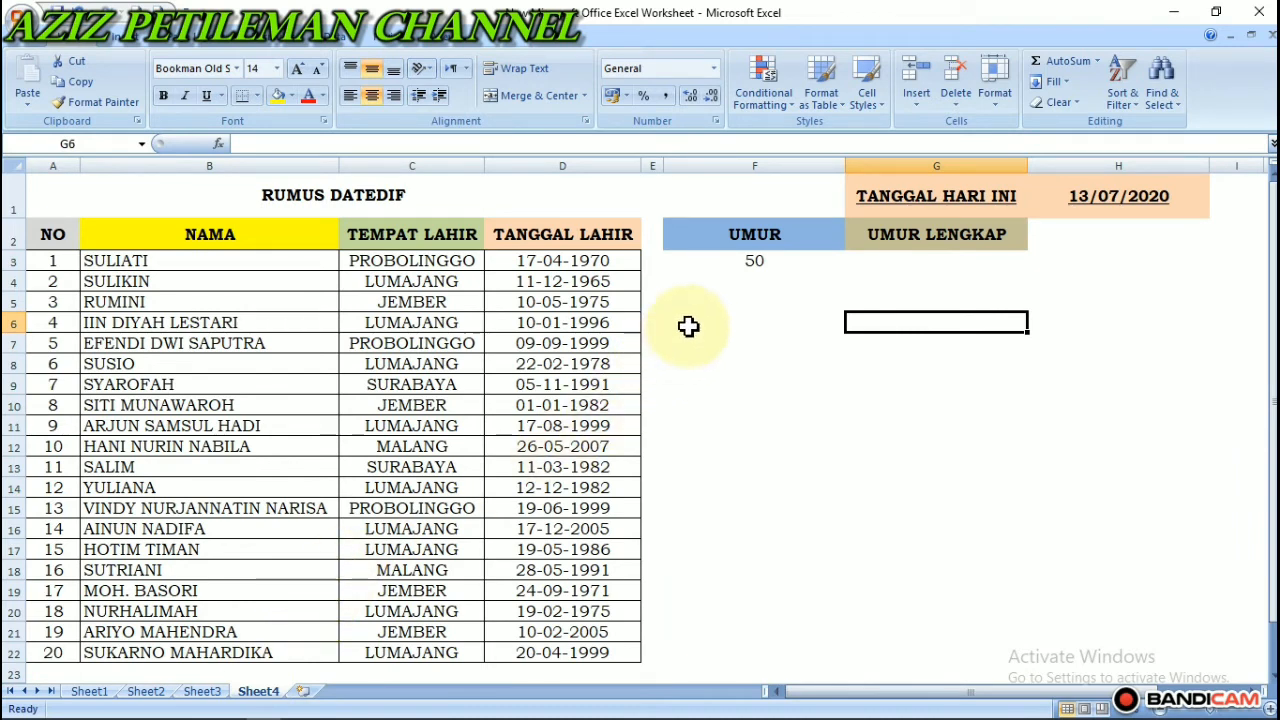
{"action": "left_click", "coordinate": [741, 265]}
{"action": "key", "text": "Delete"}
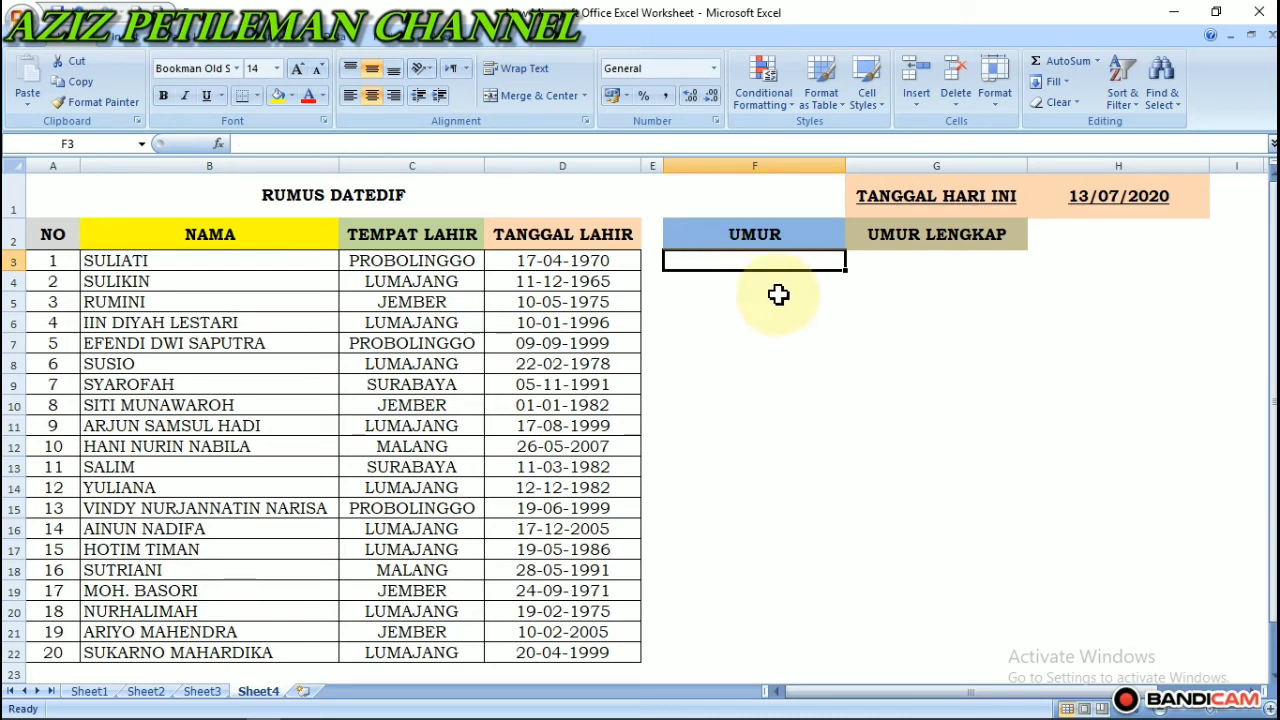
{"action": "left_click", "coordinate": [944, 289]}
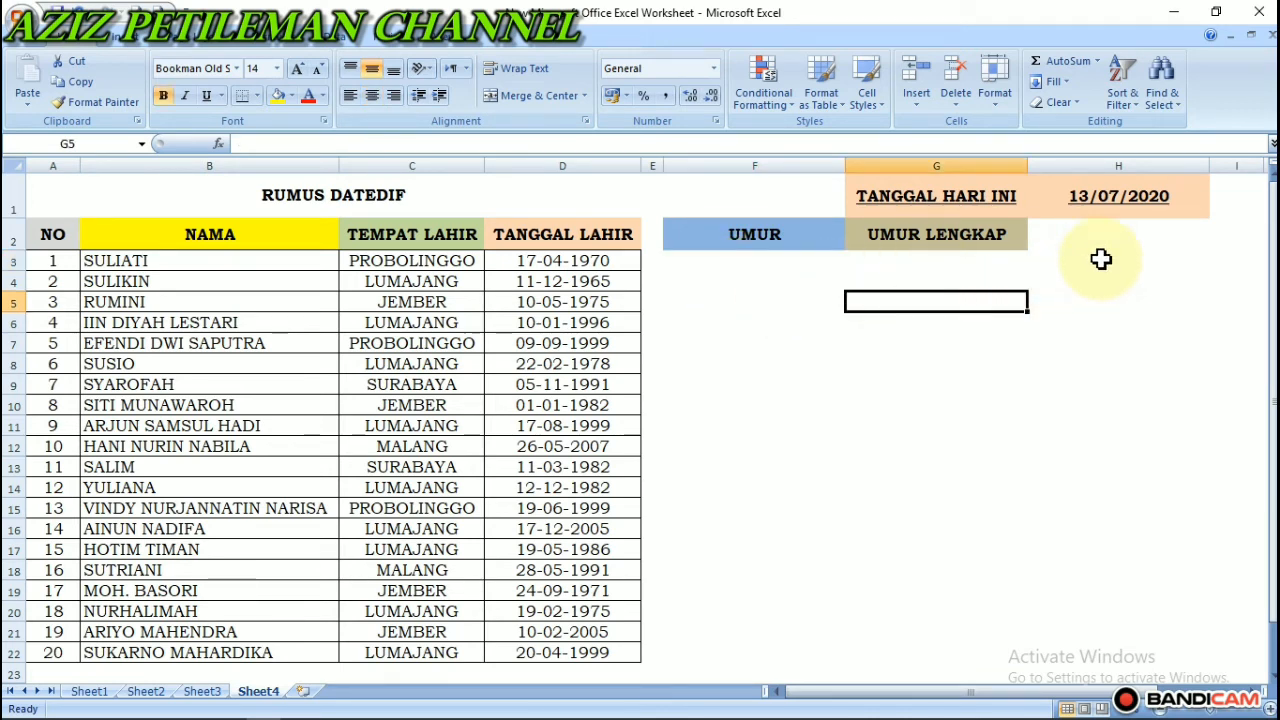
{"action": "left_click", "coordinate": [1120, 198]}
{"action": "key", "text": "Delete"}
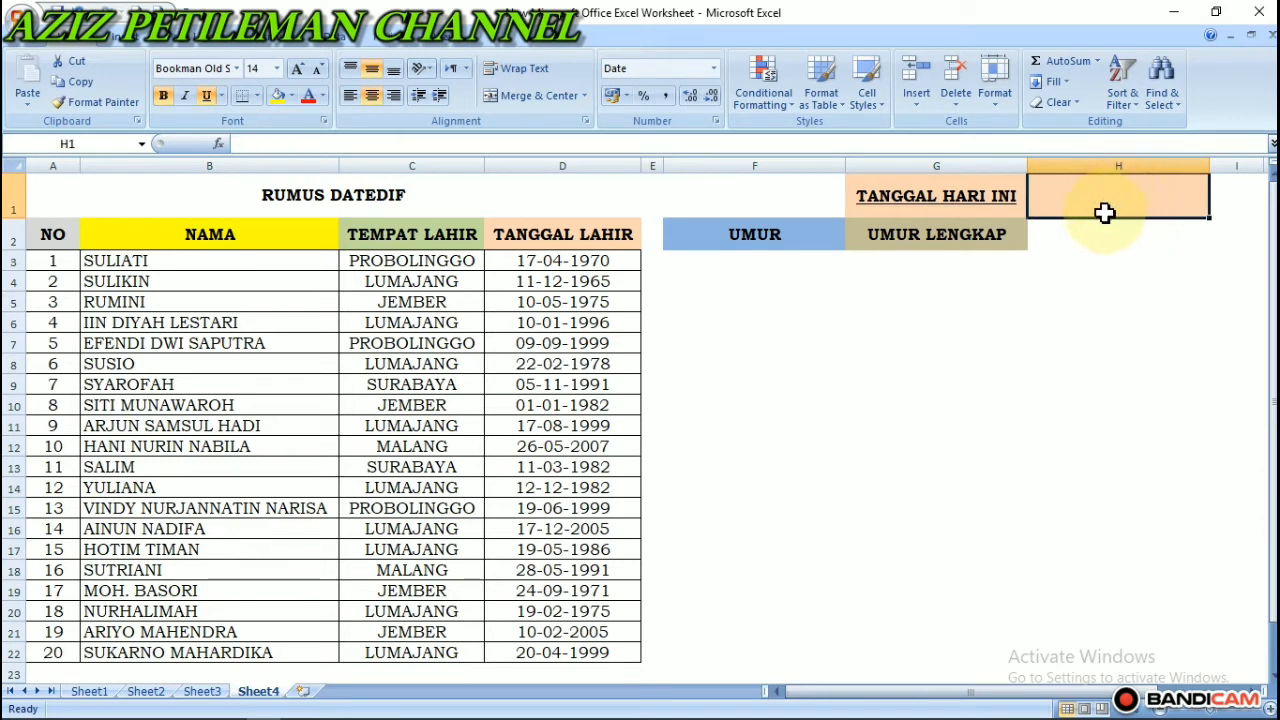
{"action": "left_click", "coordinate": [1040, 322]}
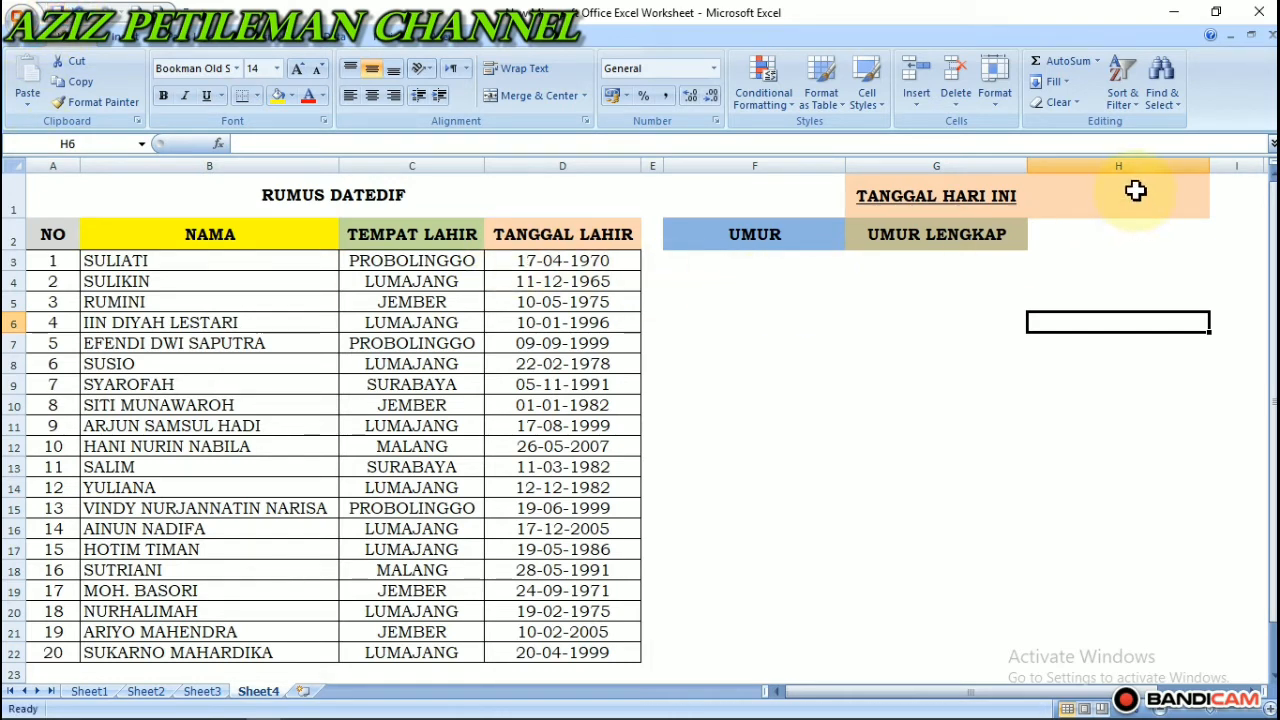
- Enter the formula =TODAY() in cell H1 beside TANGGAL HARI INI
{"action": "left_click", "coordinate": [1137, 193]}
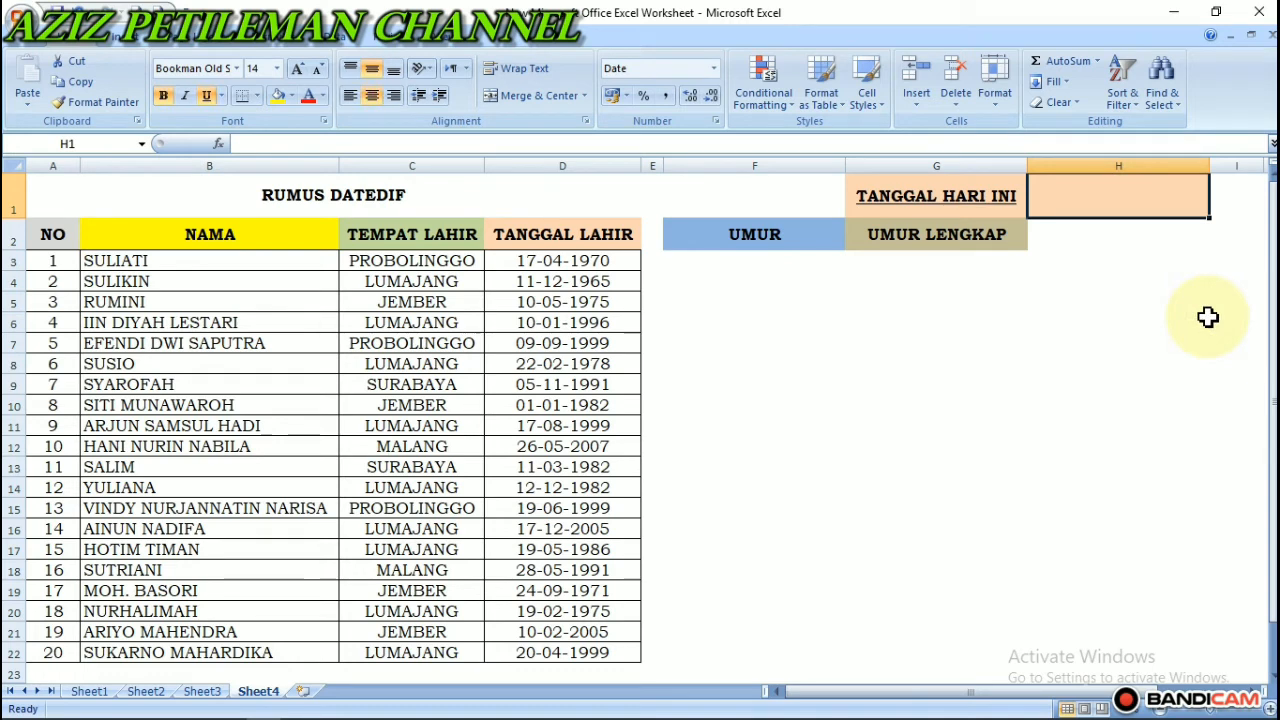
{"action": "type", "text": "="}
{"action": "key", "text": "BackSpace"}
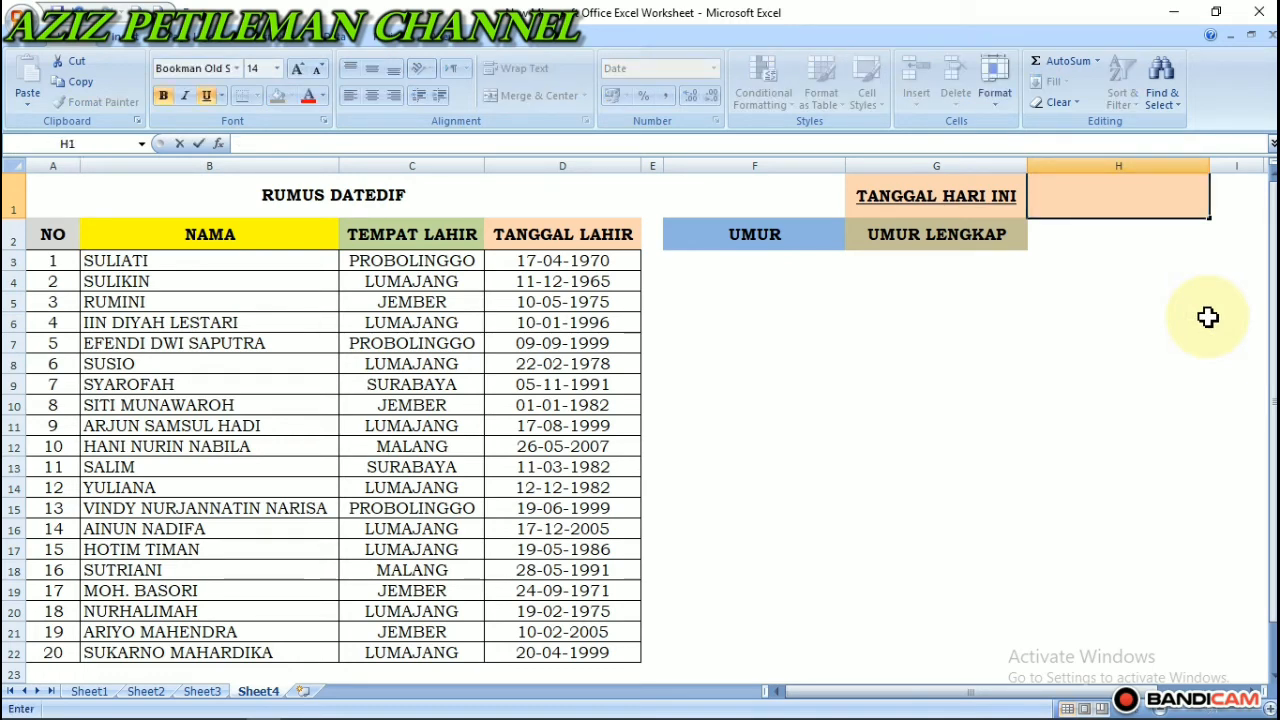
{"action": "type", "text": "=today"}
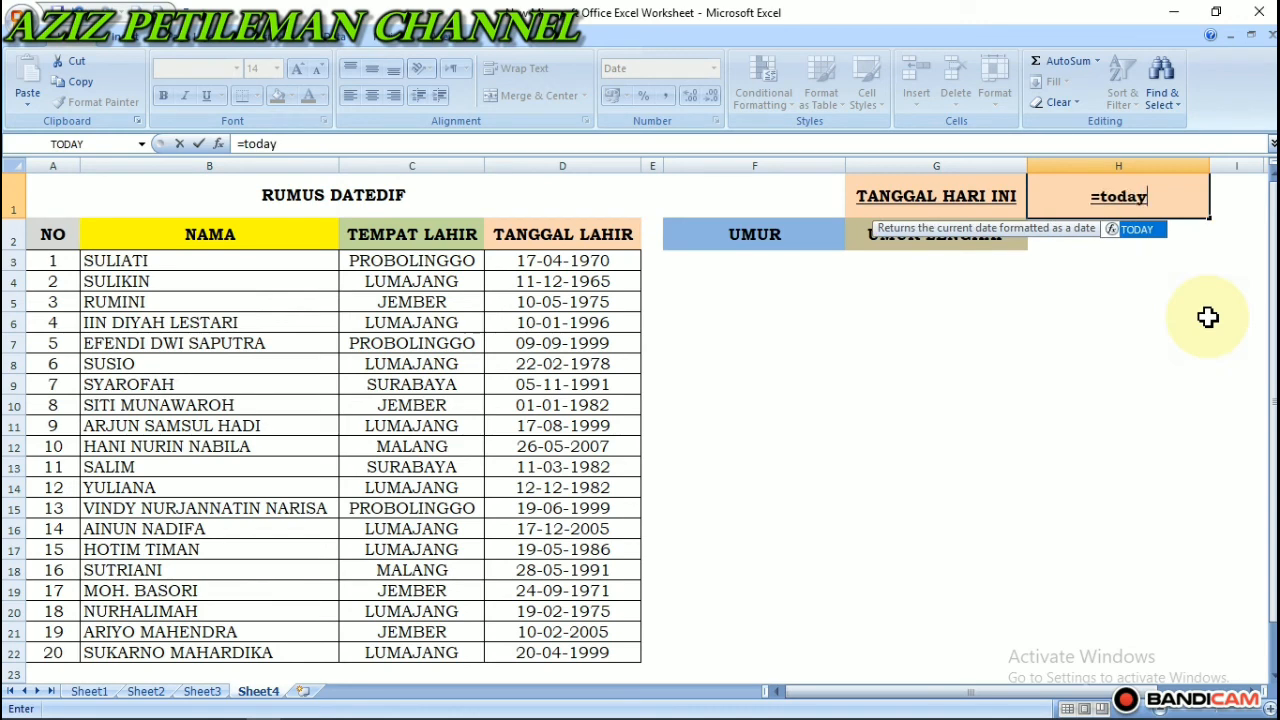
{"action": "type", "text": "()"}
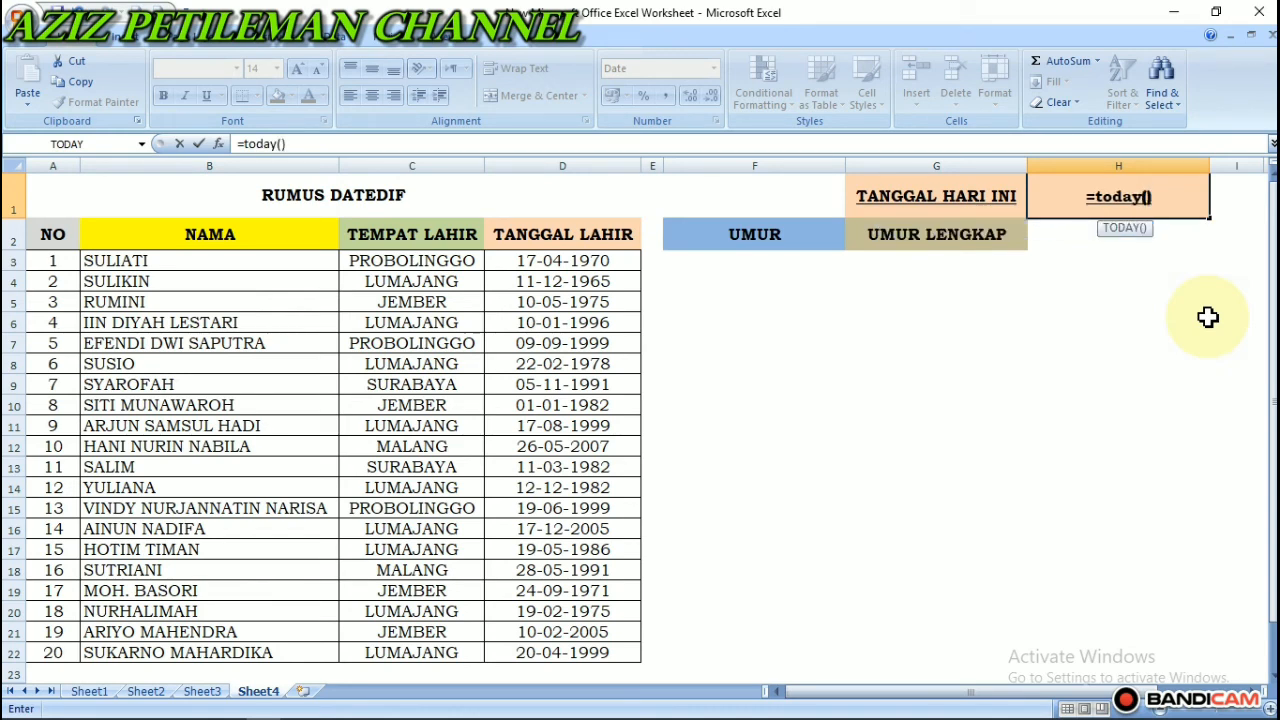
{"action": "key", "text": "Return"}
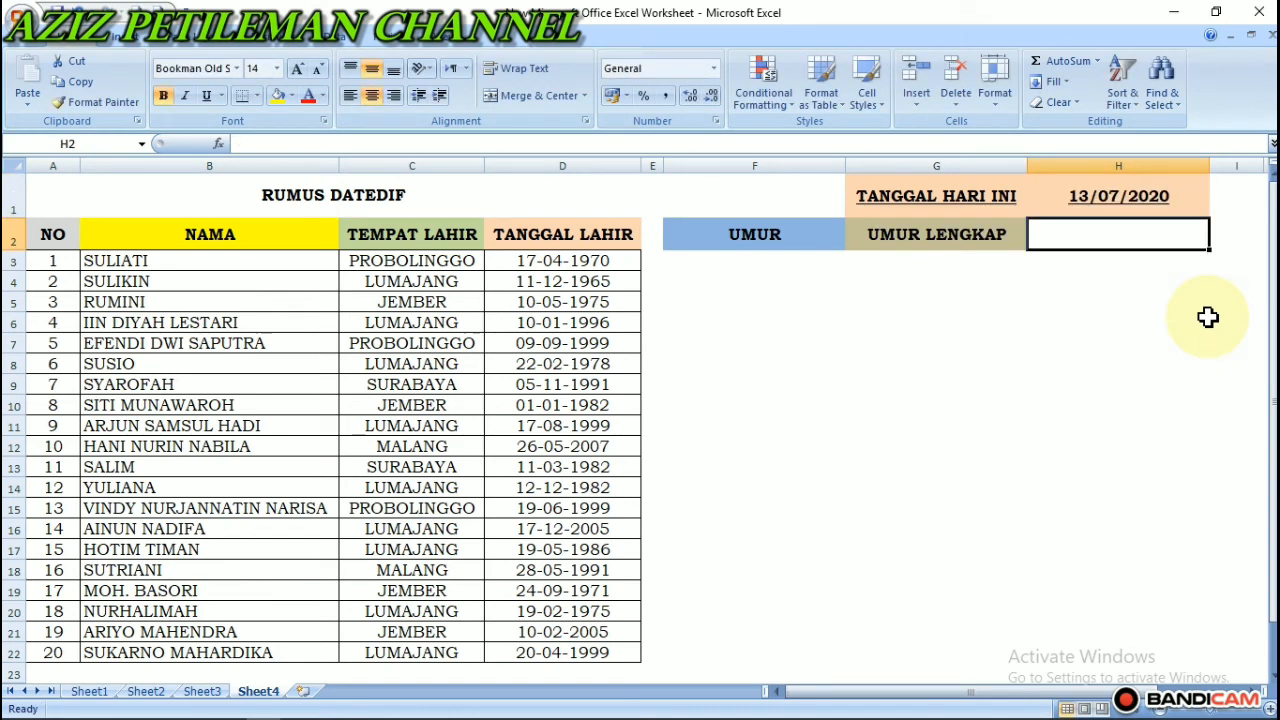
{"action": "key", "text": "Up"}
{"action": "key", "text": "Down"}
{"action": "key", "text": "Down"}
{"action": "key", "text": "Down"}
{"action": "key", "text": "Left"}
{"action": "key", "text": "Left"}
{"action": "key", "text": "Left"}
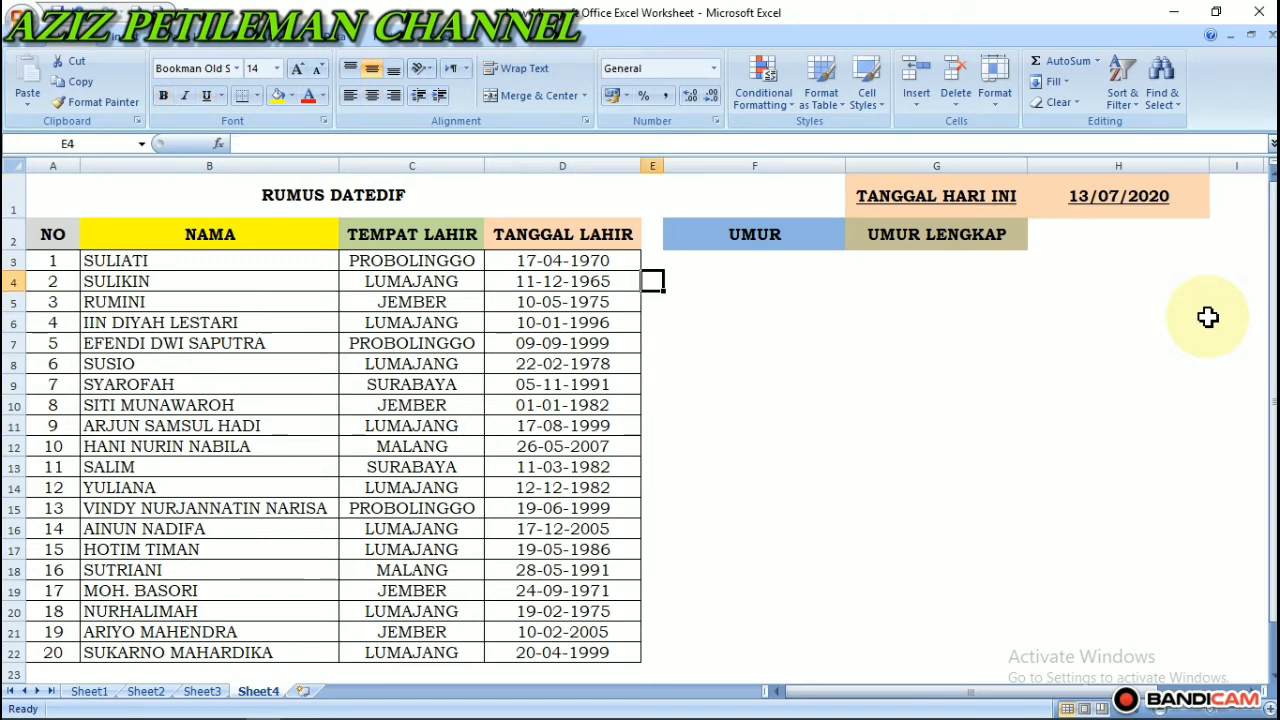
{"action": "key", "text": "Right"}
{"action": "key", "text": "Up"}
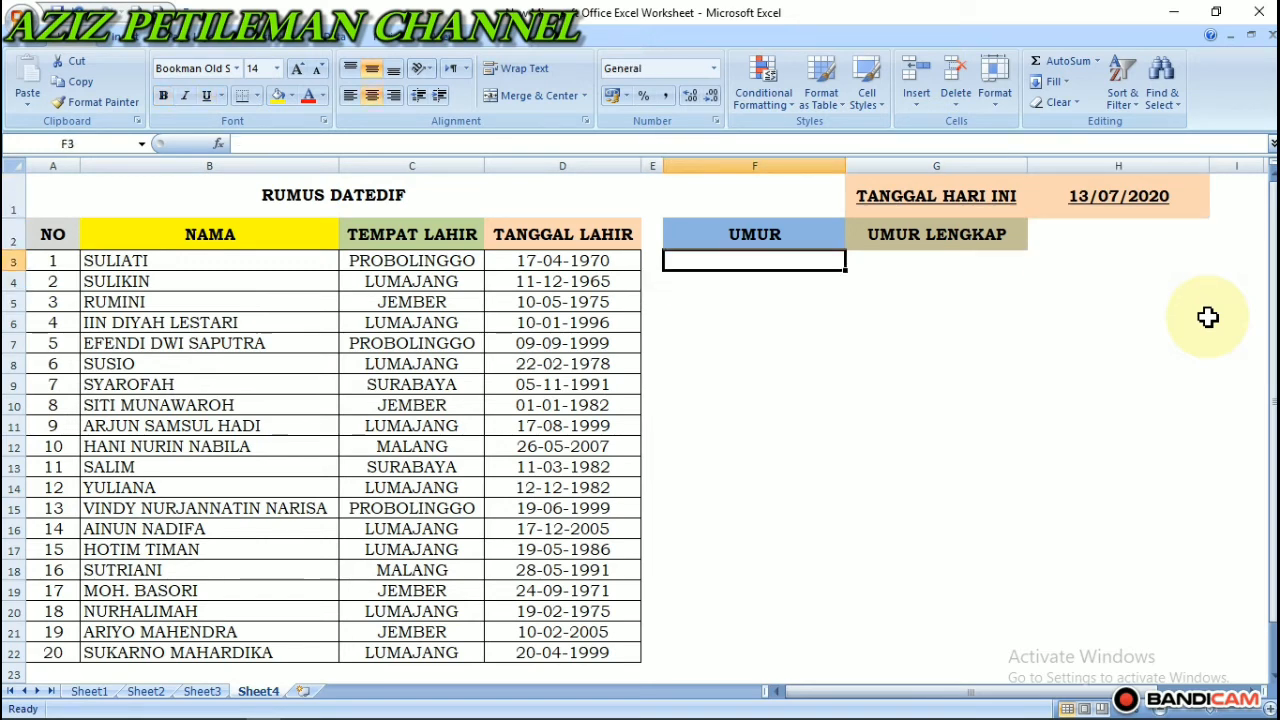
{"action": "left_click_drag", "start_coordinate": [589, 264], "coordinate": [560, 645]}
{"action": "left_click", "coordinate": [740, 466]}
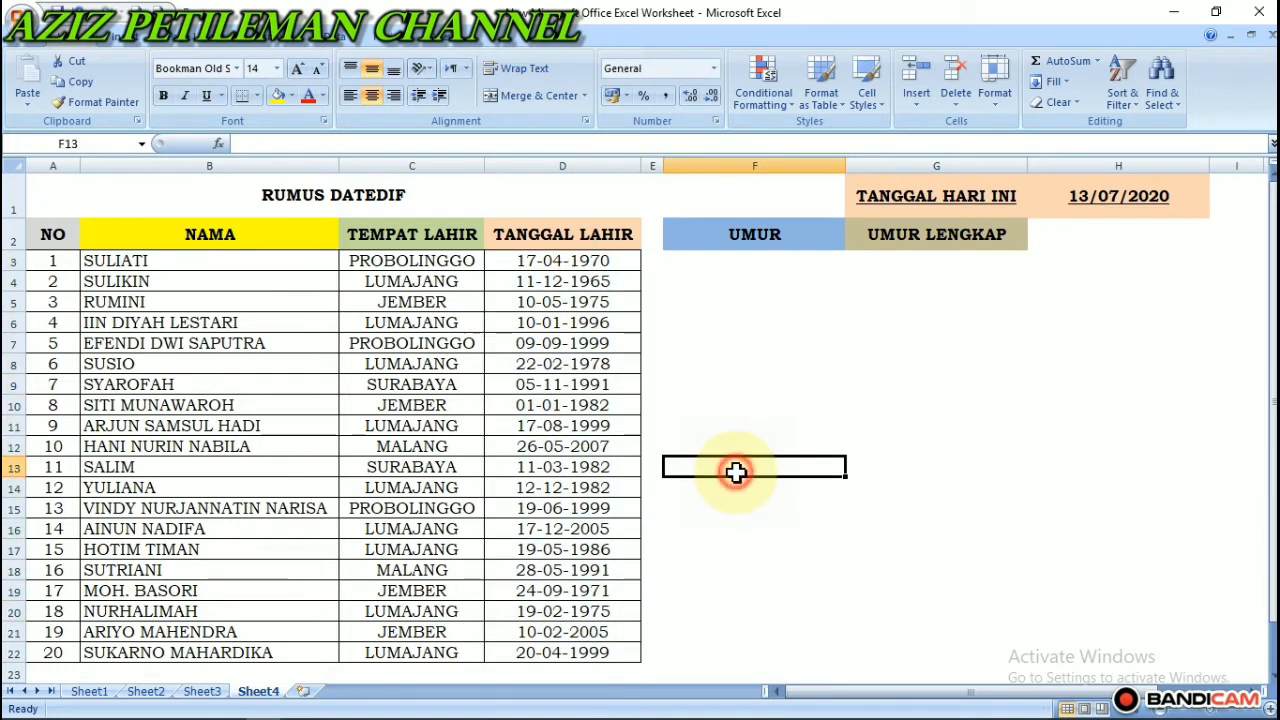
- Enter the formula =datedif(D3;H1;"y") in cell F3 under UMUR to calculate the first person's age in years
{"action": "left_click", "coordinate": [768, 272]}
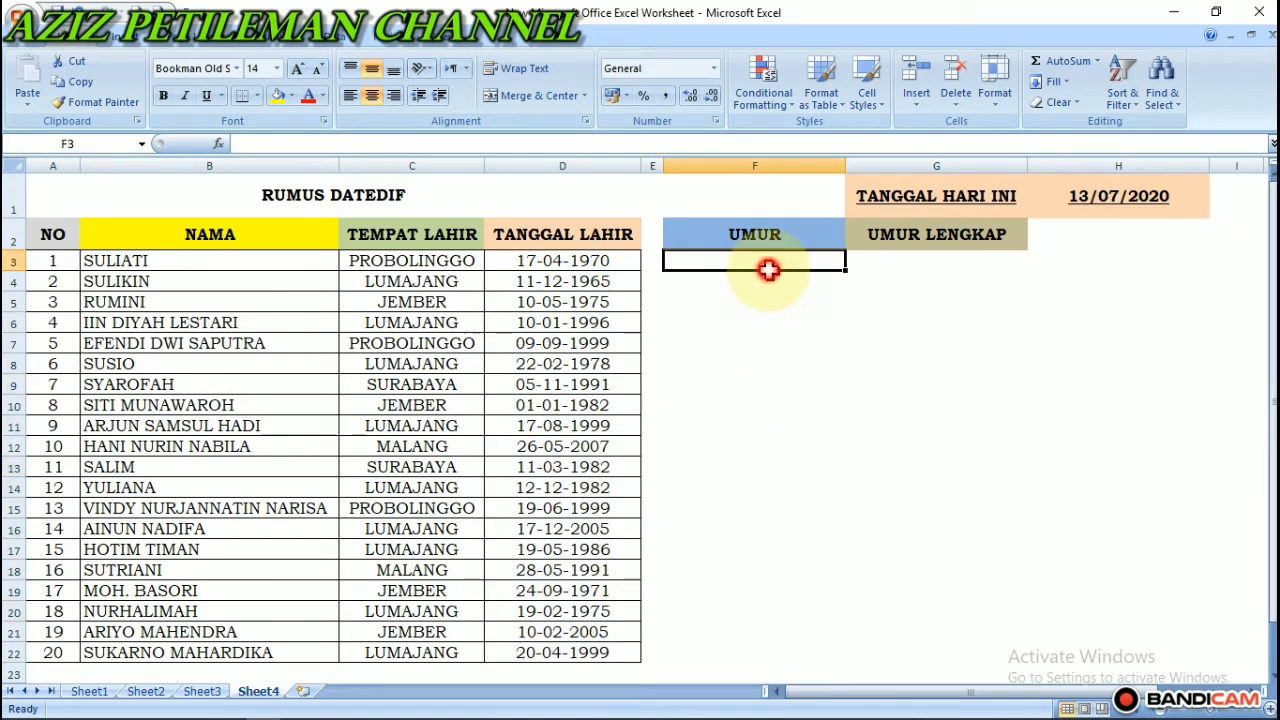
{"action": "type", "text": "="}
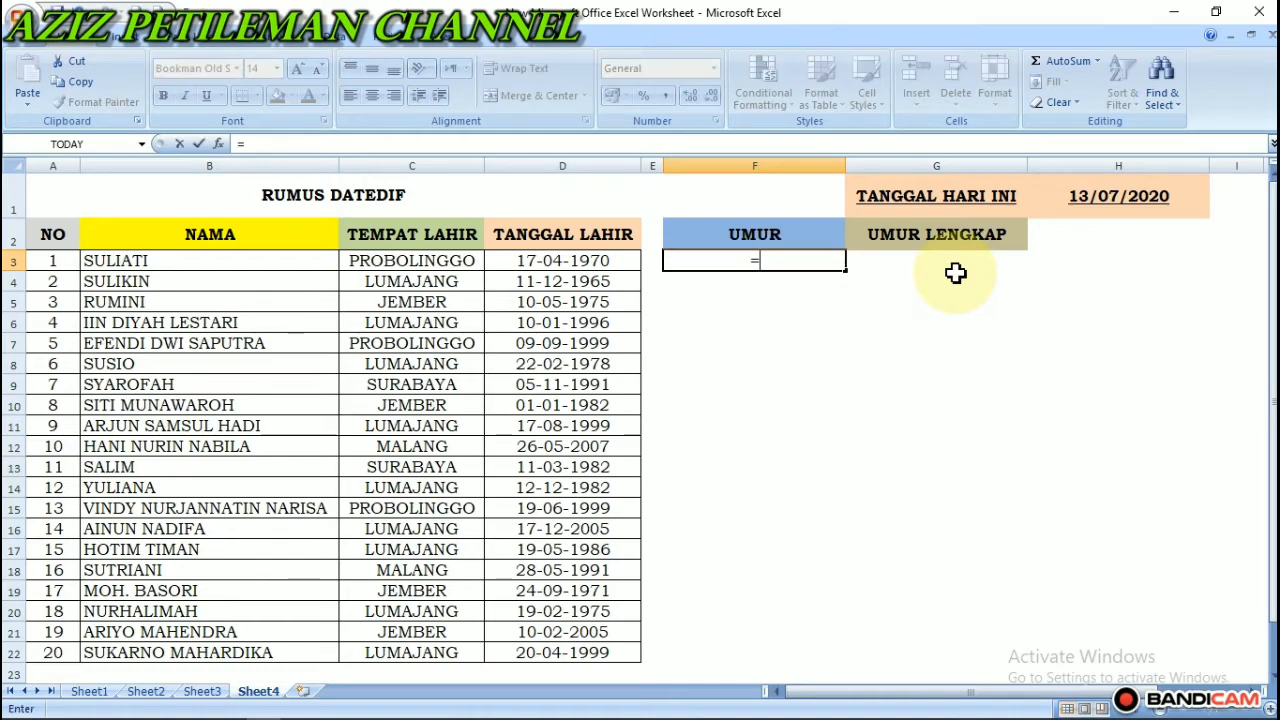
{"action": "type", "text": "date"}
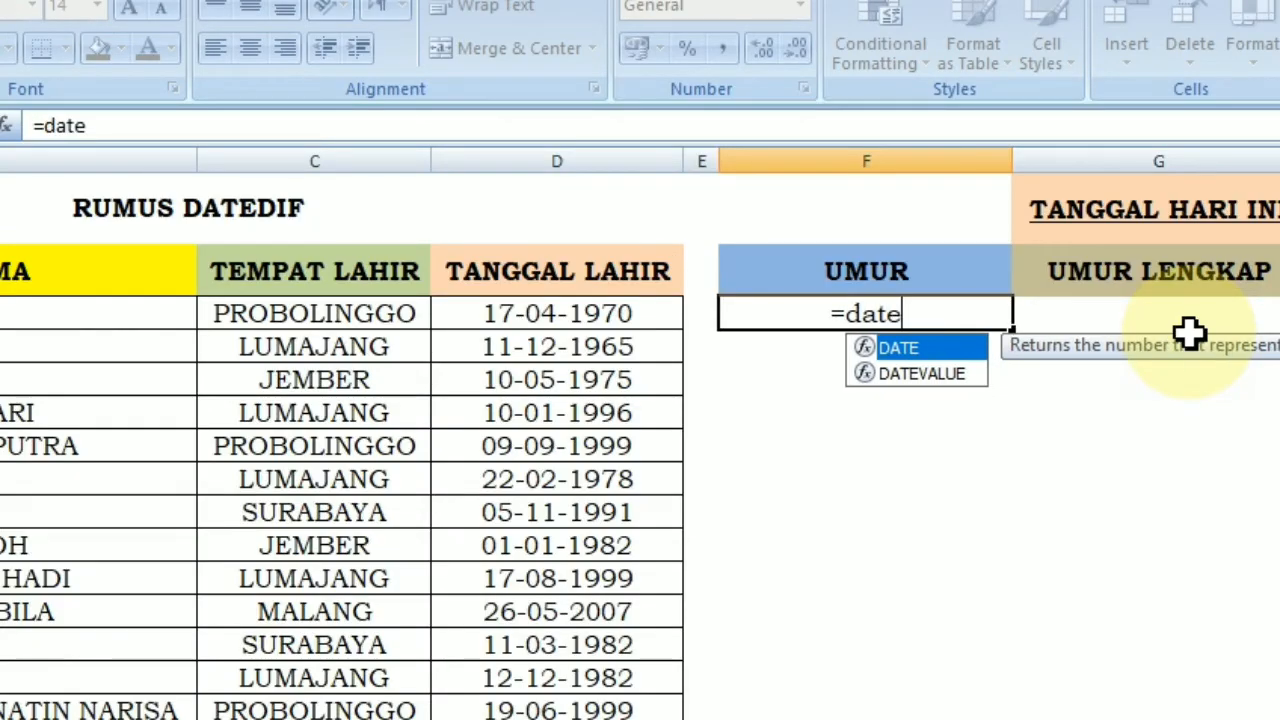
{"action": "type", "text": "dif"}
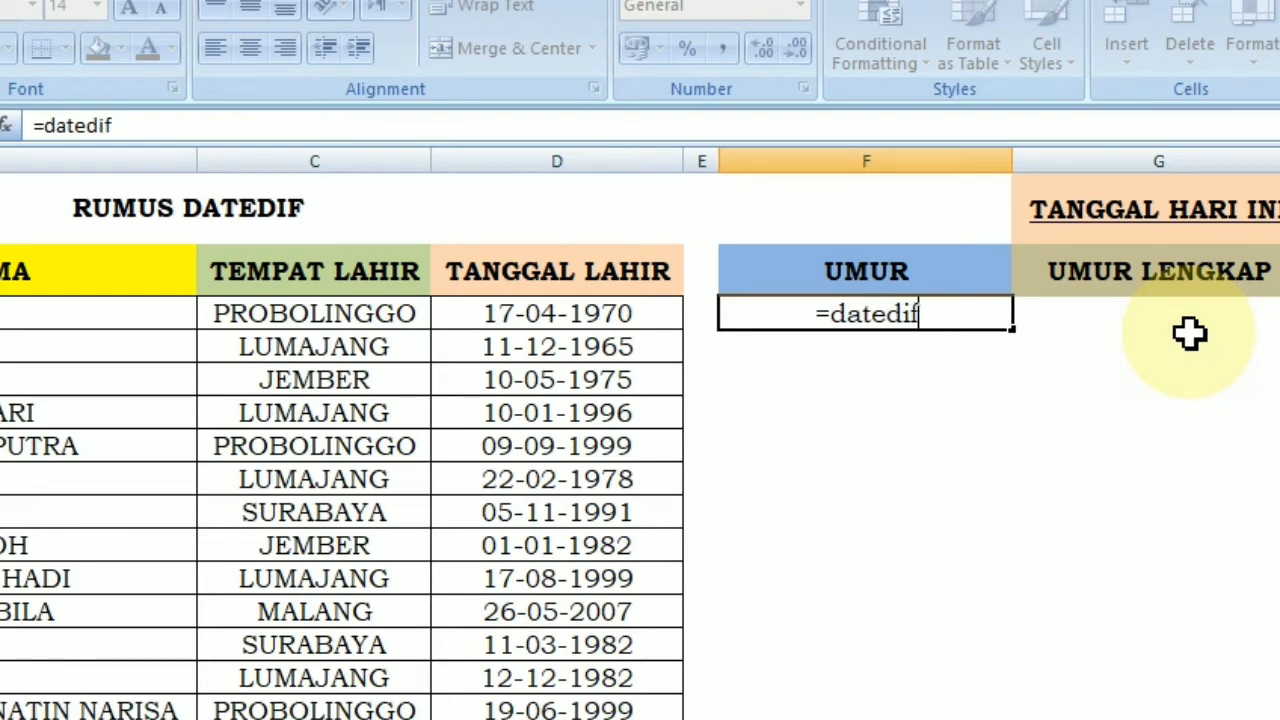
{"action": "type", "text": "("}
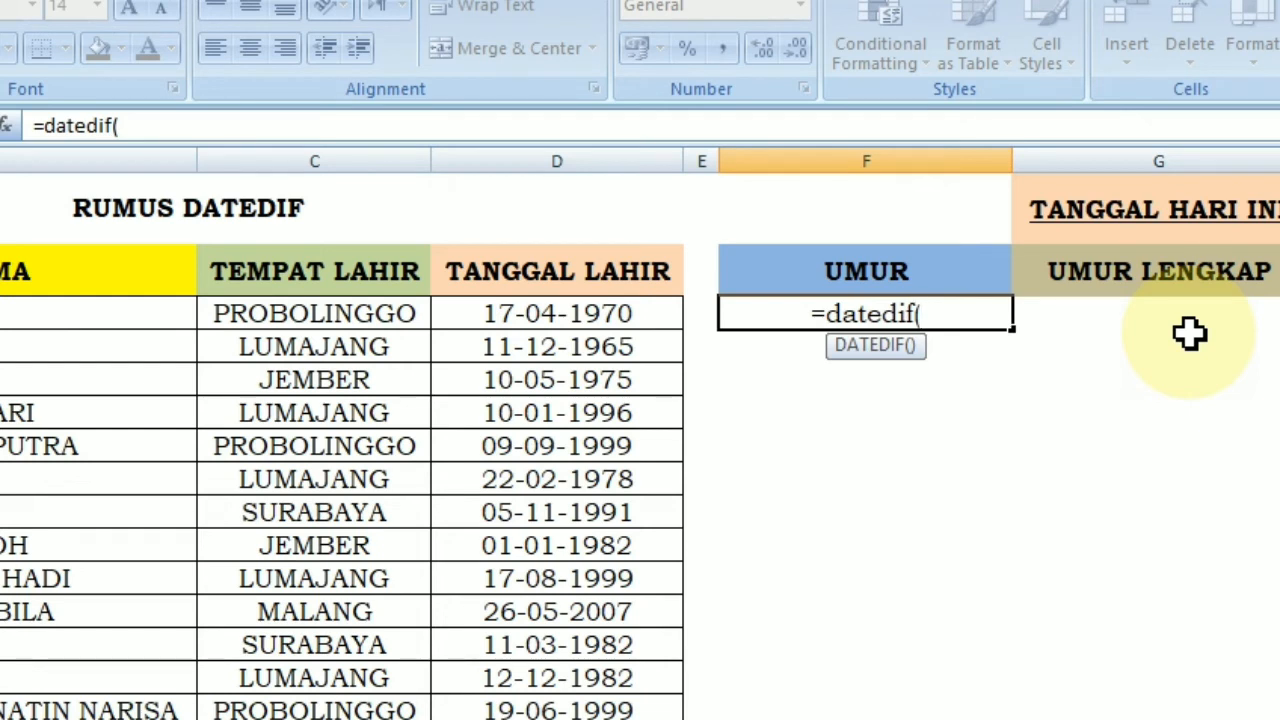
{"action": "left_click", "coordinate": [655, 312]}
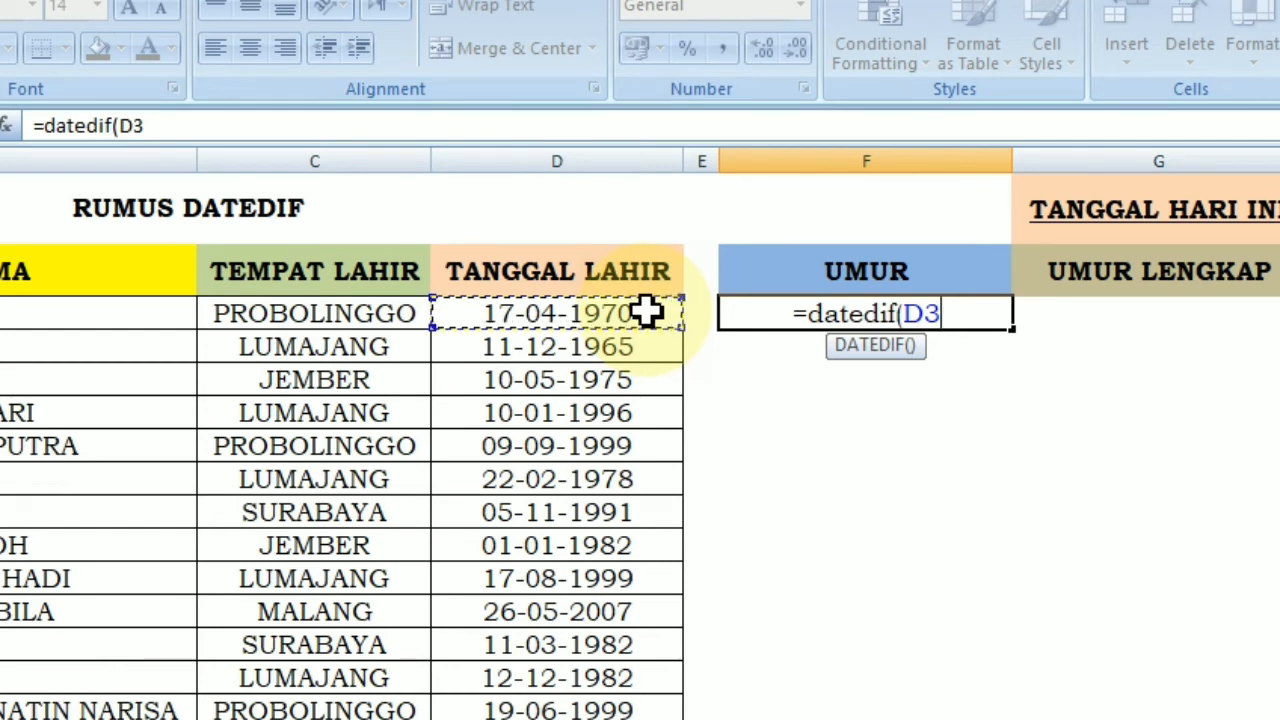
{"action": "type", "text": ";"}
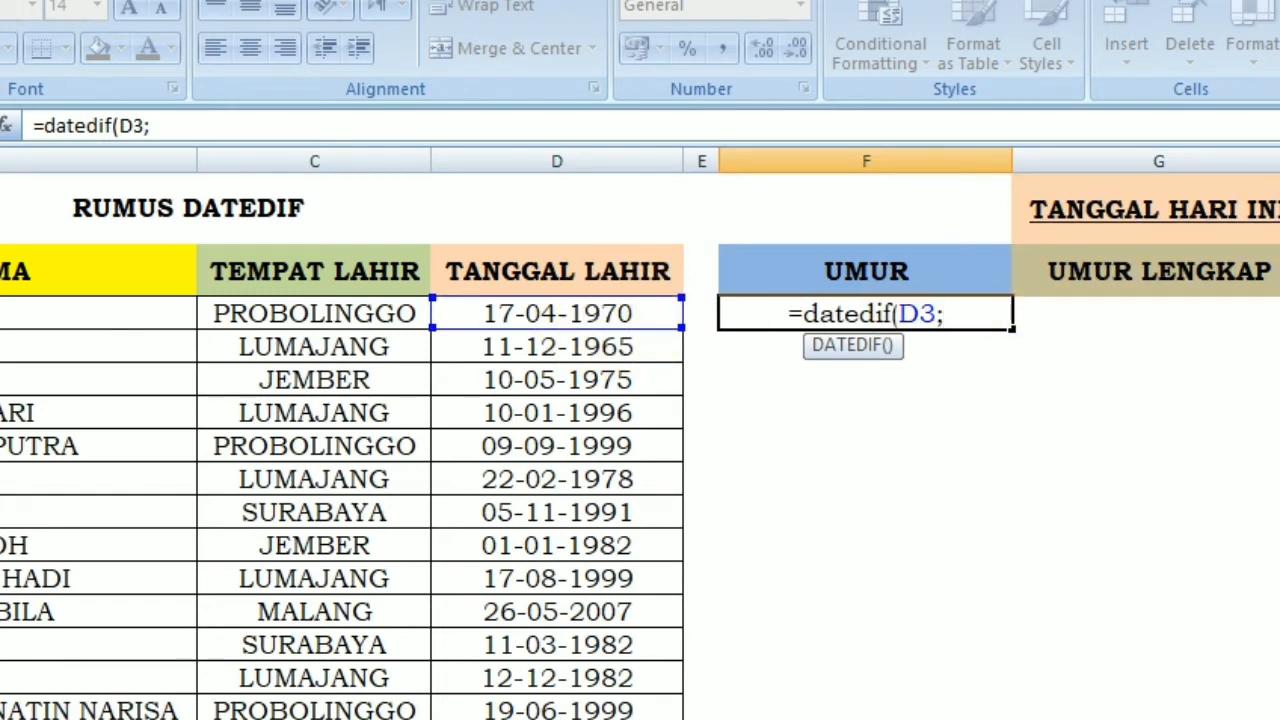
{"action": "type", "text": "H1"}
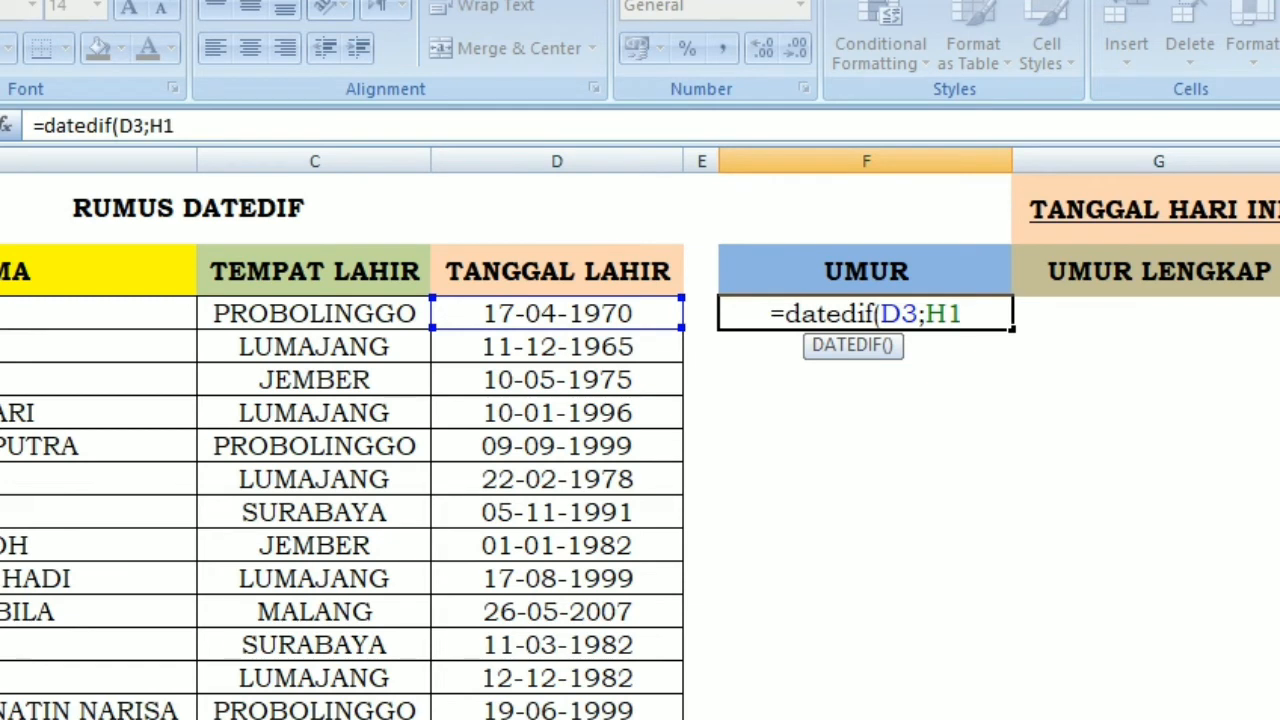
{"action": "type", "text": ";"}
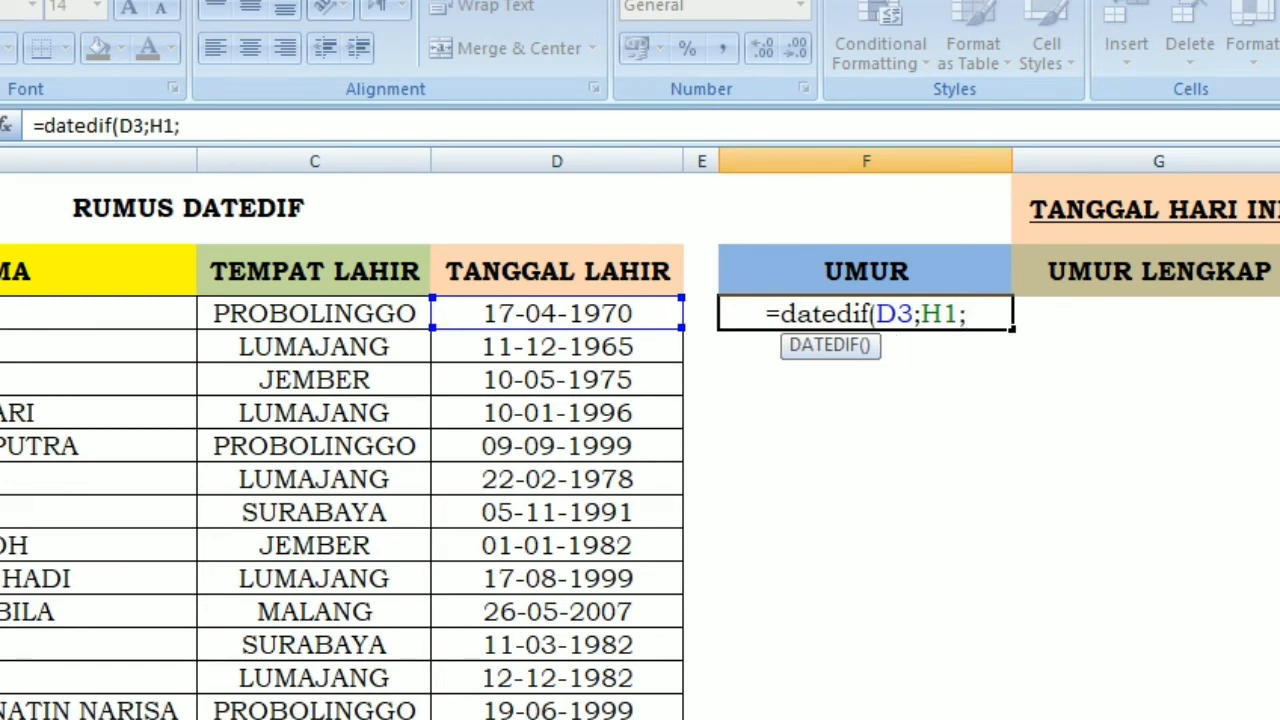
{"action": "type", "text": "\""}
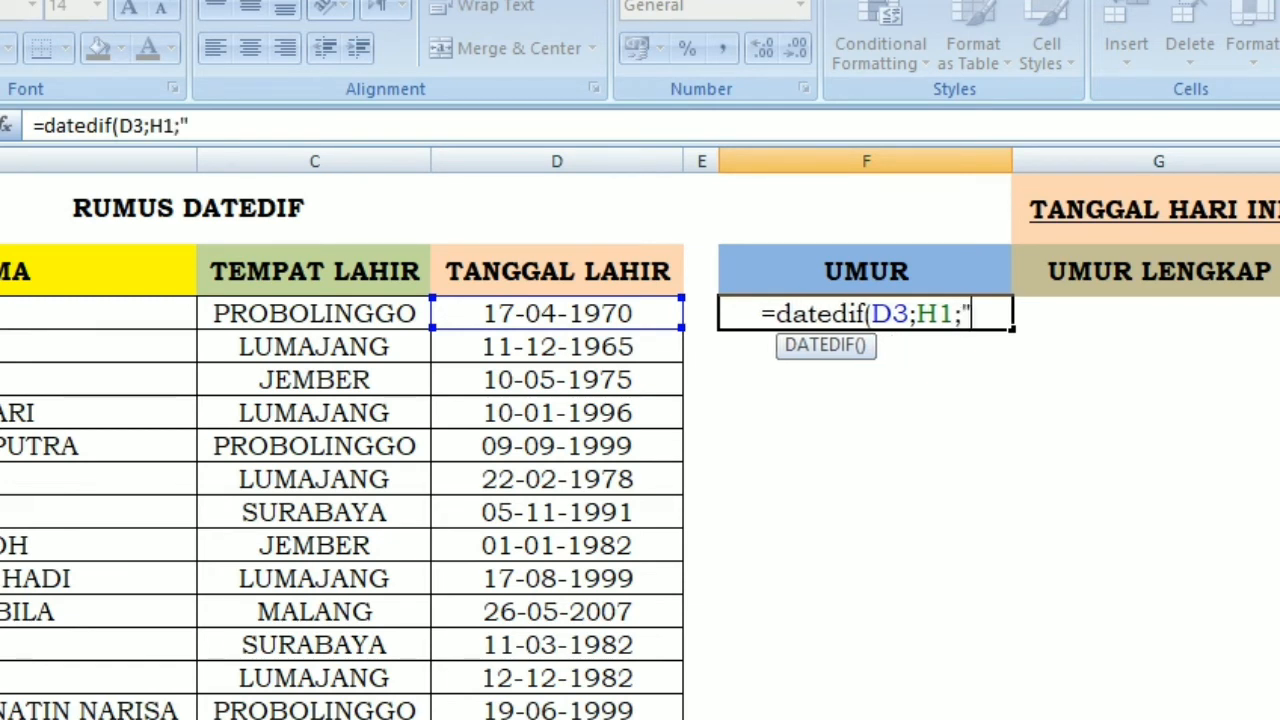
{"action": "type", "text": "y"}
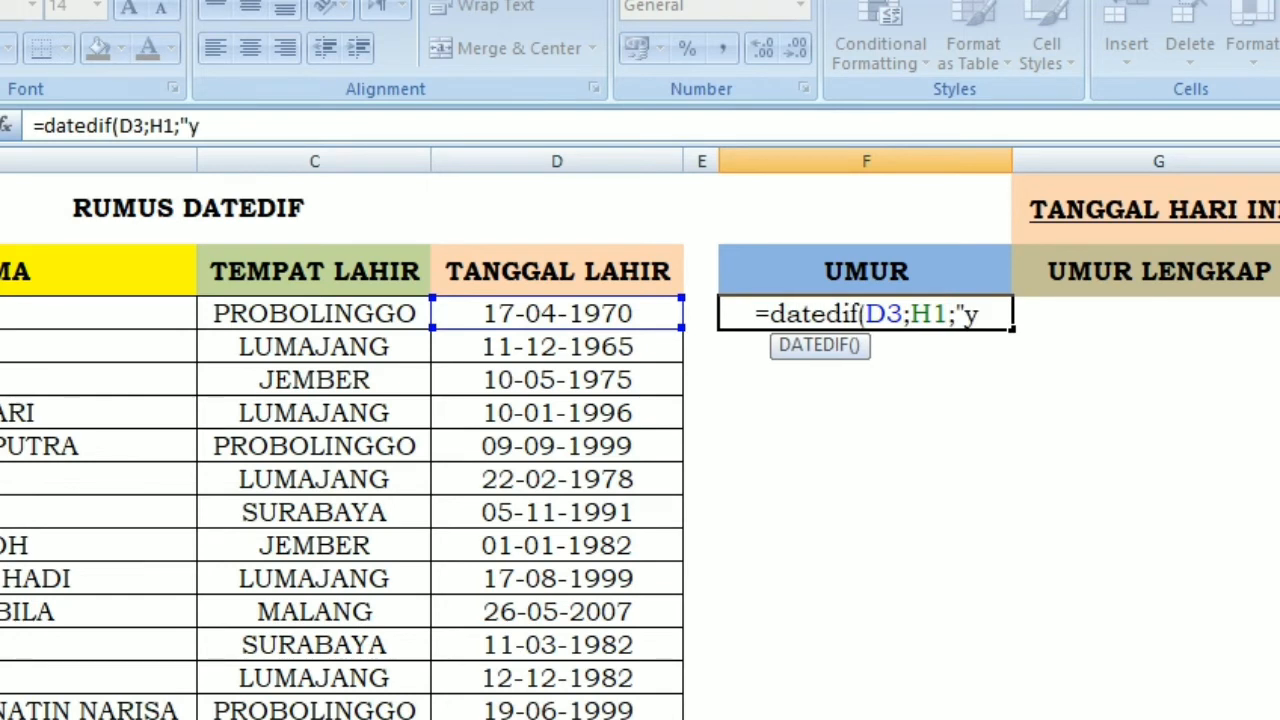
{"action": "type", "text": "\""}
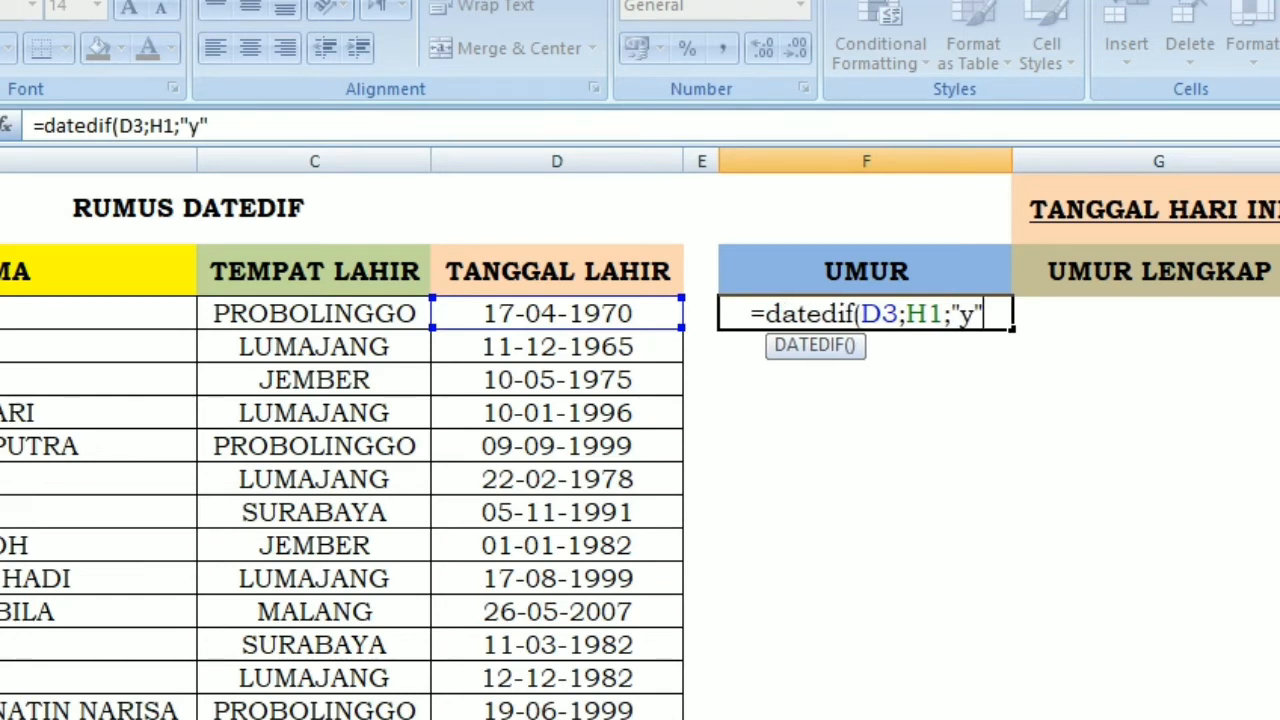
{"action": "type", "text": ")"}
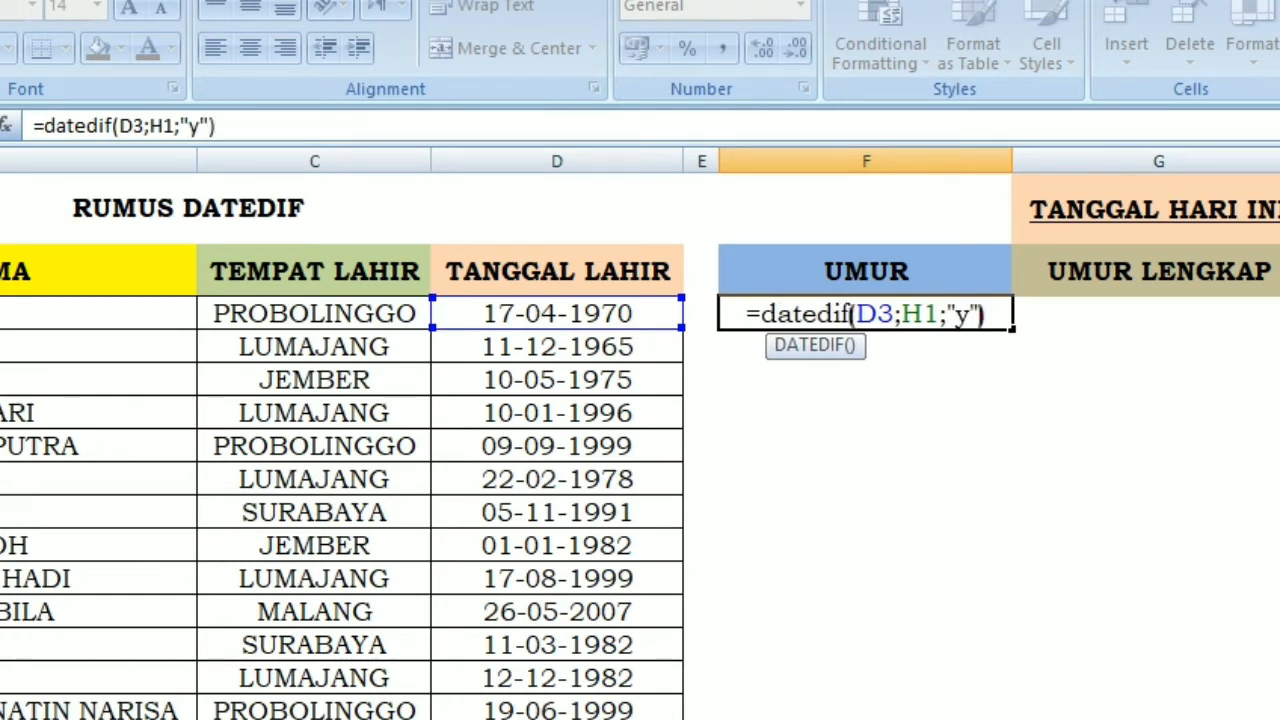
{"action": "key", "text": "Return"}
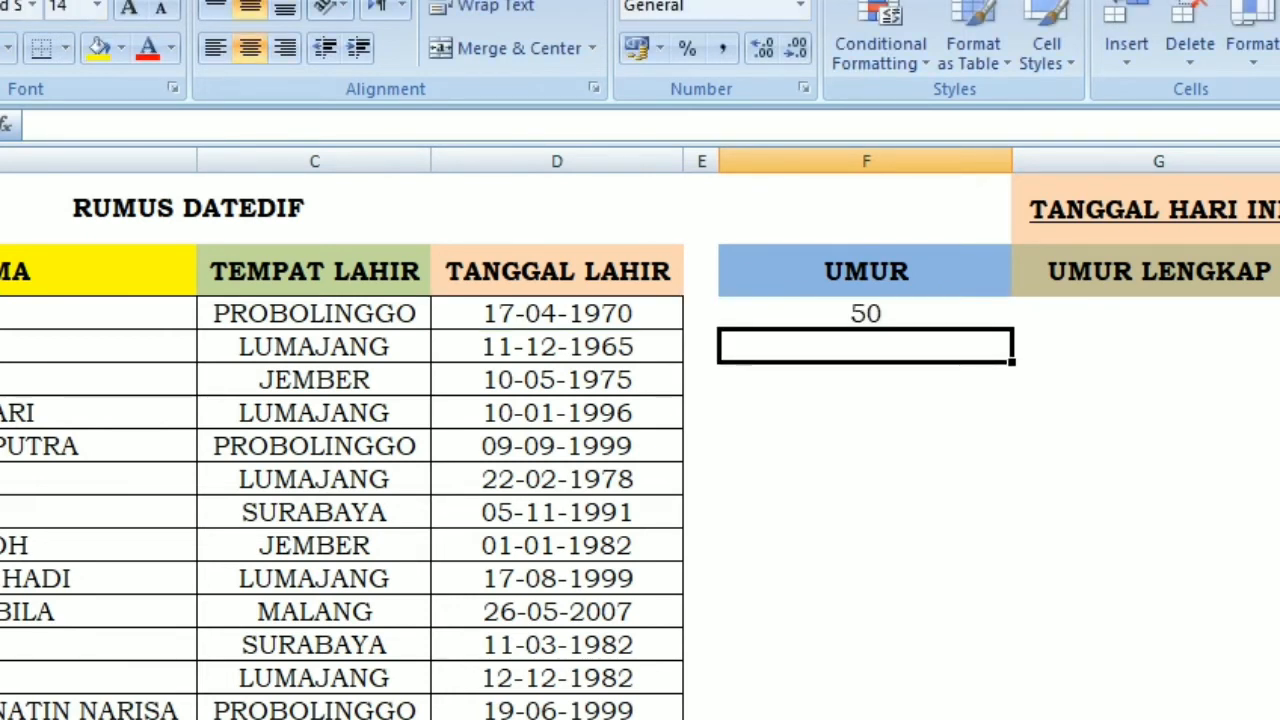
{"action": "key", "text": "Up"}
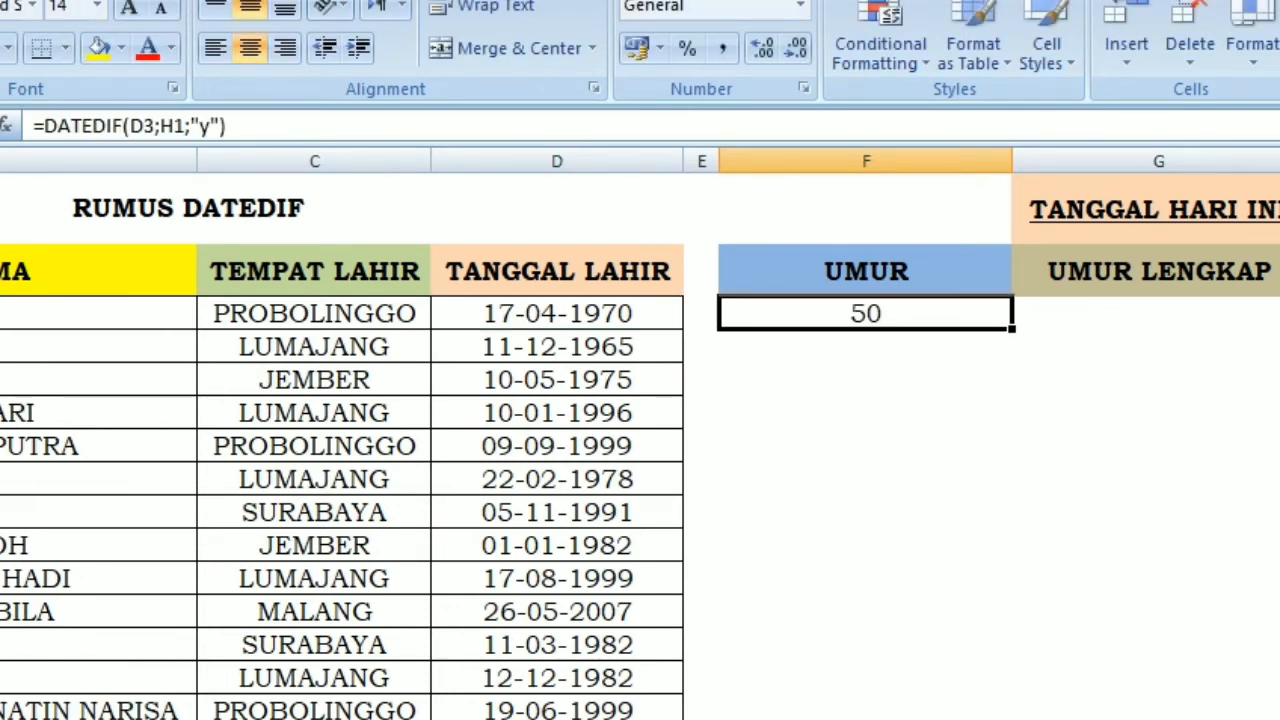
{"action": "left_click", "coordinate": [549, 320]}
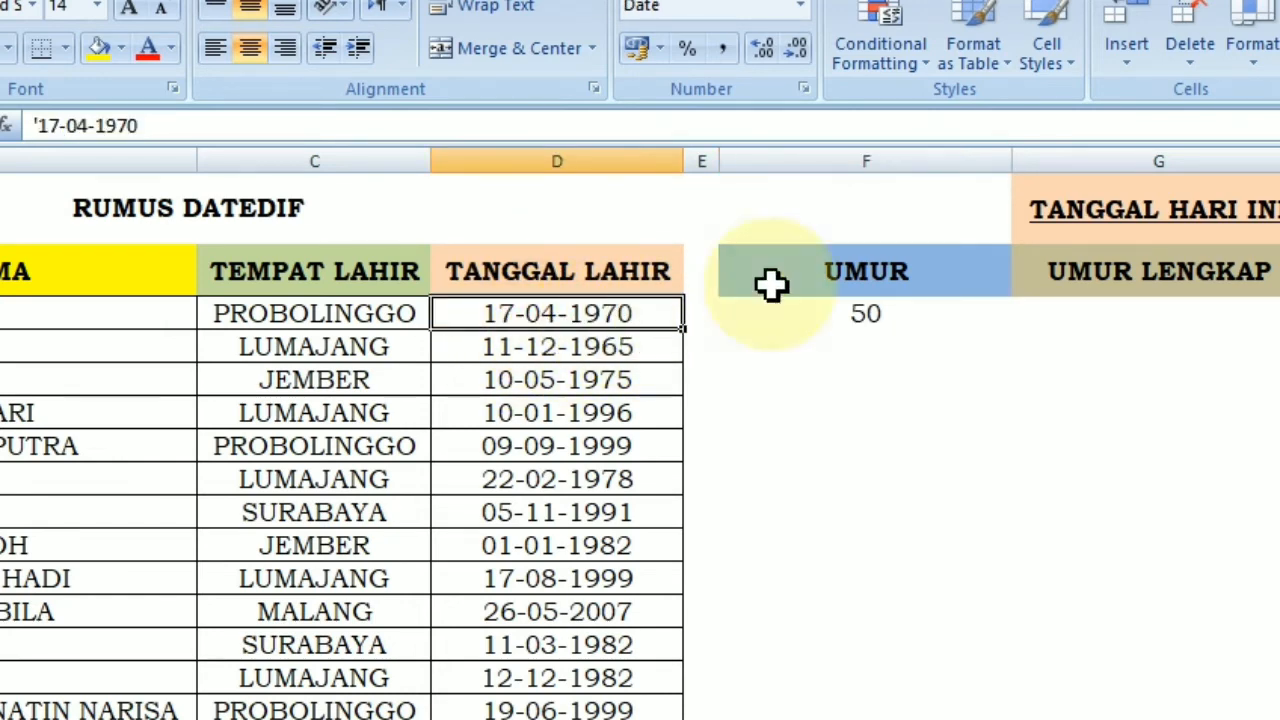
{"action": "left_click", "coordinate": [1279, 209]}
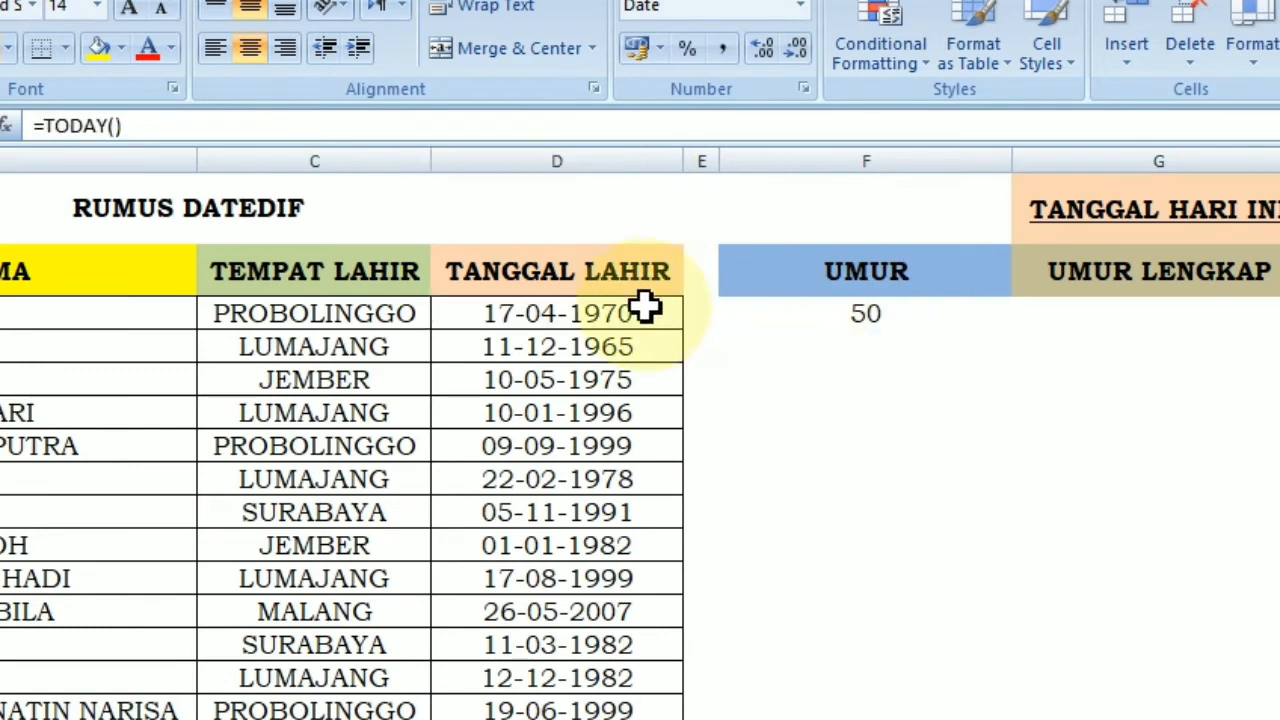
- Start the formula in G3 under UMUR LENGKAP with the years part =datedif(D3;H1;"y")&" Tahun "
{"action": "left_click", "coordinate": [1170, 316]}
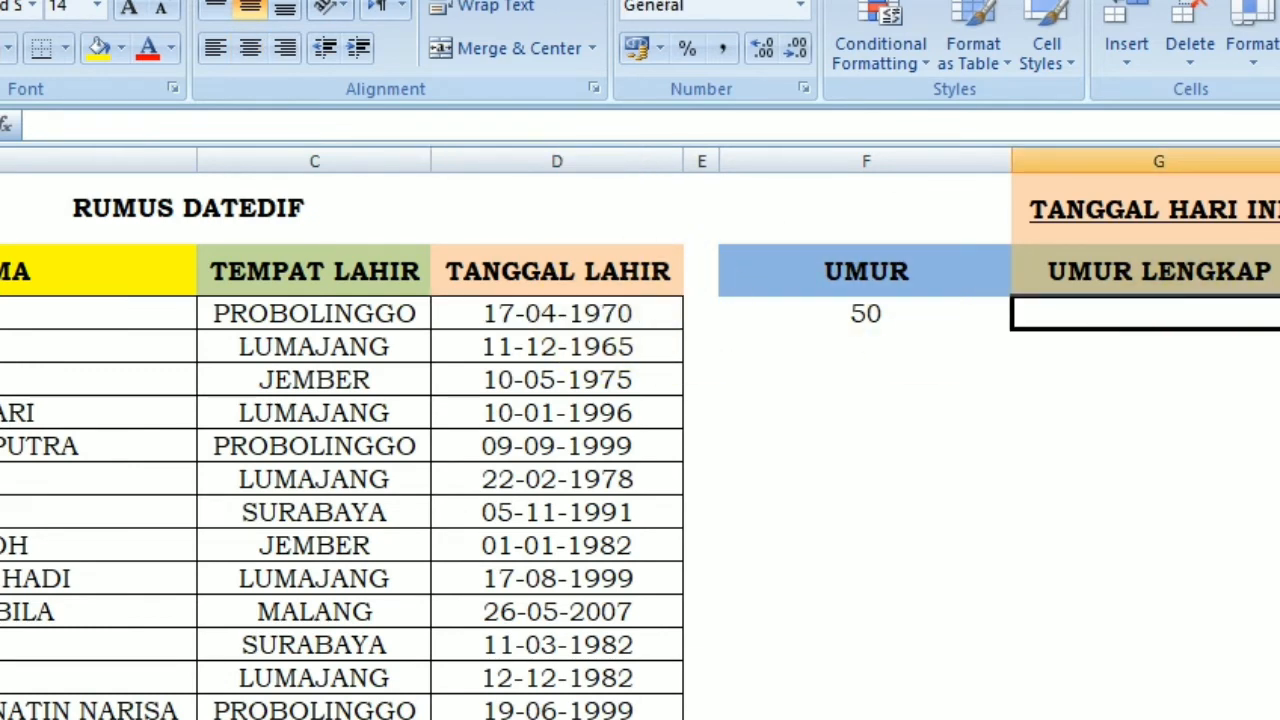
{"action": "left_click", "coordinate": [259, 128]}
{"action": "type", "text": "="}
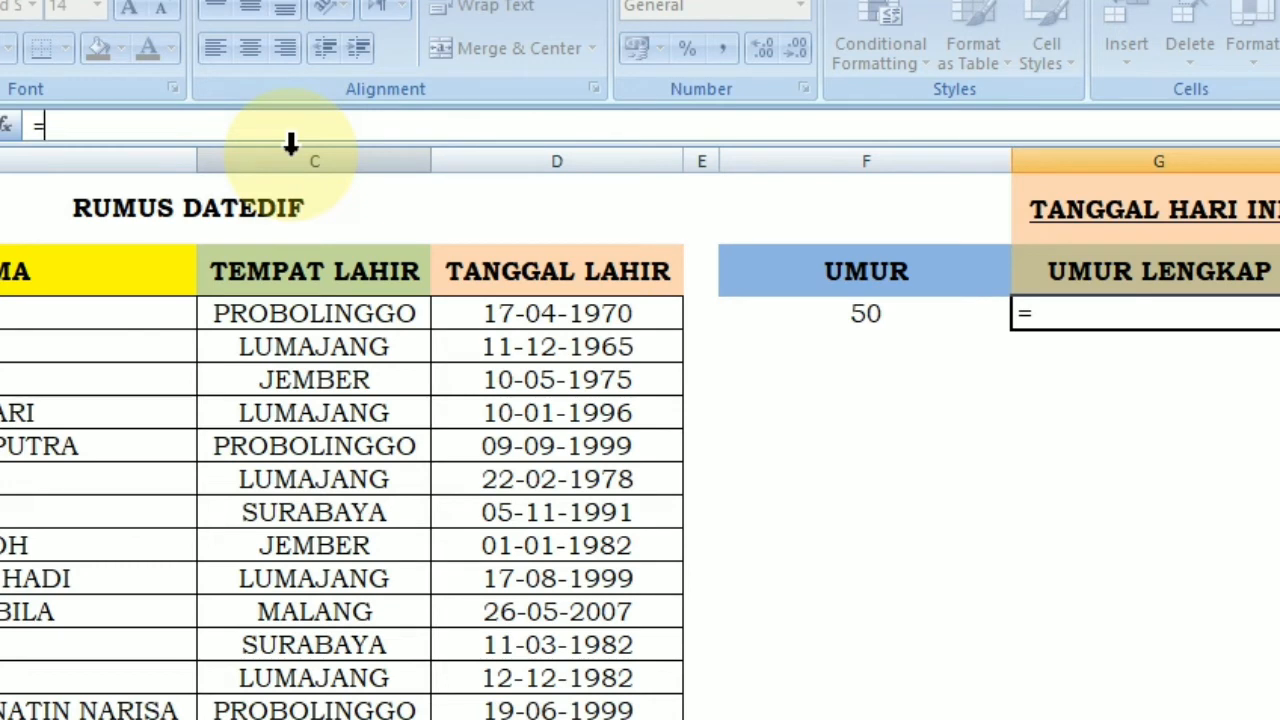
{"action": "type", "text": "d"}
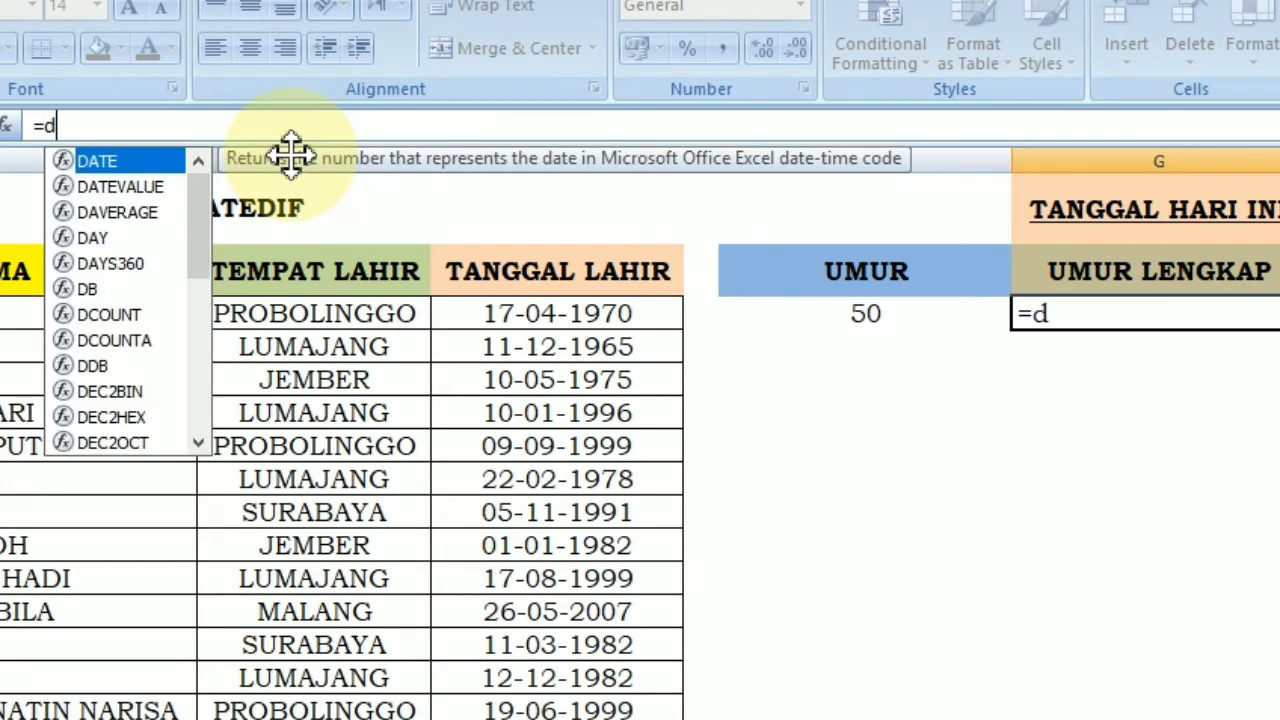
{"action": "type", "text": "ate"}
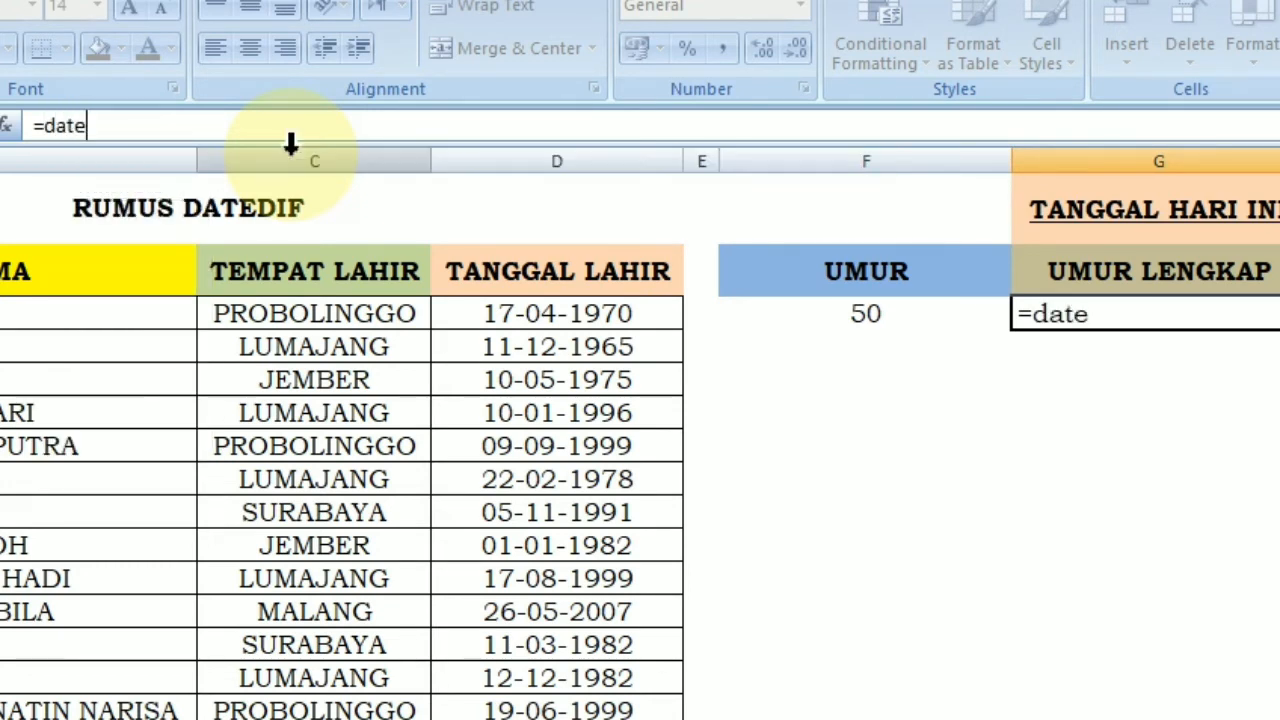
{"action": "type", "text": "dif"}
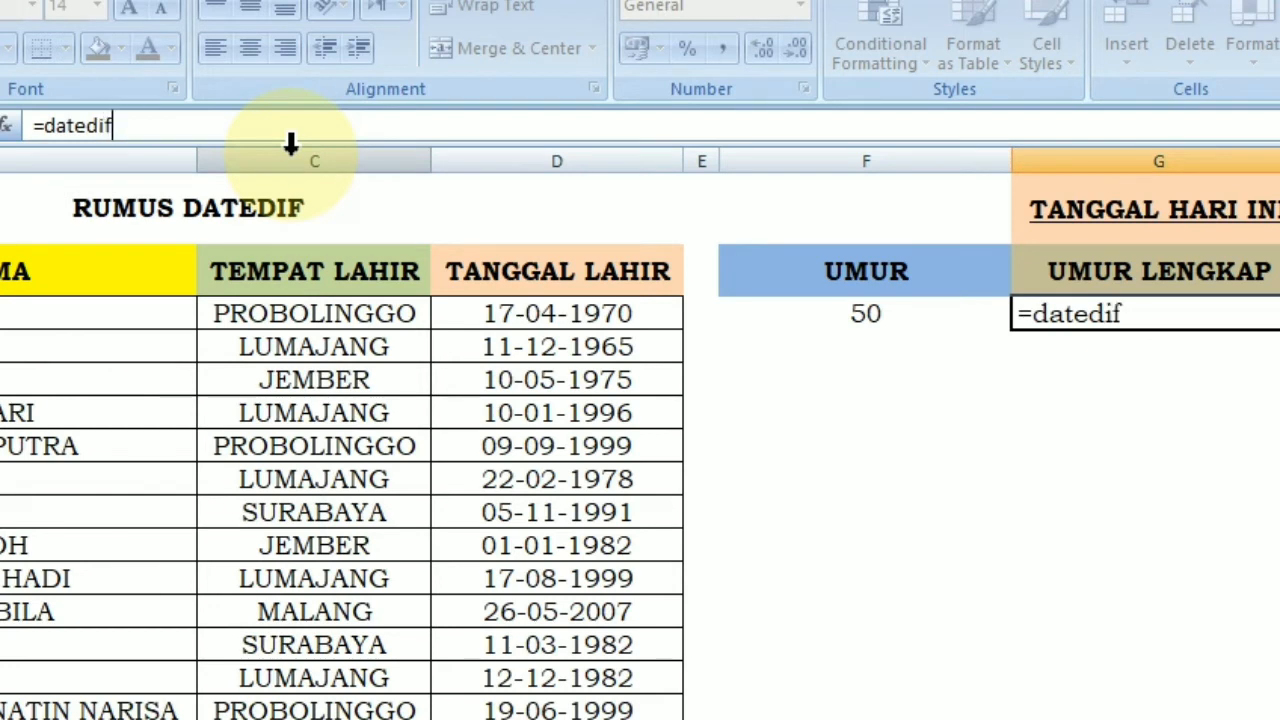
{"action": "type", "text": "("}
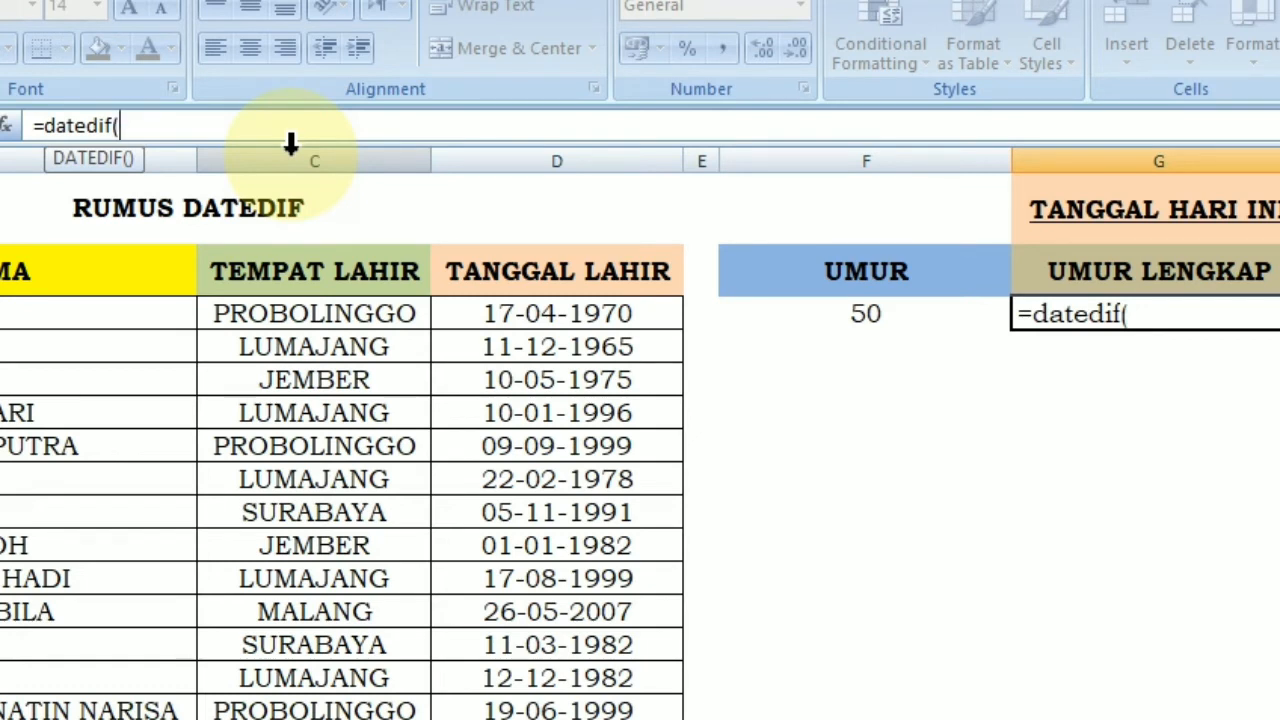
{"action": "left_click", "coordinate": [524, 313]}
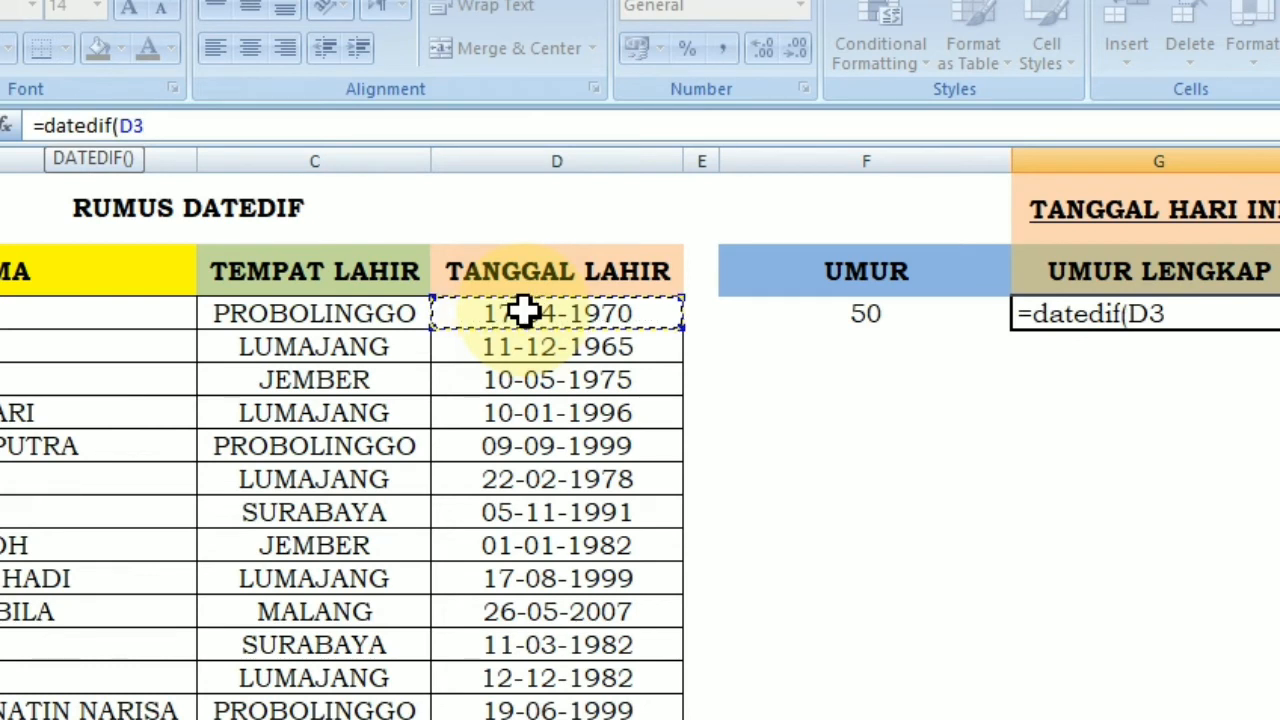
{"action": "type", "text": ";"}
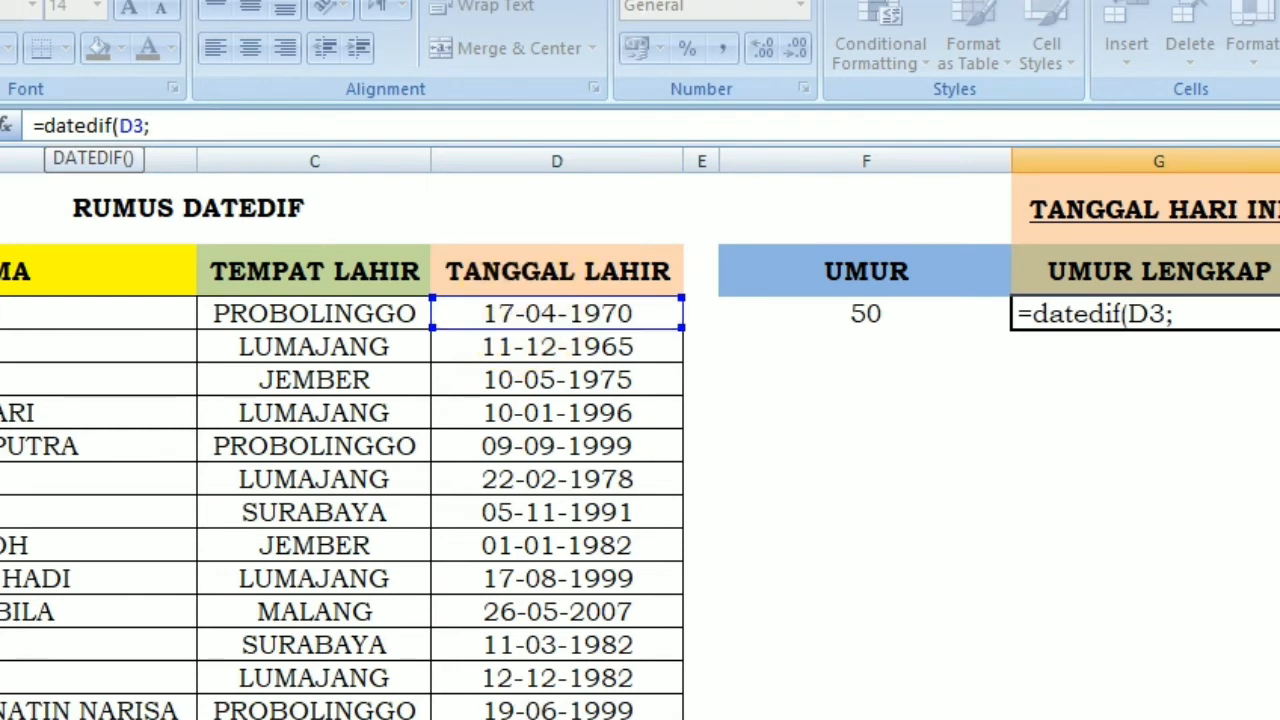
{"action": "type", "text": "H1"}
{"action": "type", "text": ";"}
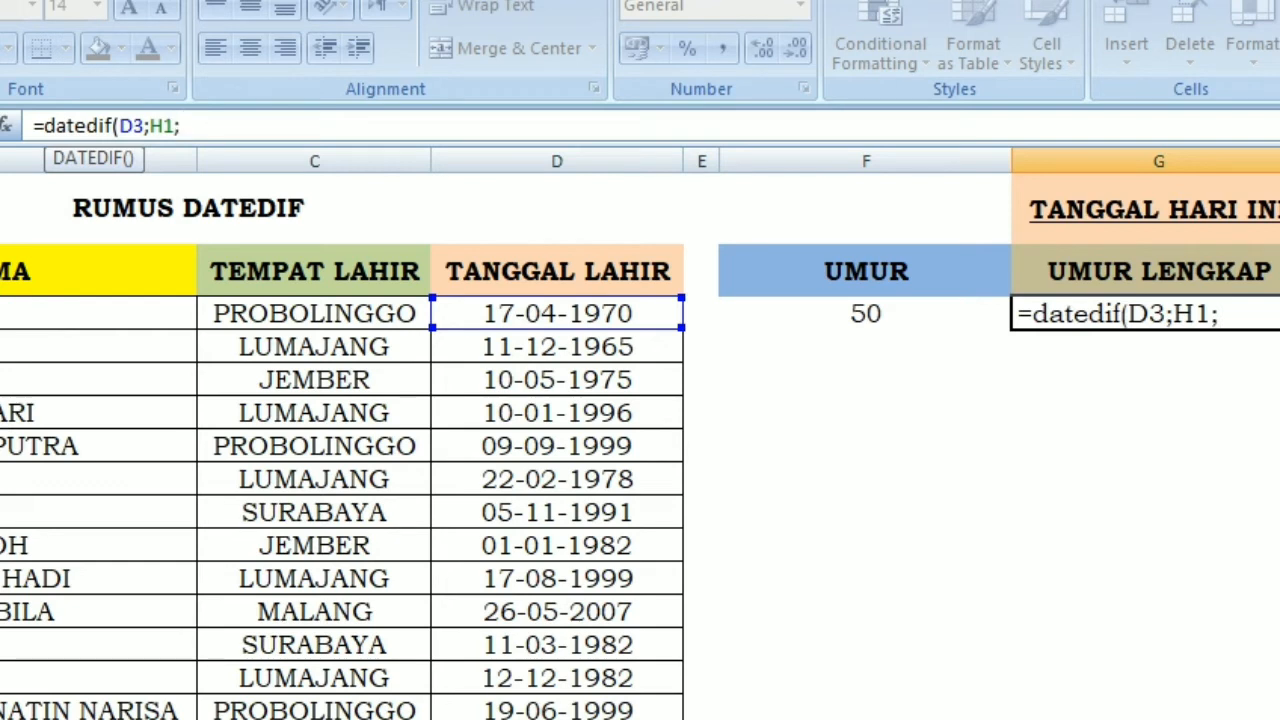
{"action": "type", "text": "\"y\""}
{"action": "type", "text": ")"}
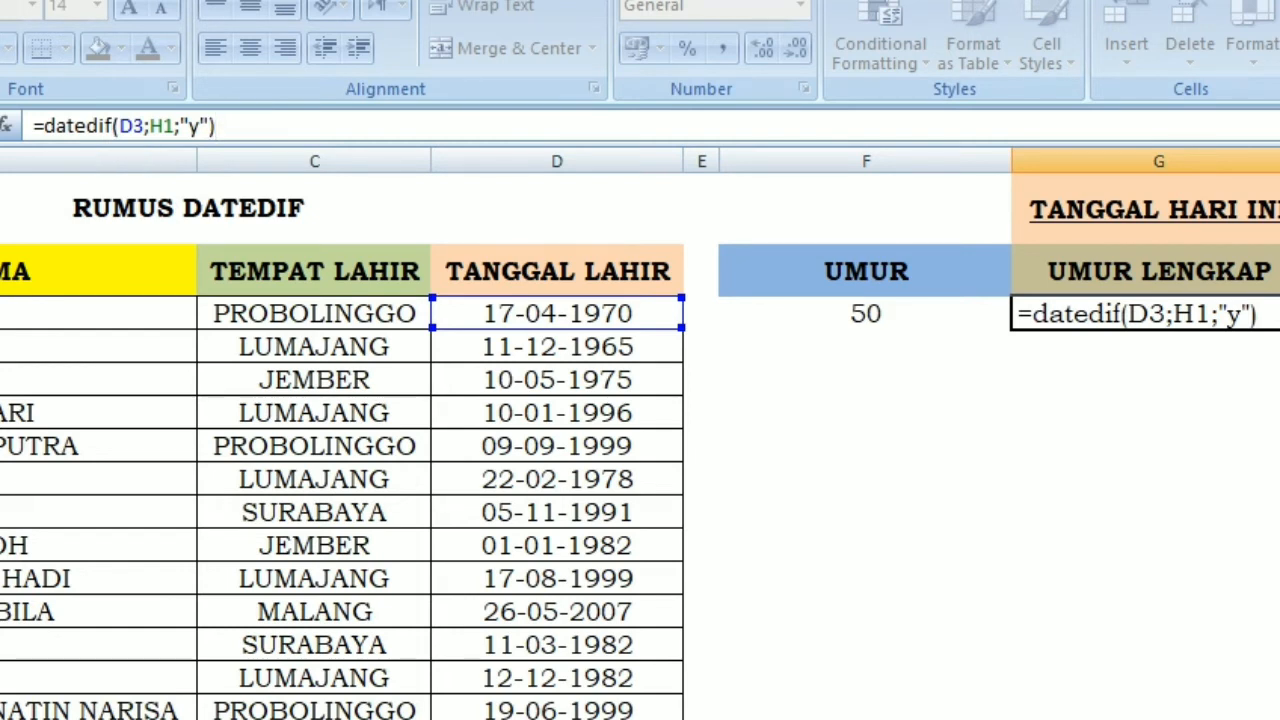
{"action": "type", "text": "&\" Tahun"}
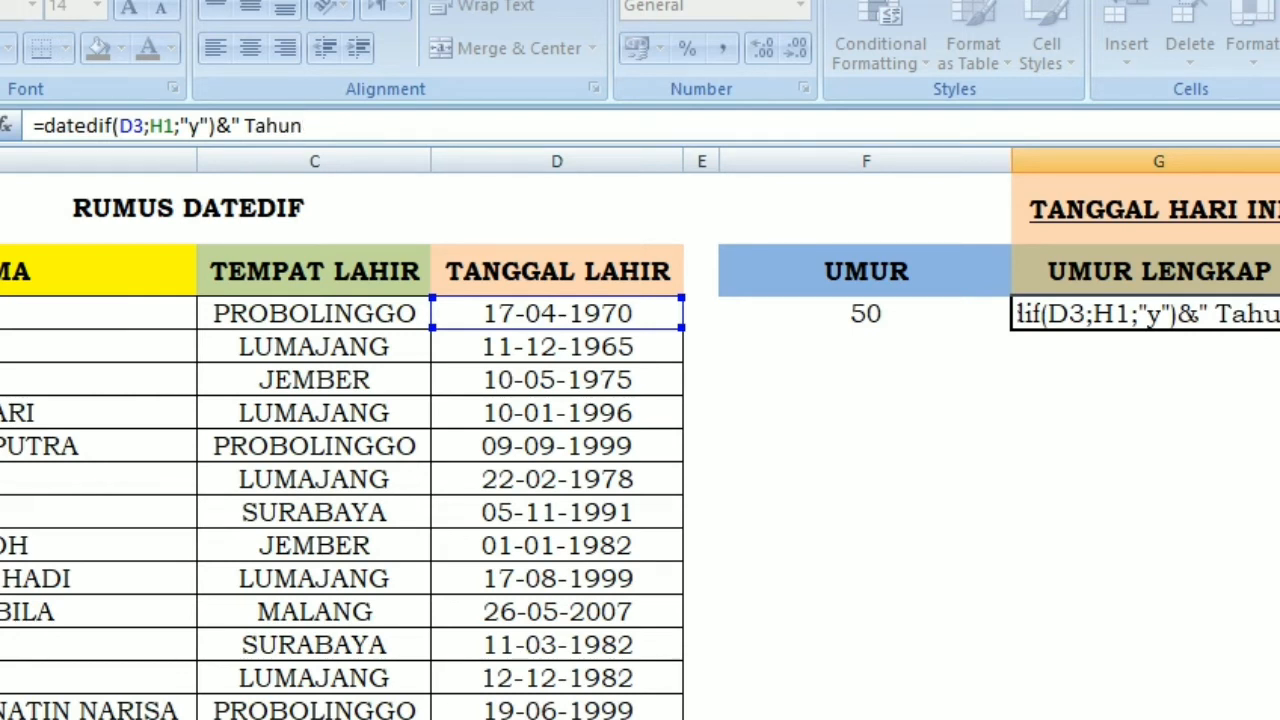
{"action": "type", "text": " \""}
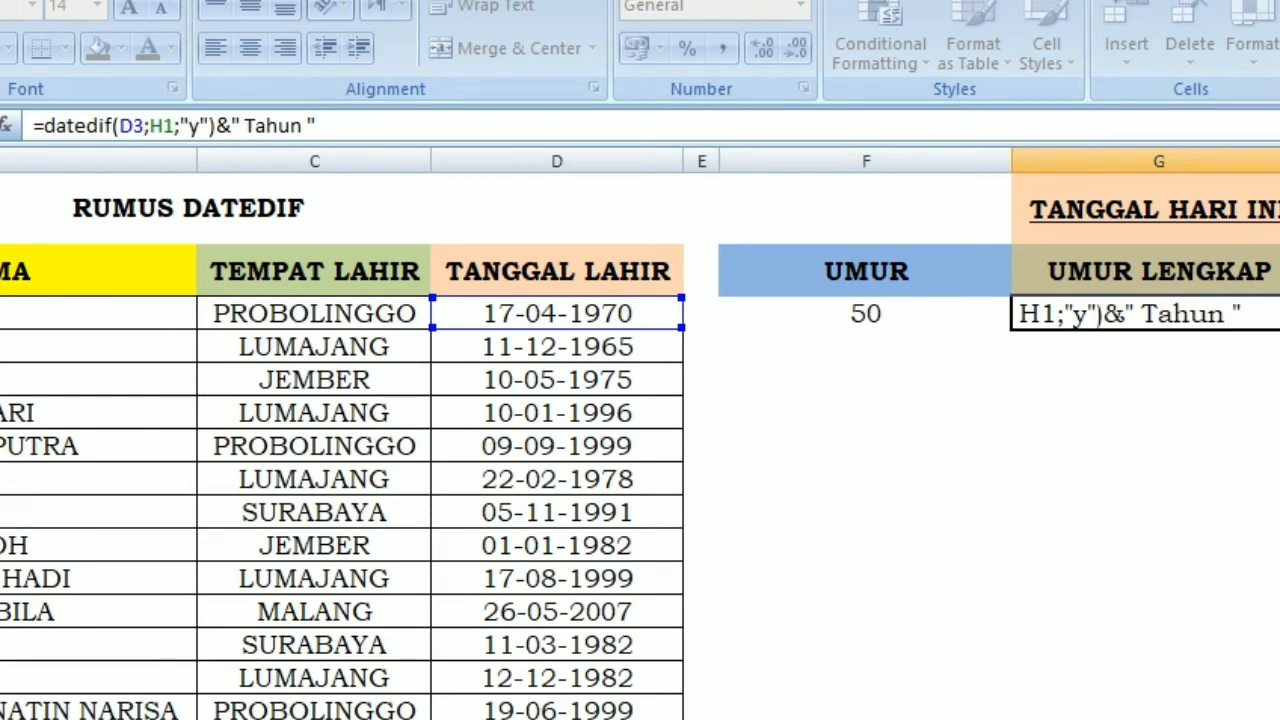
- Append the months part &datedif(d3;h1;"ym") to the UMUR LENGKAP formula in G3
{"action": "type", "text": "&date"}
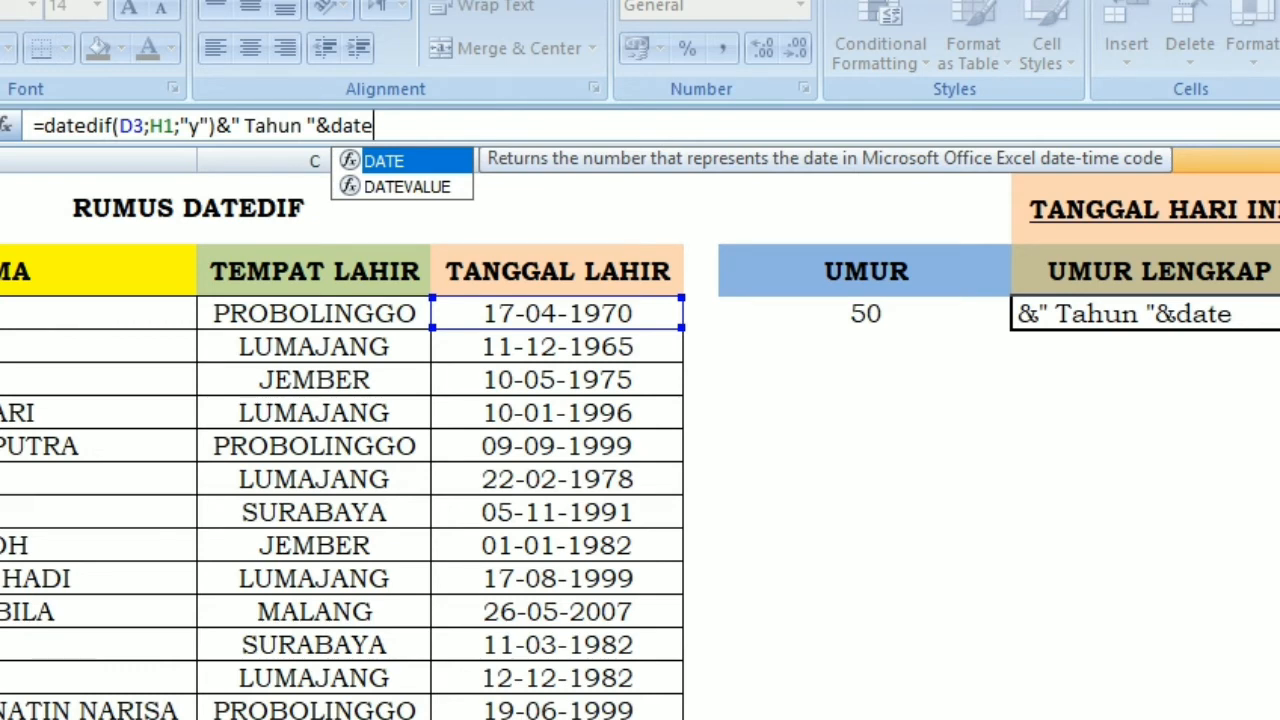
{"action": "type", "text": "dif"}
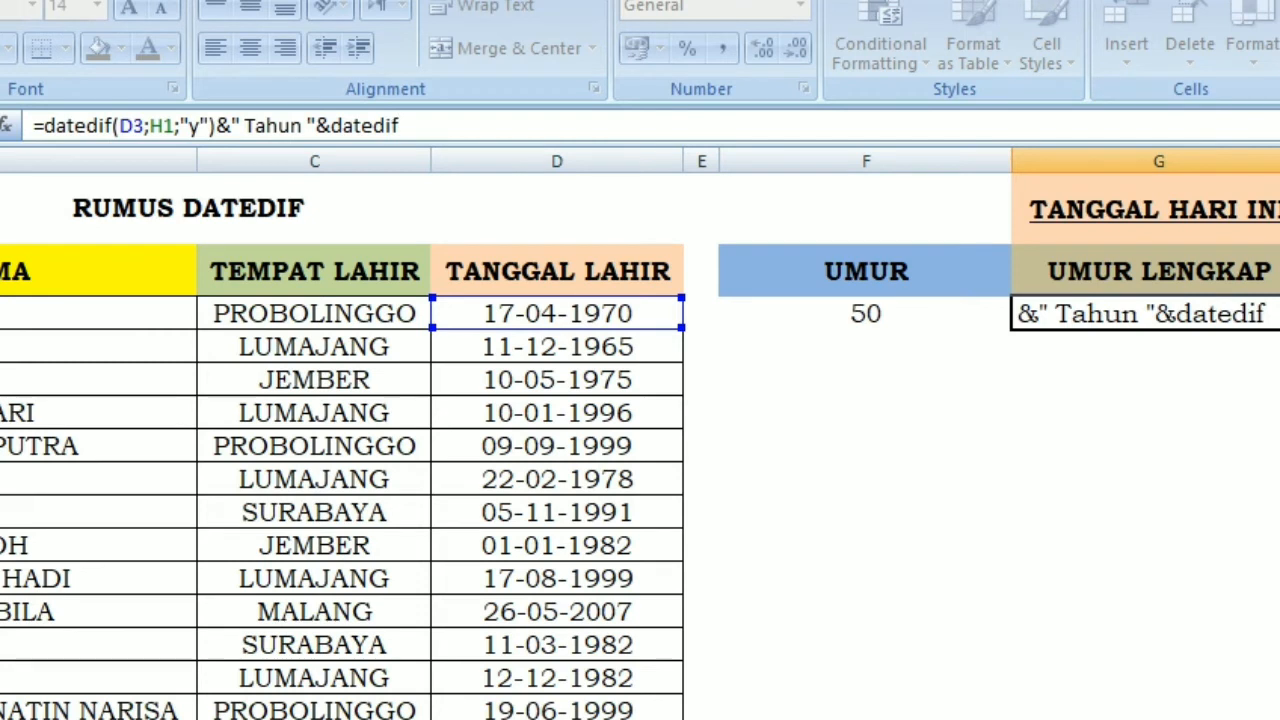
{"action": "type", "text": "("}
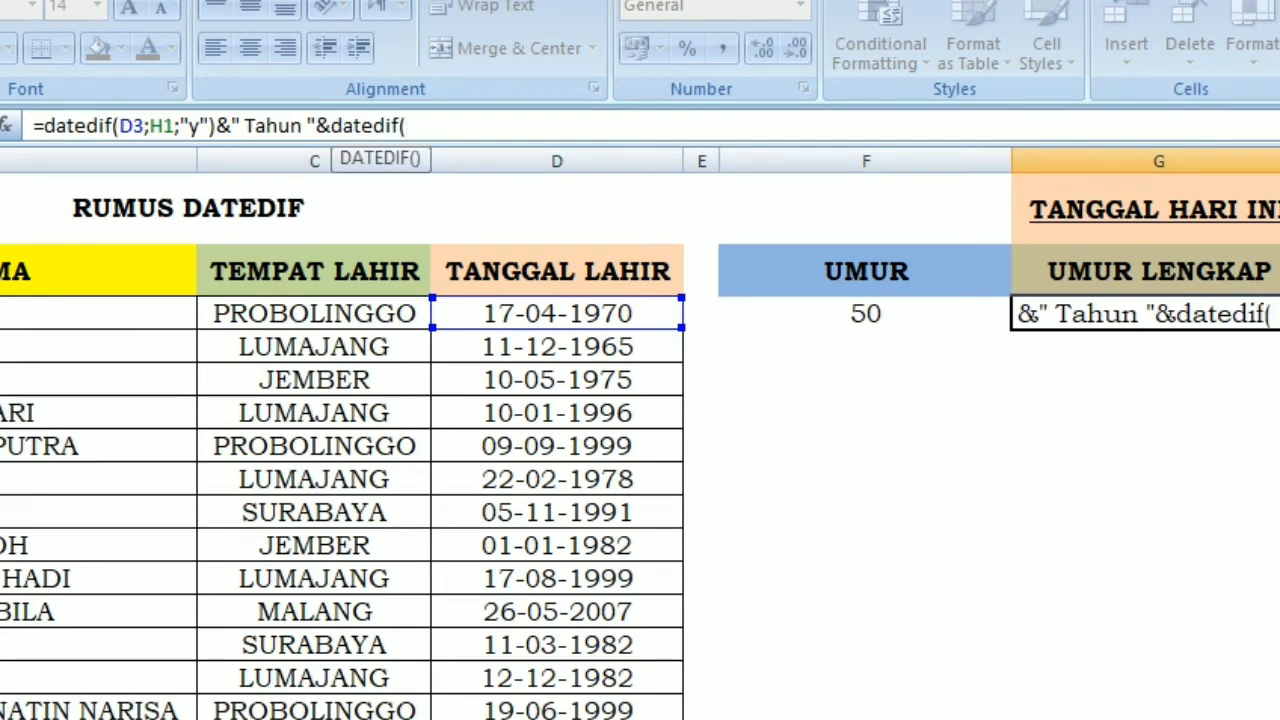
{"action": "type", "text": "d"}
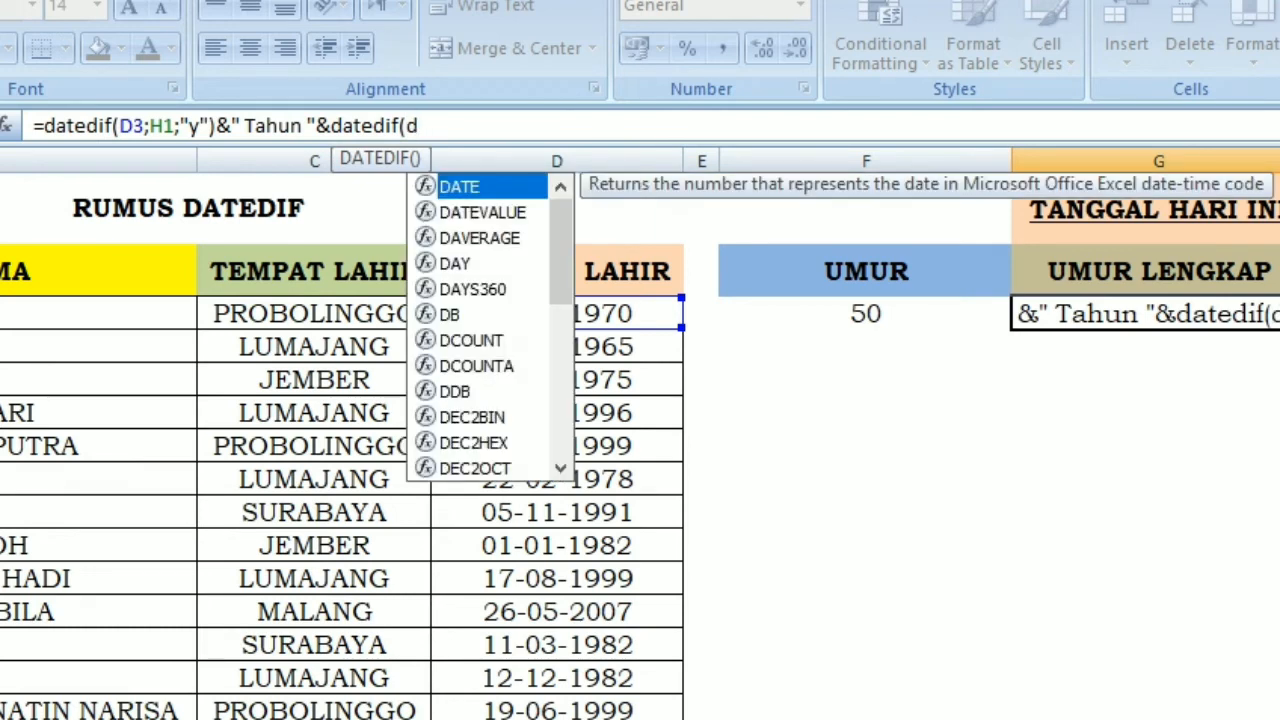
{"action": "type", "text": "3"}
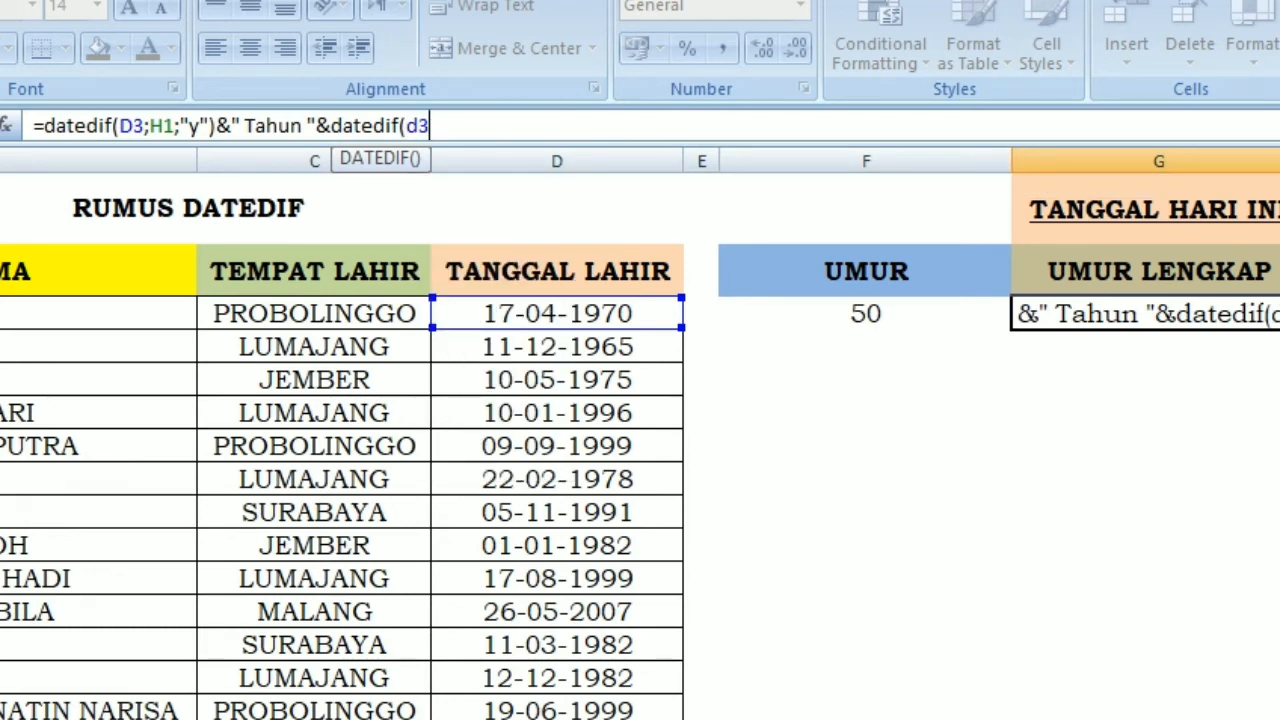
{"action": "type", "text": ";"}
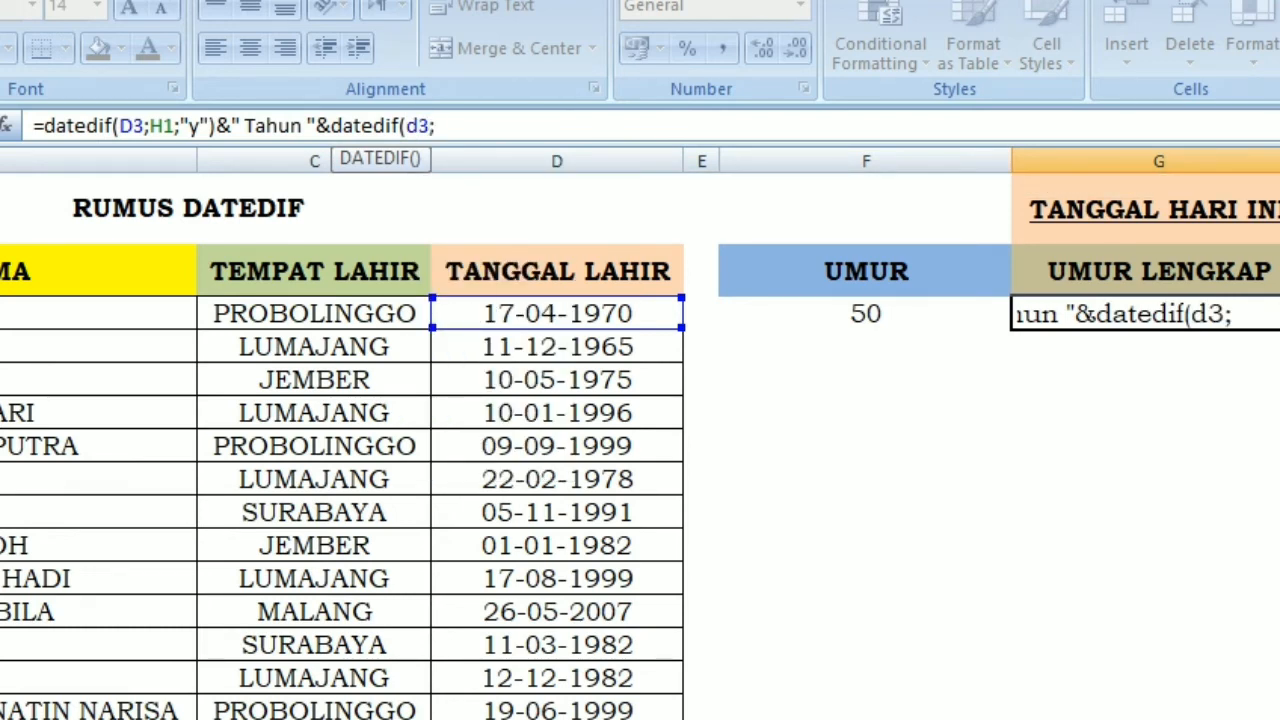
{"action": "type", "text": "h"}
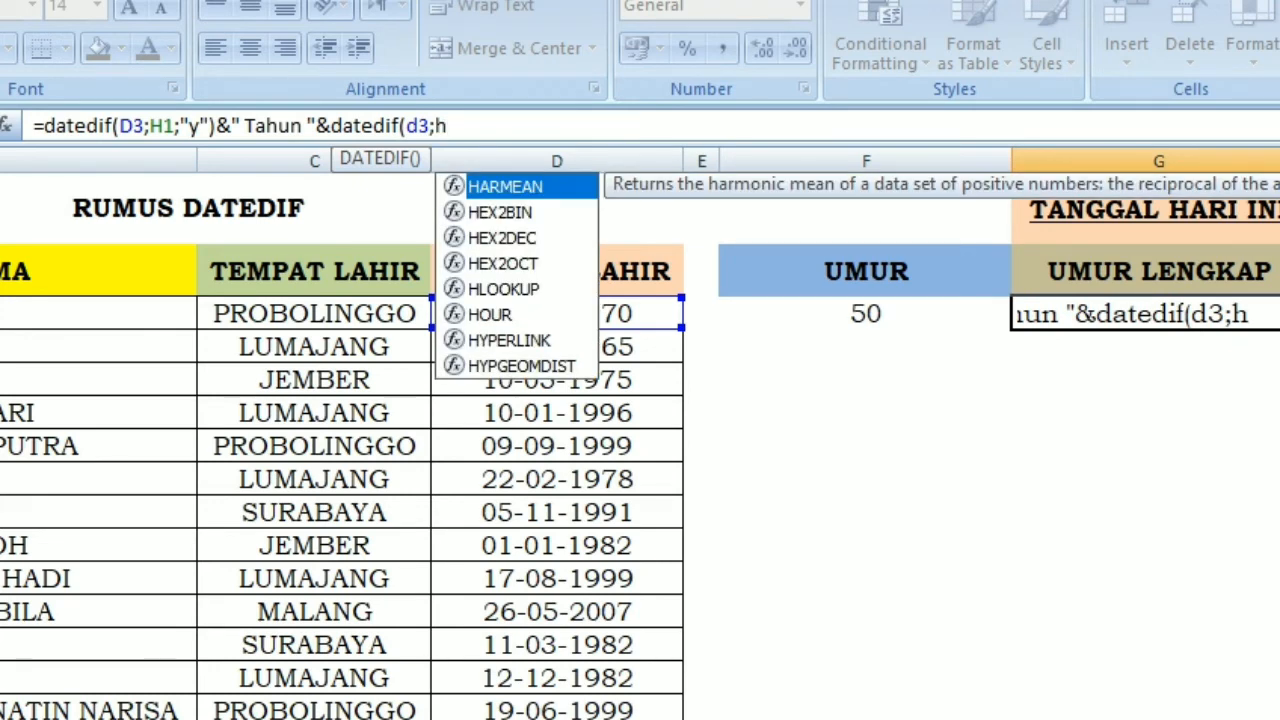
{"action": "type", "text": "1"}
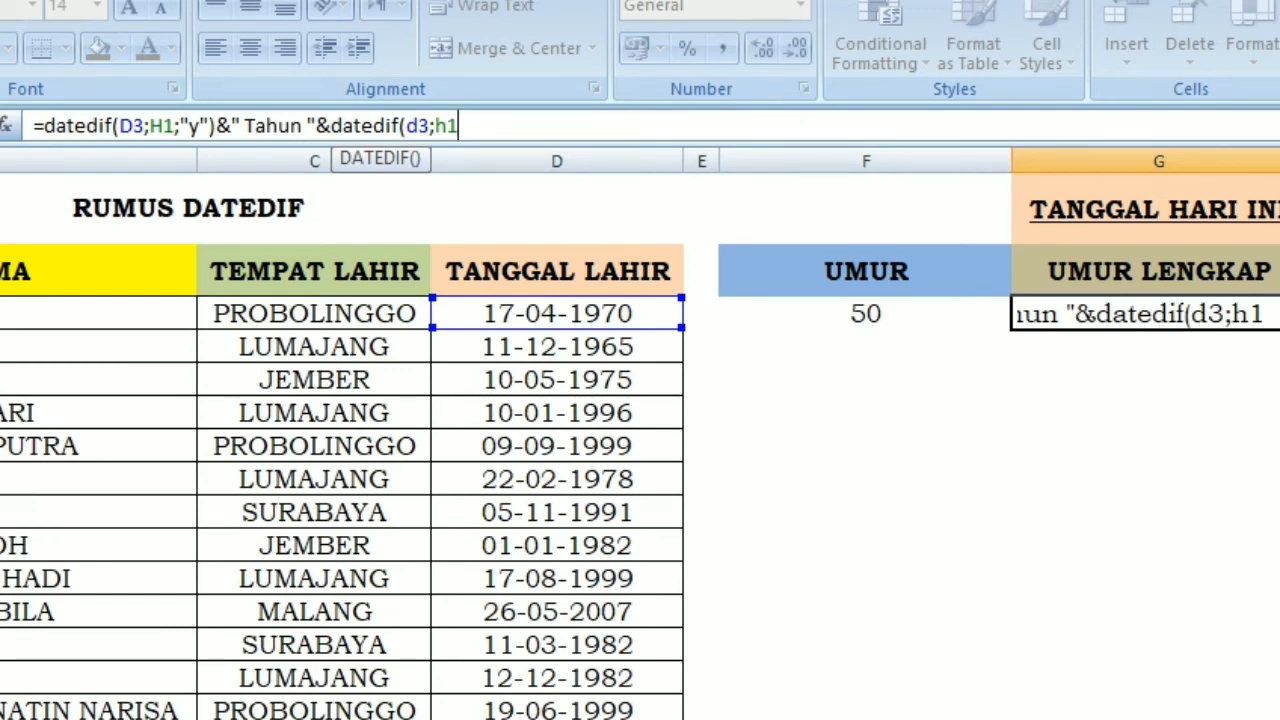
{"action": "type", "text": ";"}
{"action": "type", "text": "\"ym"}
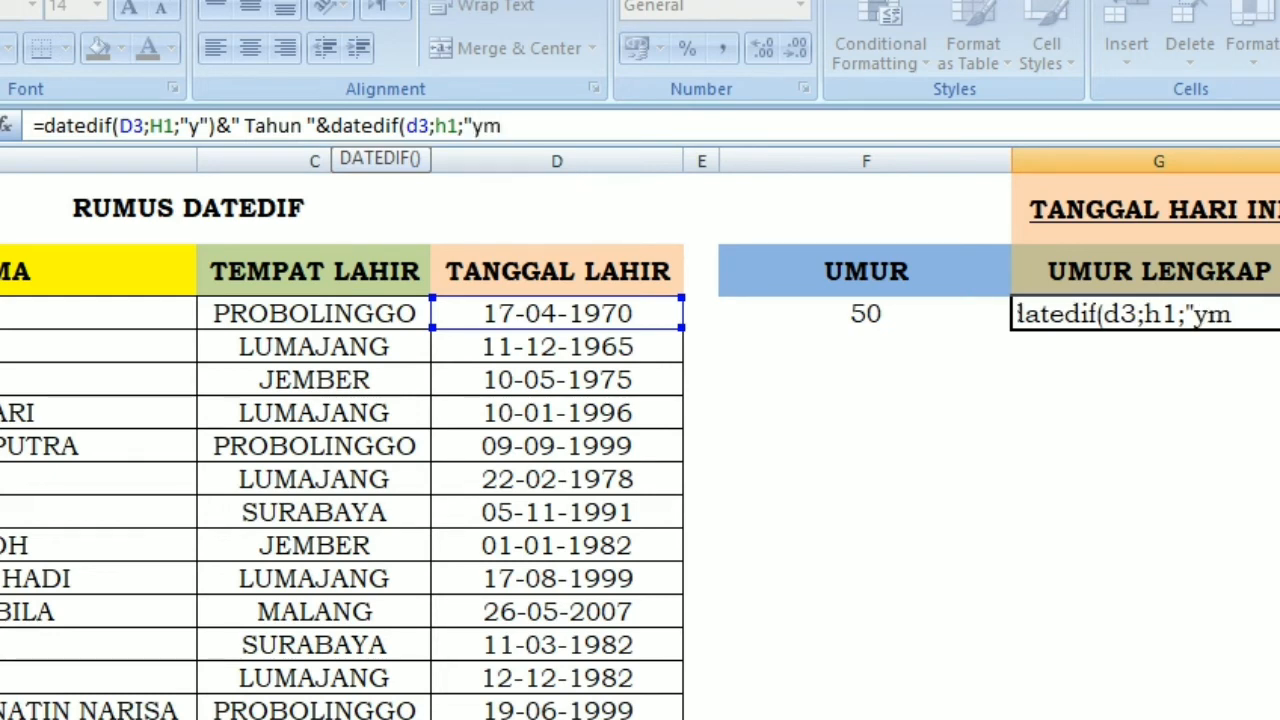
{"action": "type", "text": "\")"}
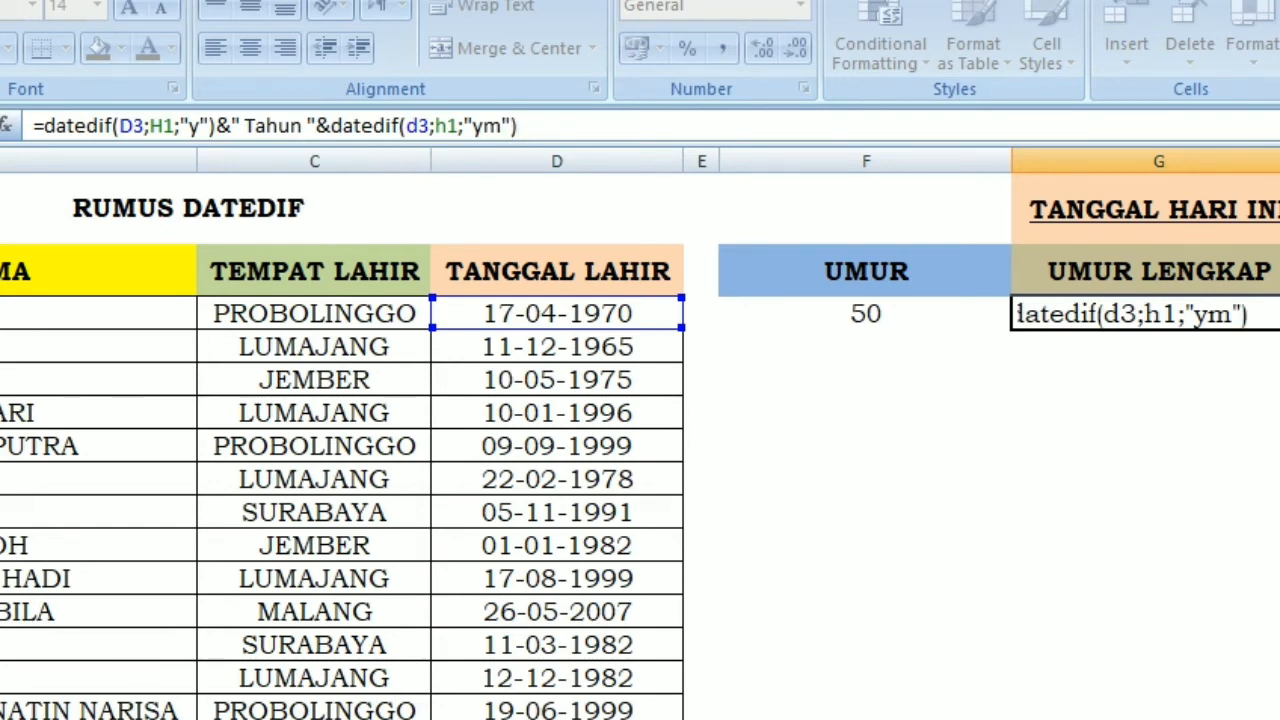
- Add the month label &" Bulan " after the "ym" part of the G3 formula
{"action": "type", "text": "&"}
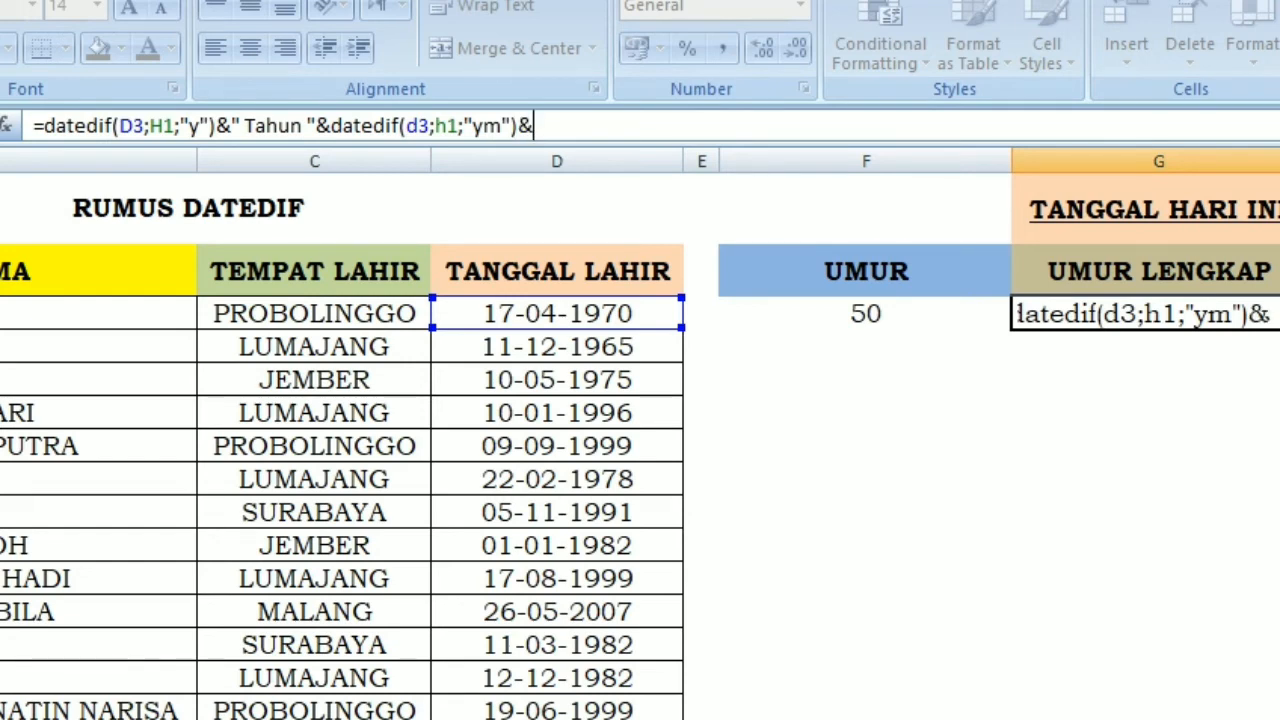
{"action": "type", "text": "b"}
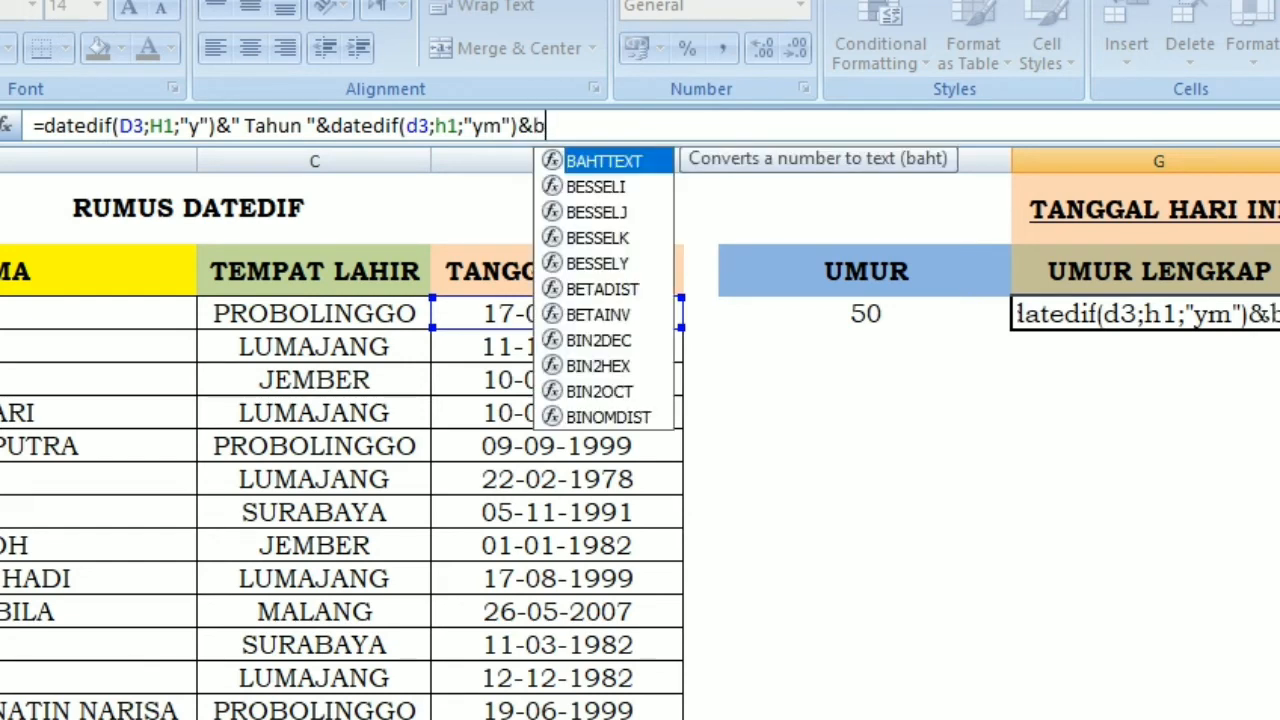
{"action": "key", "text": "BackSpace"}
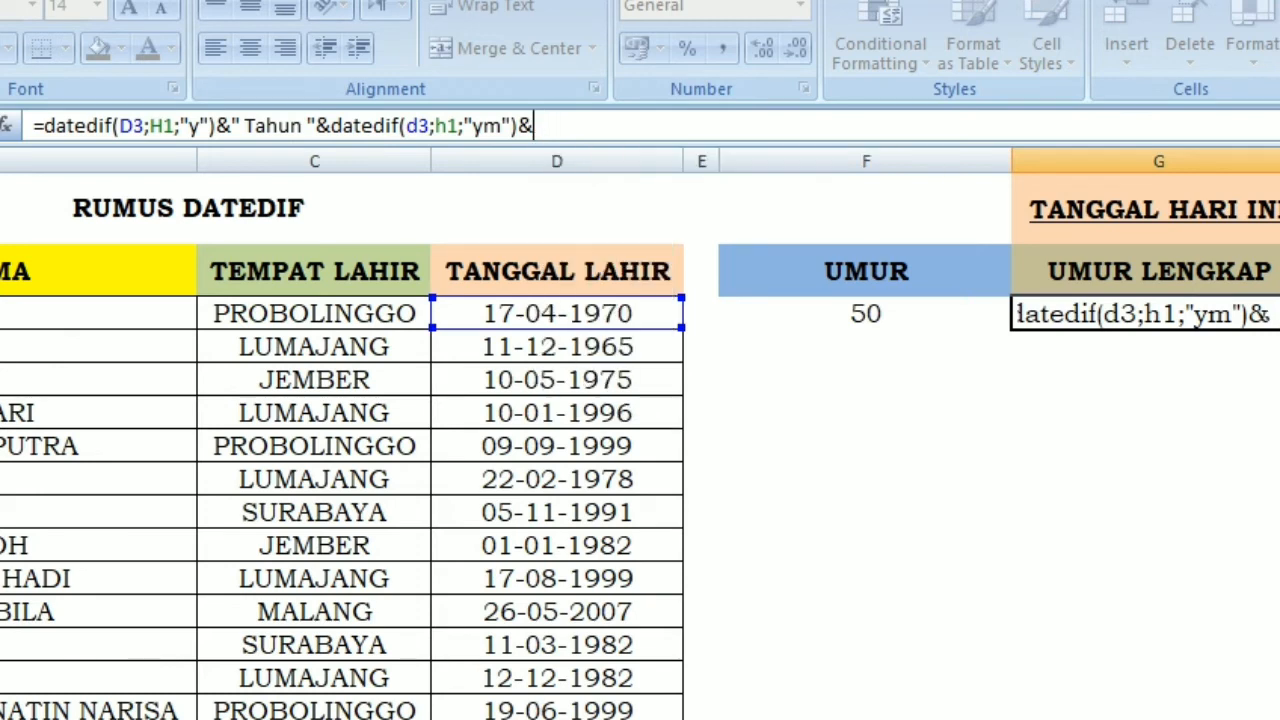
{"action": "type", "text": "\" "}
{"action": "type", "text": "B"}
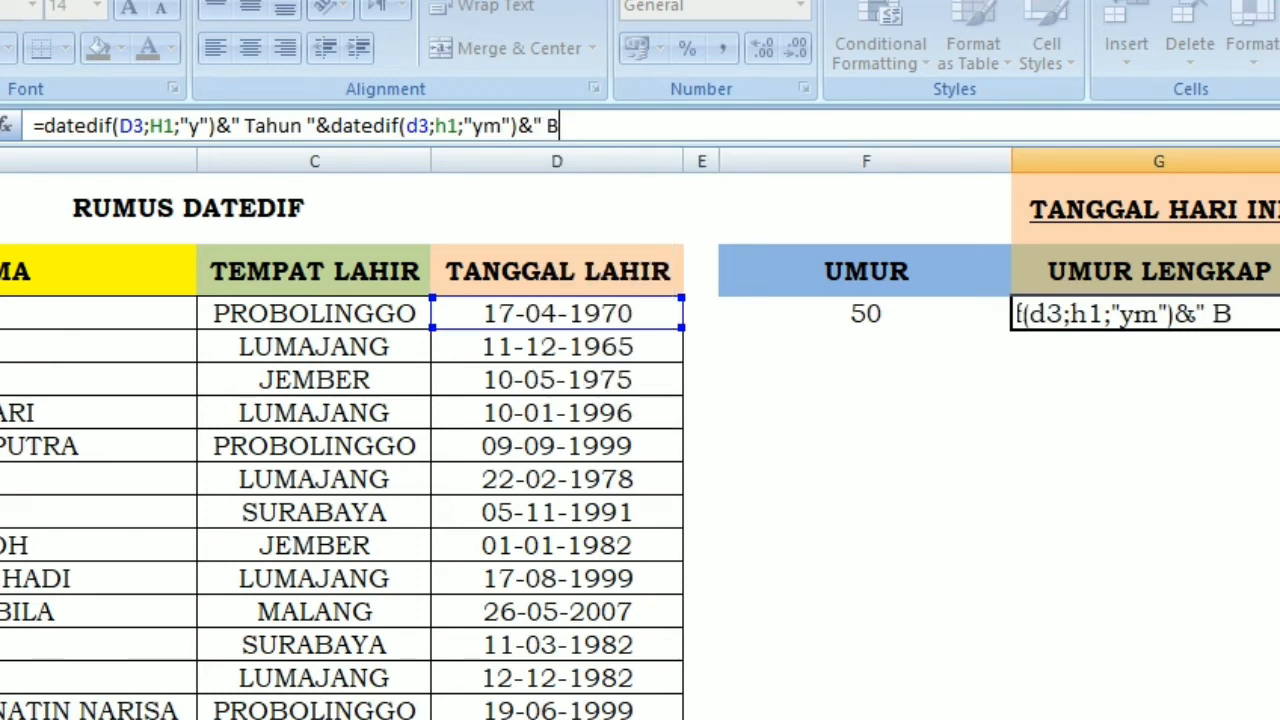
{"action": "type", "text": "ulan \""}
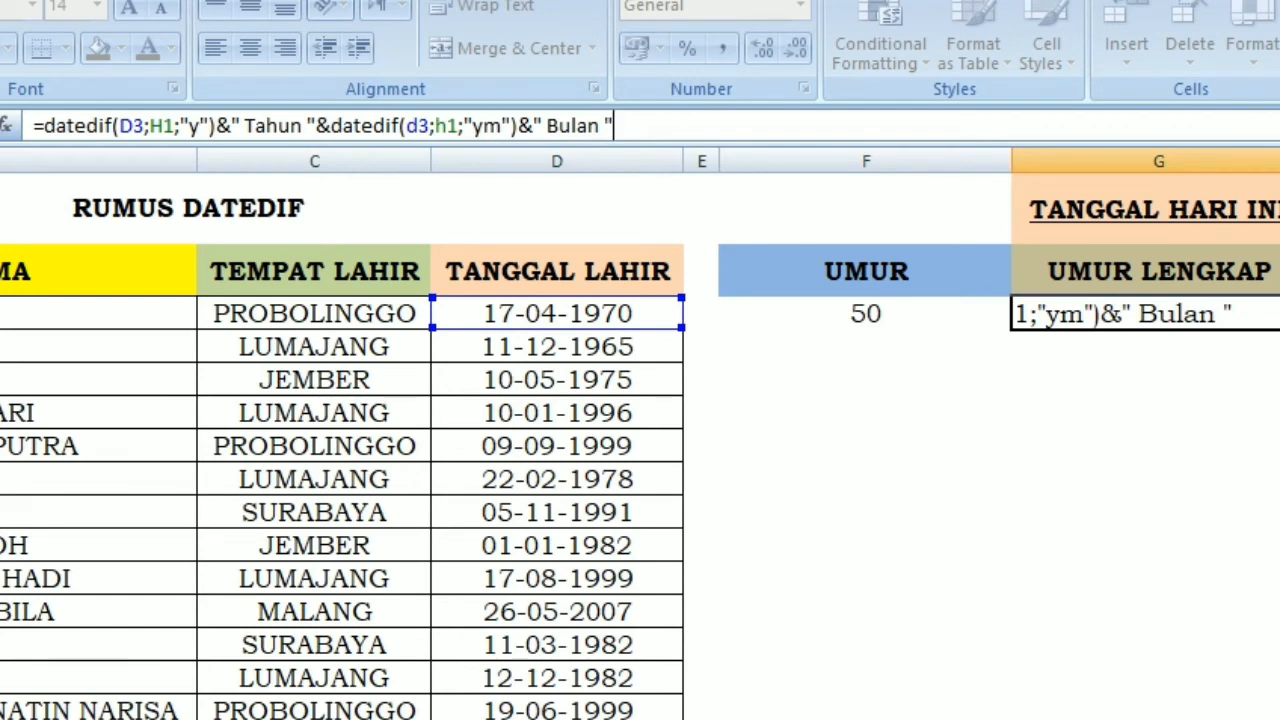
- Append the days part &datedif(d3;h1;"md") to the UMUR LENGKAP formula in G3
{"action": "type", "text": "&dat"}
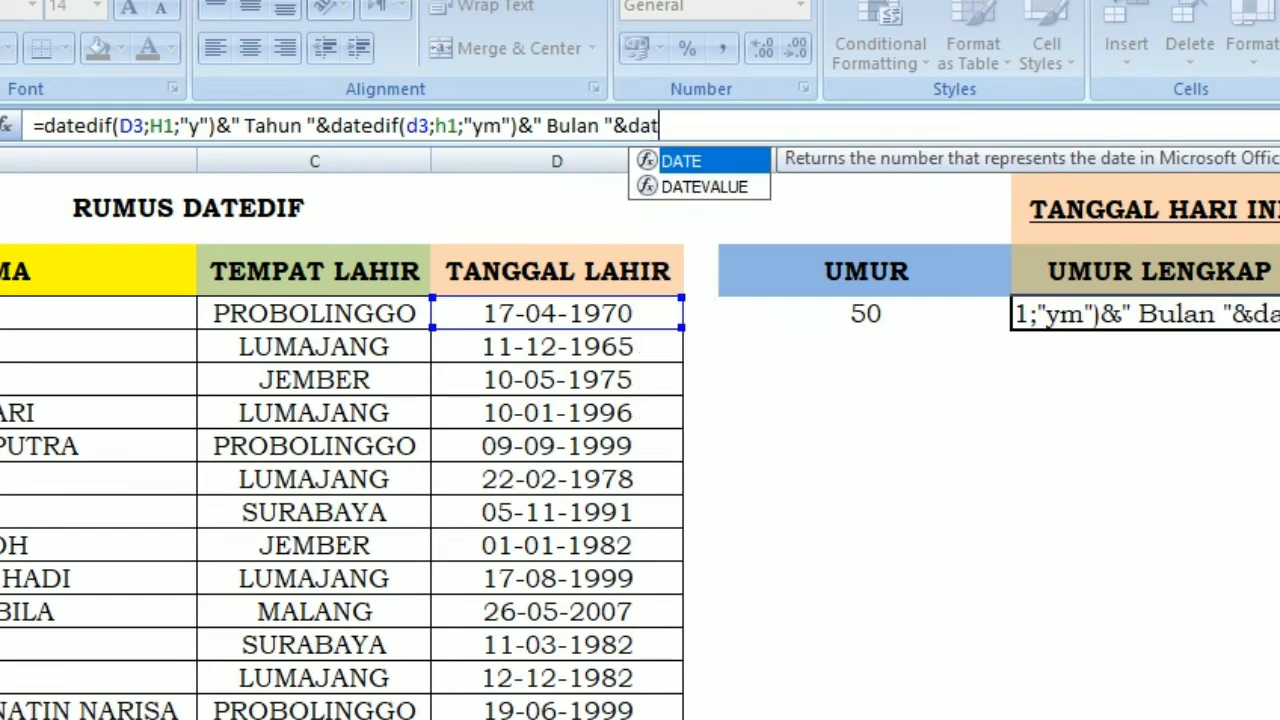
{"action": "type", "text": "e"}
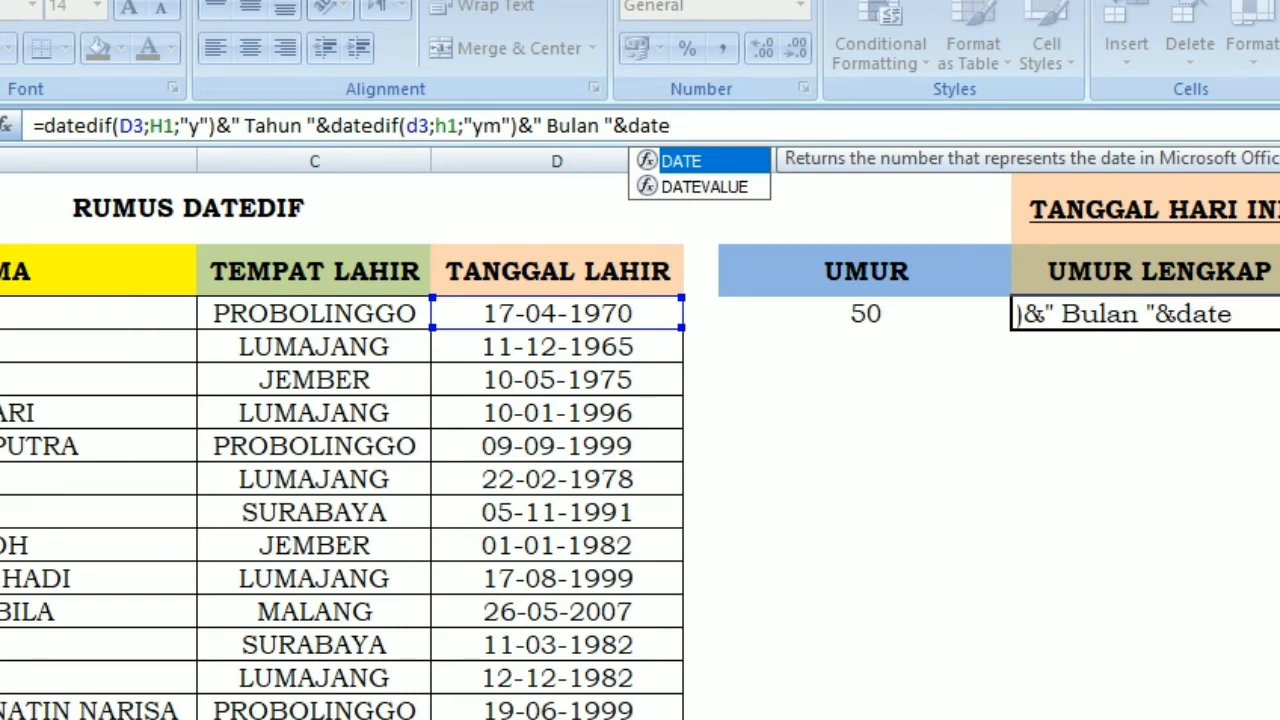
{"action": "type", "text": "dif"}
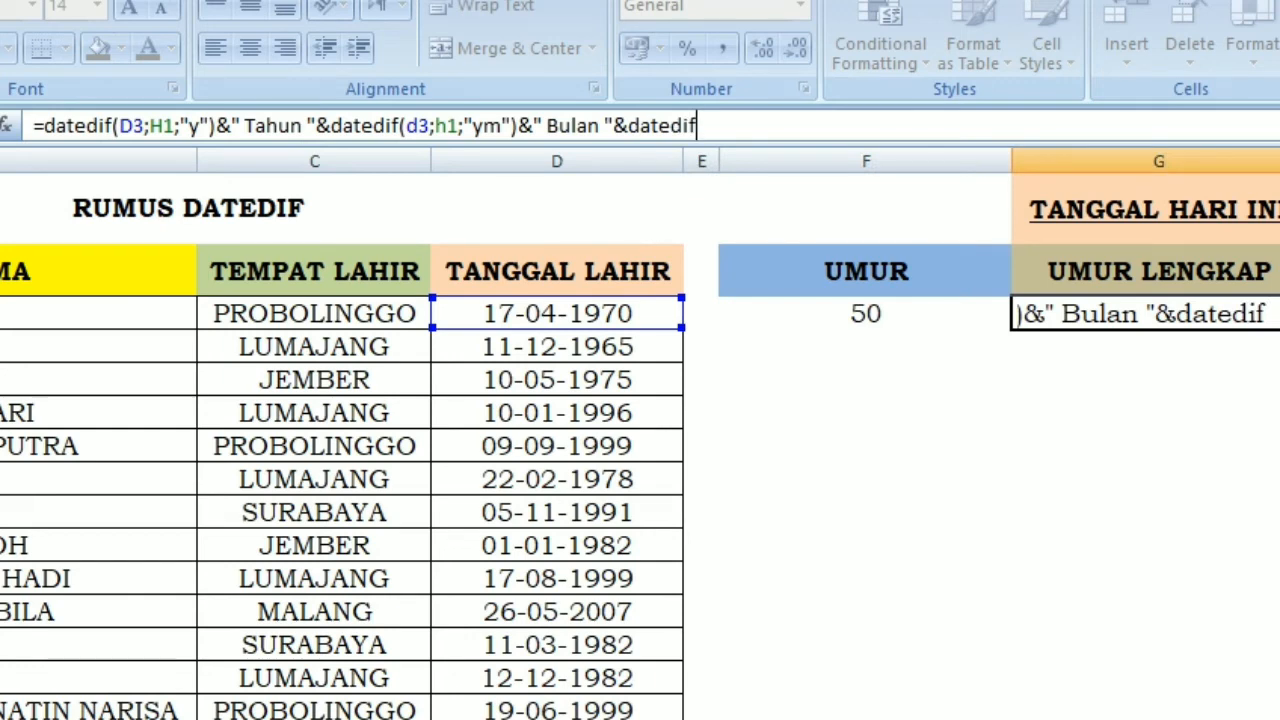
{"action": "type", "text": "(d"}
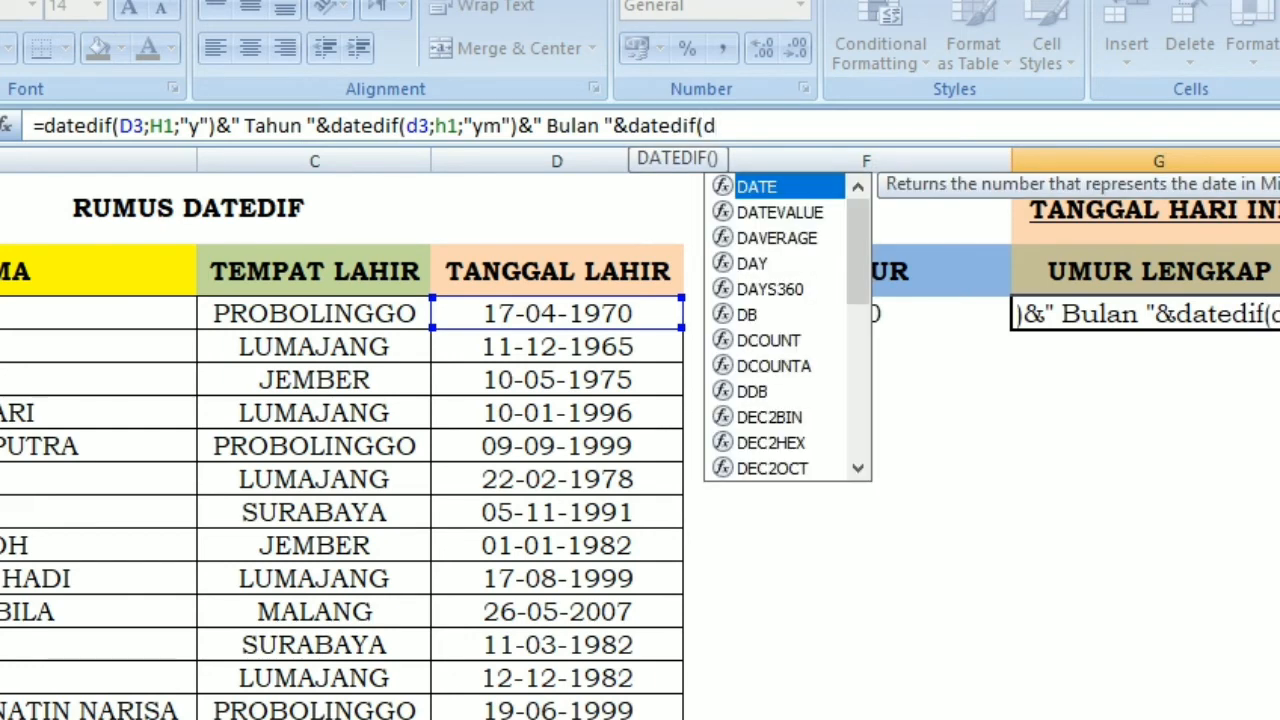
{"action": "type", "text": "3"}
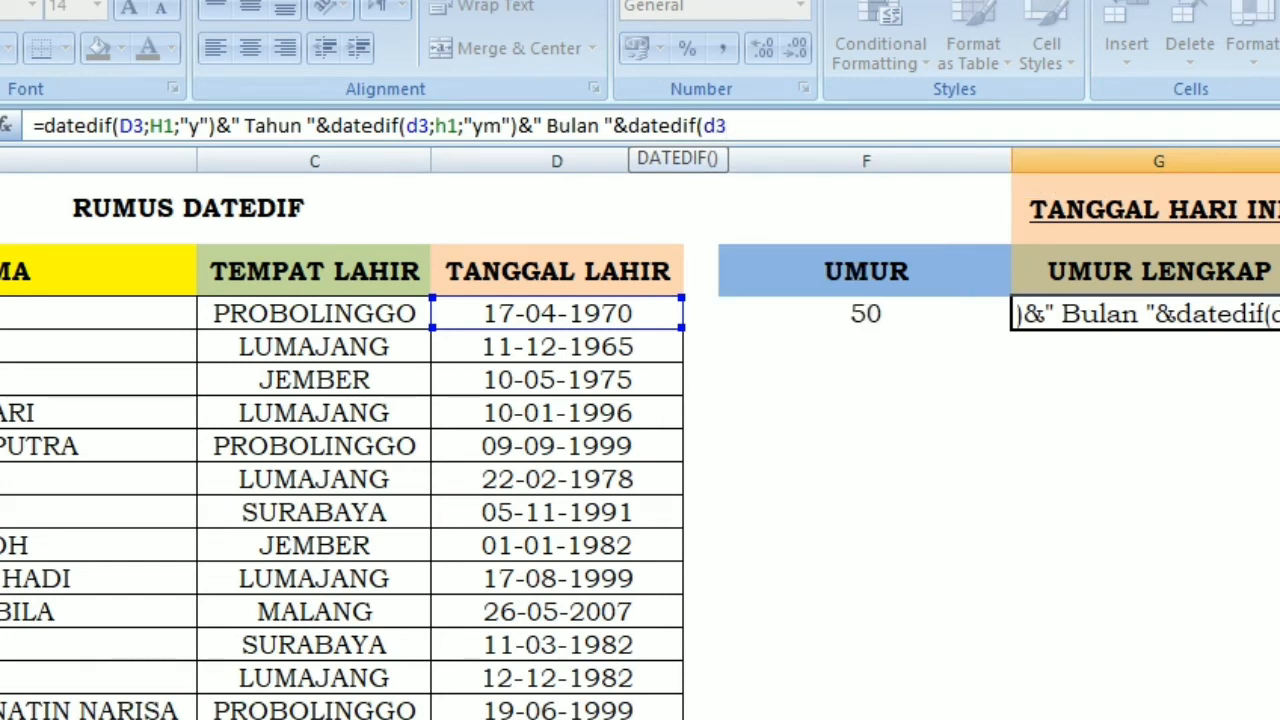
{"action": "type", "text": ";h"}
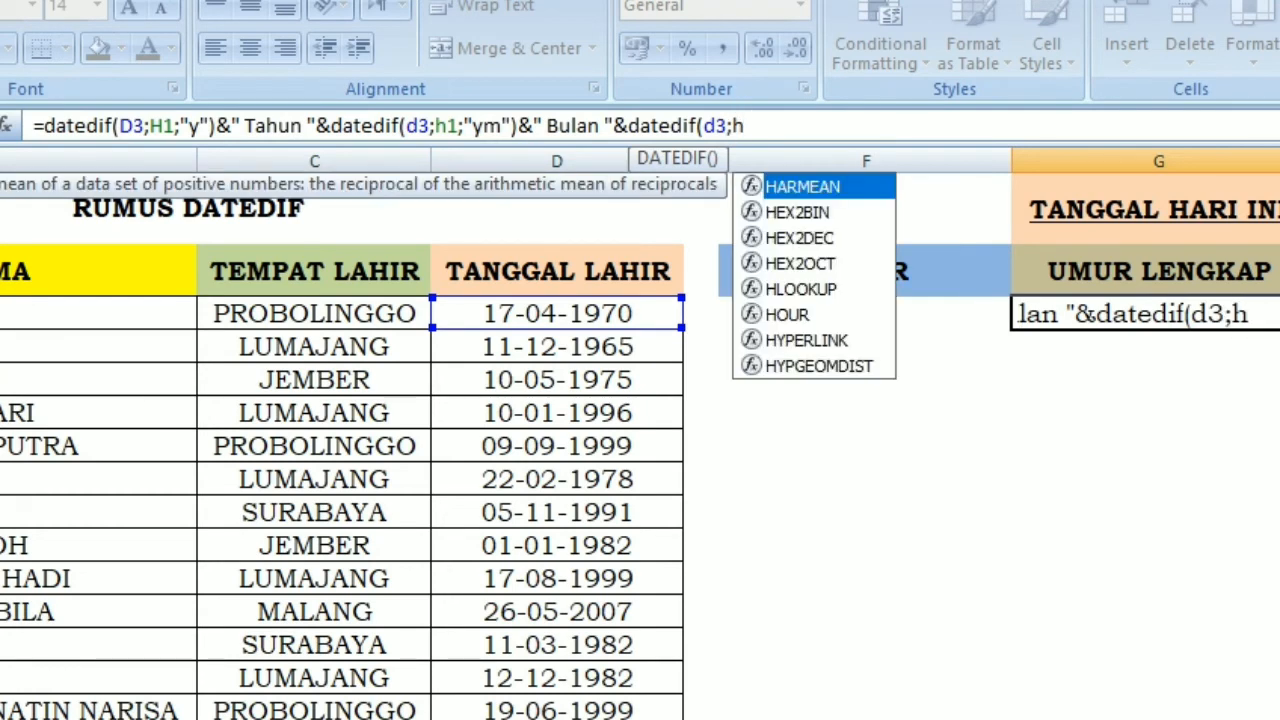
{"action": "type", "text": "1"}
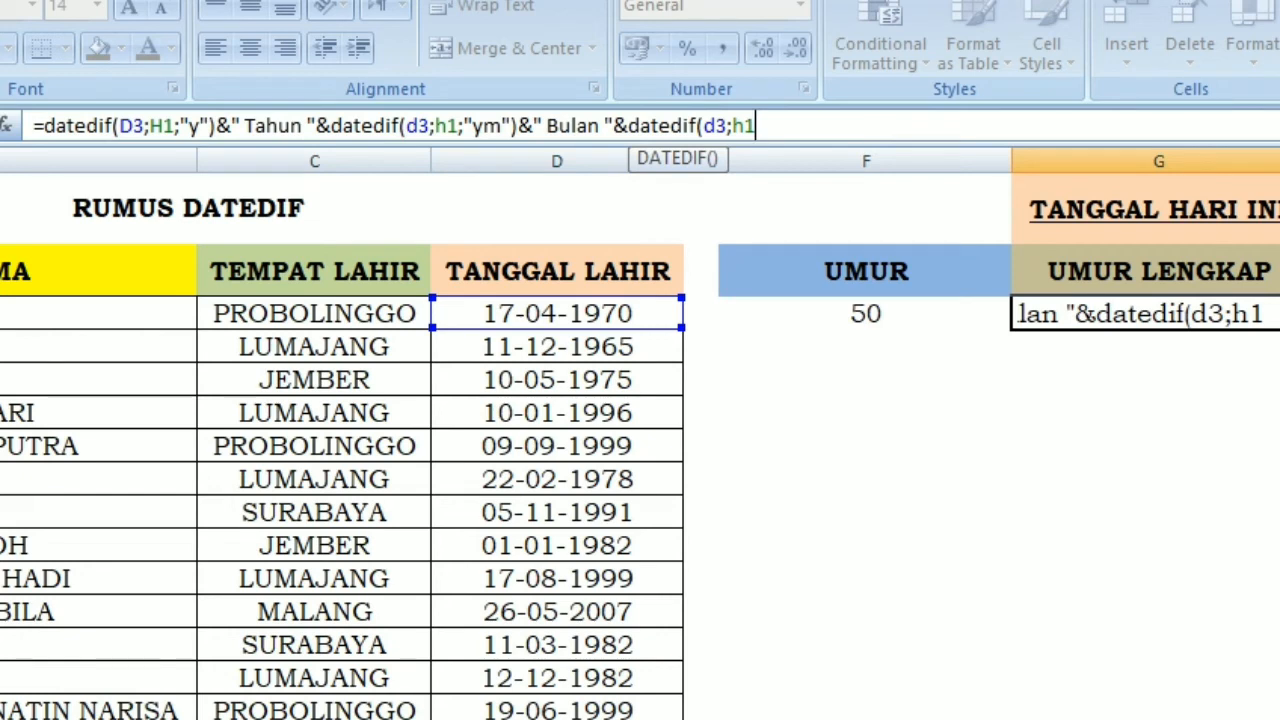
{"action": "type", "text": ";\""}
{"action": "type", "text": "md"}
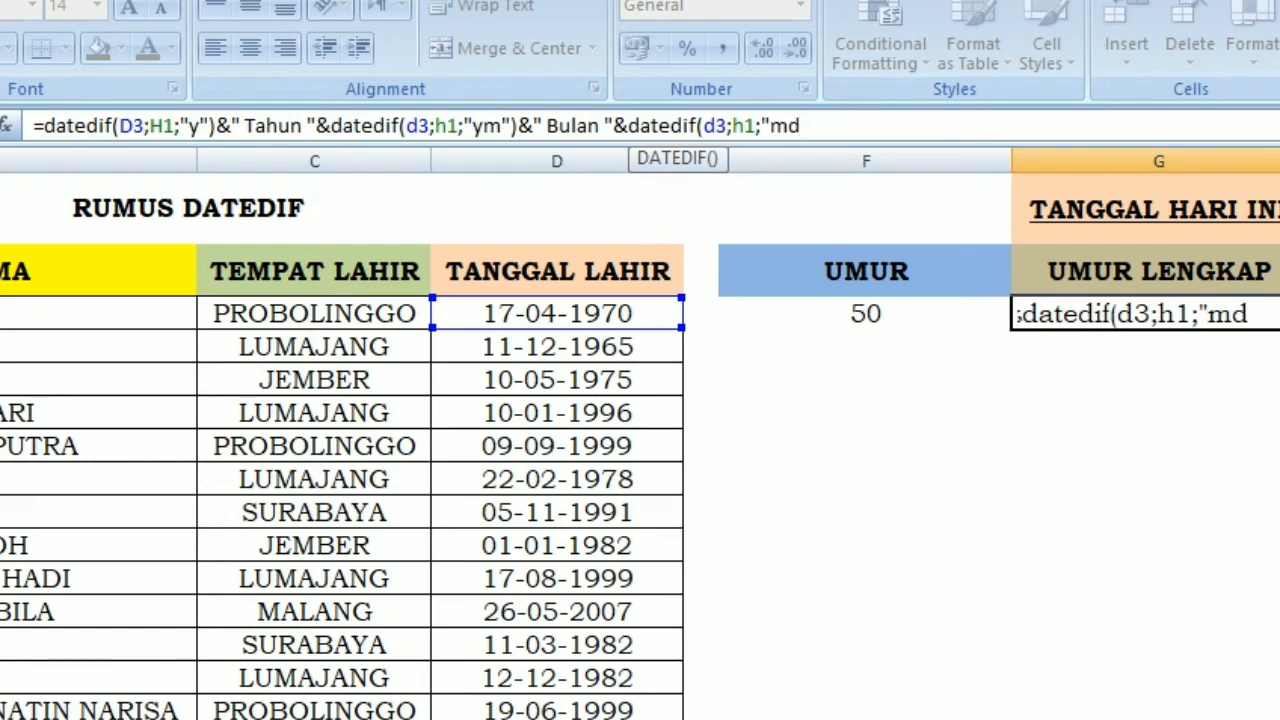
{"action": "type", "text": "\""}
{"action": "type", "text": ")"}
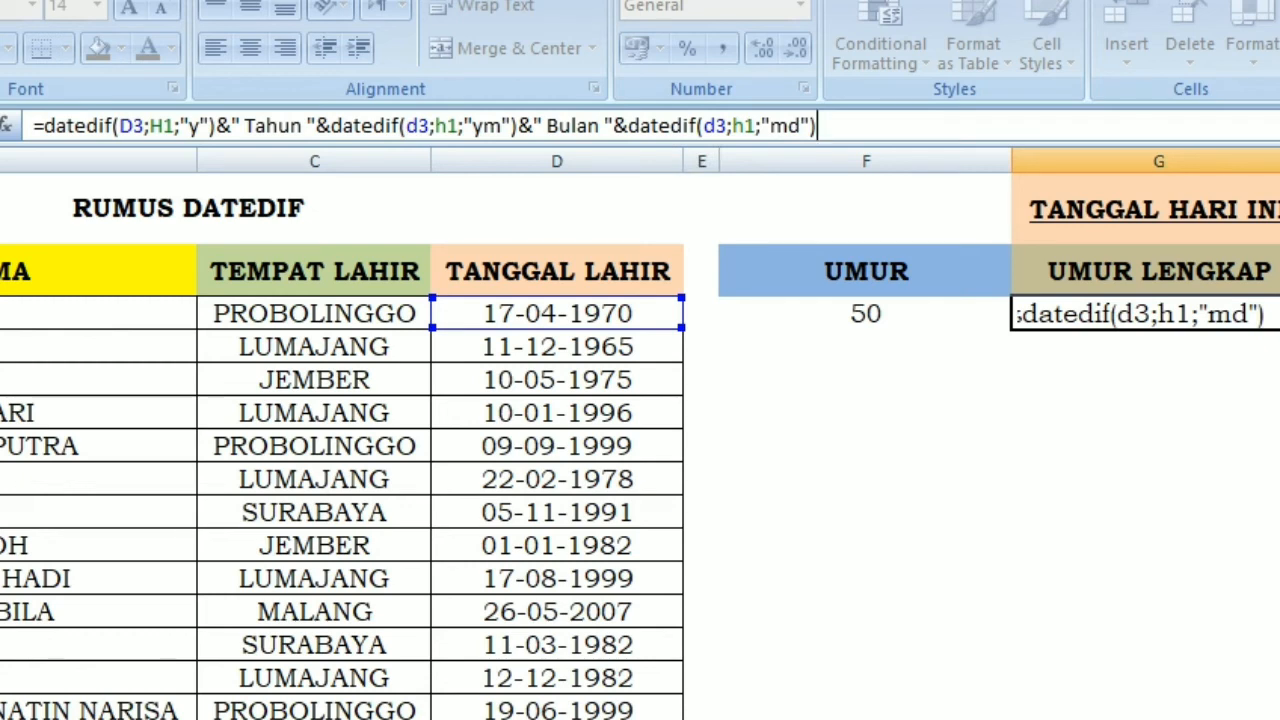
- Complete the G3 formula with the day label &" Hari", accepting the proposed parenthesis correction, and widen column G to fit the full age
{"action": "type", "text": "&\" Hari"}
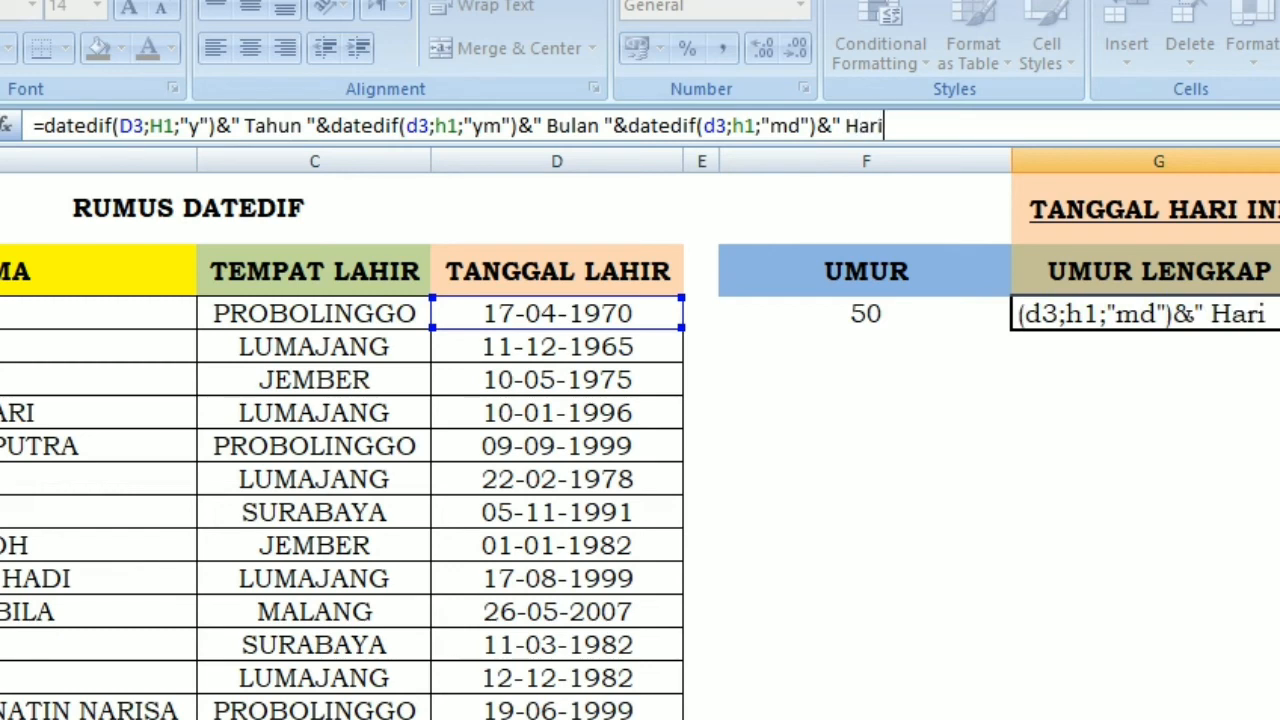
{"action": "type", "text": " \""}
{"action": "key", "text": "BackSpace"}
{"action": "key", "text": "BackSpace"}
{"action": "type", "text": "\")))"}
{"action": "key", "text": "Return"}
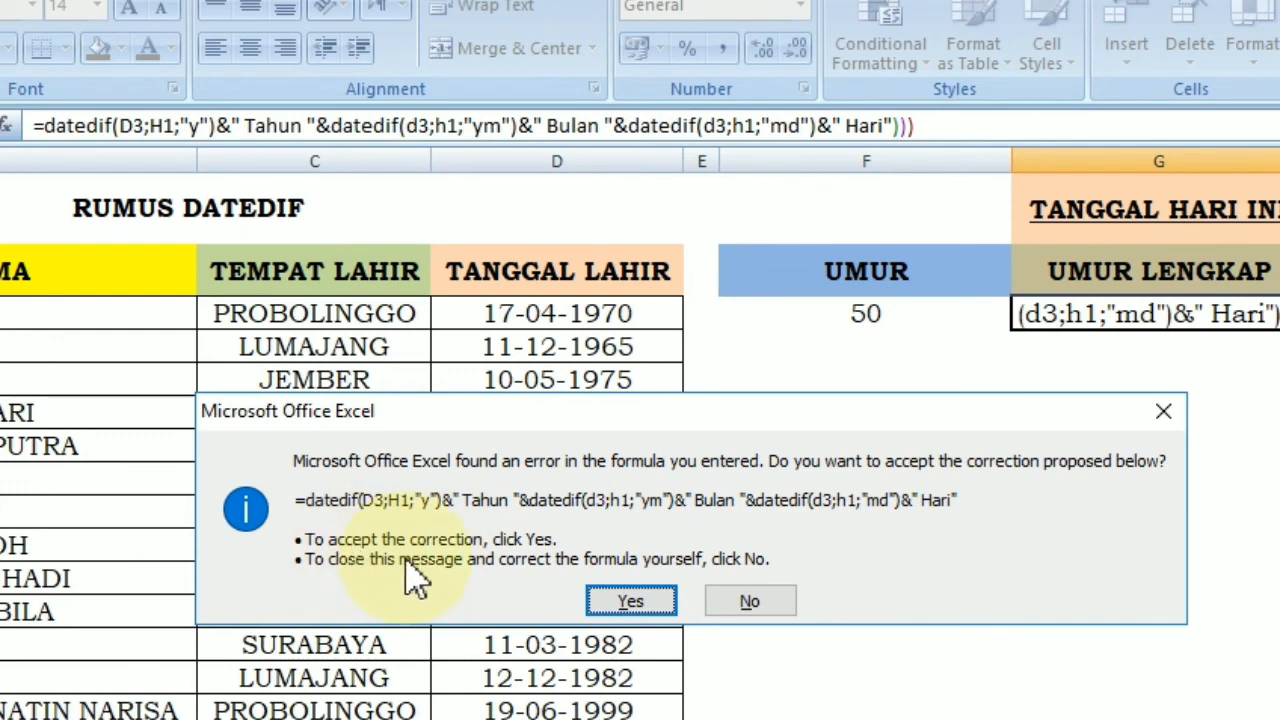
{"action": "left_click", "coordinate": [620, 601]}
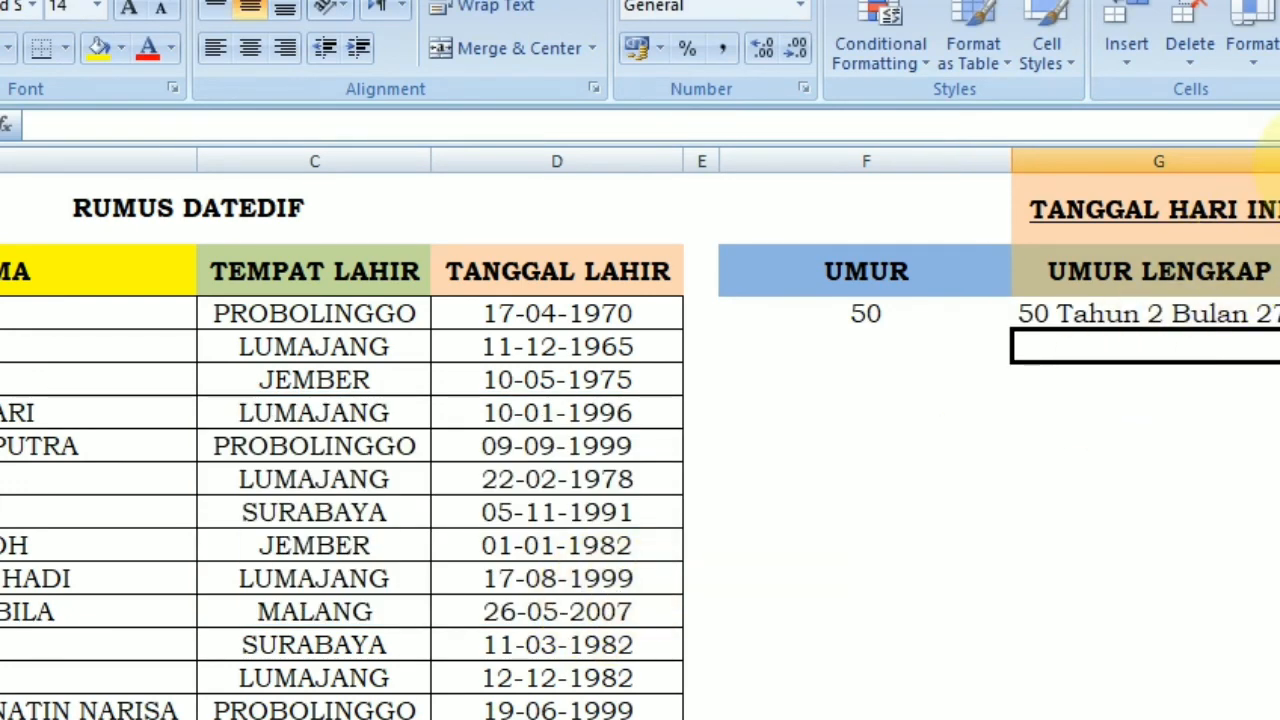
{"action": "left_click_drag", "start_coordinate": [1270, 161], "coordinate": [1279, 161]}
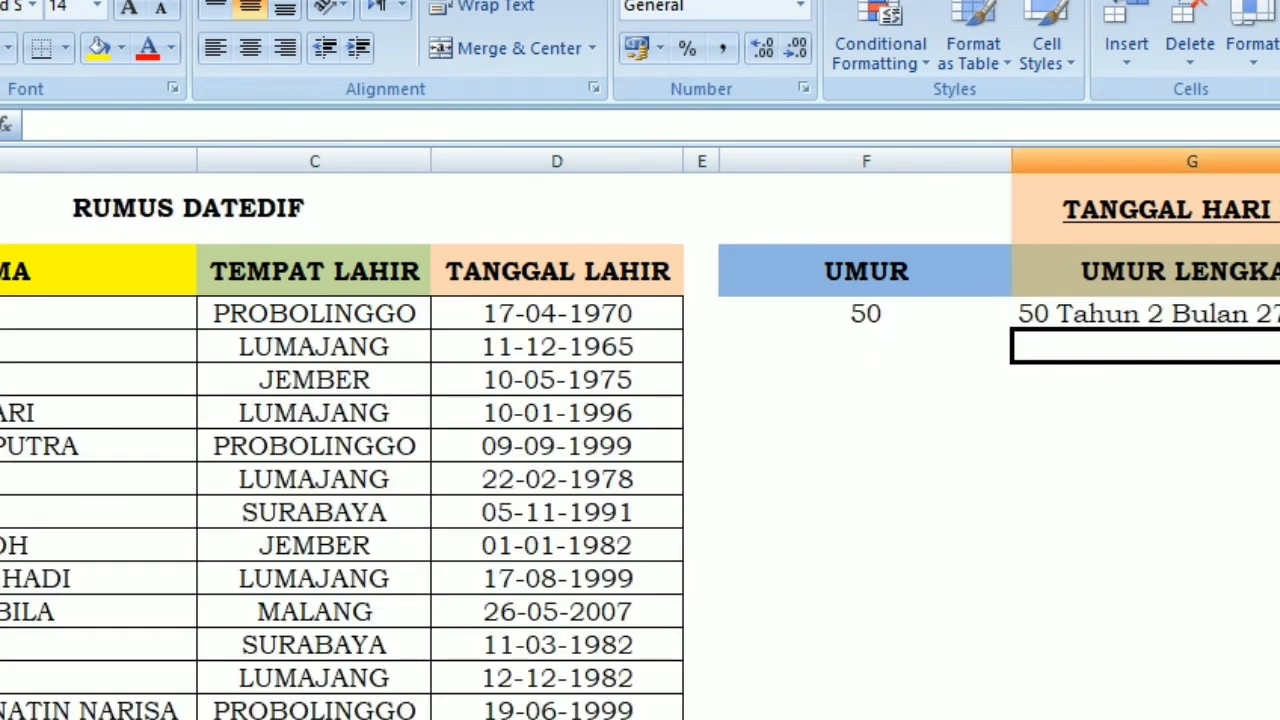
- Append &" Tahun" to the age formula in F3 under UMUR, making it =DATEDIF(D3;H1;"y")&" Tahun"
{"action": "left_click", "coordinate": [1068, 316]}
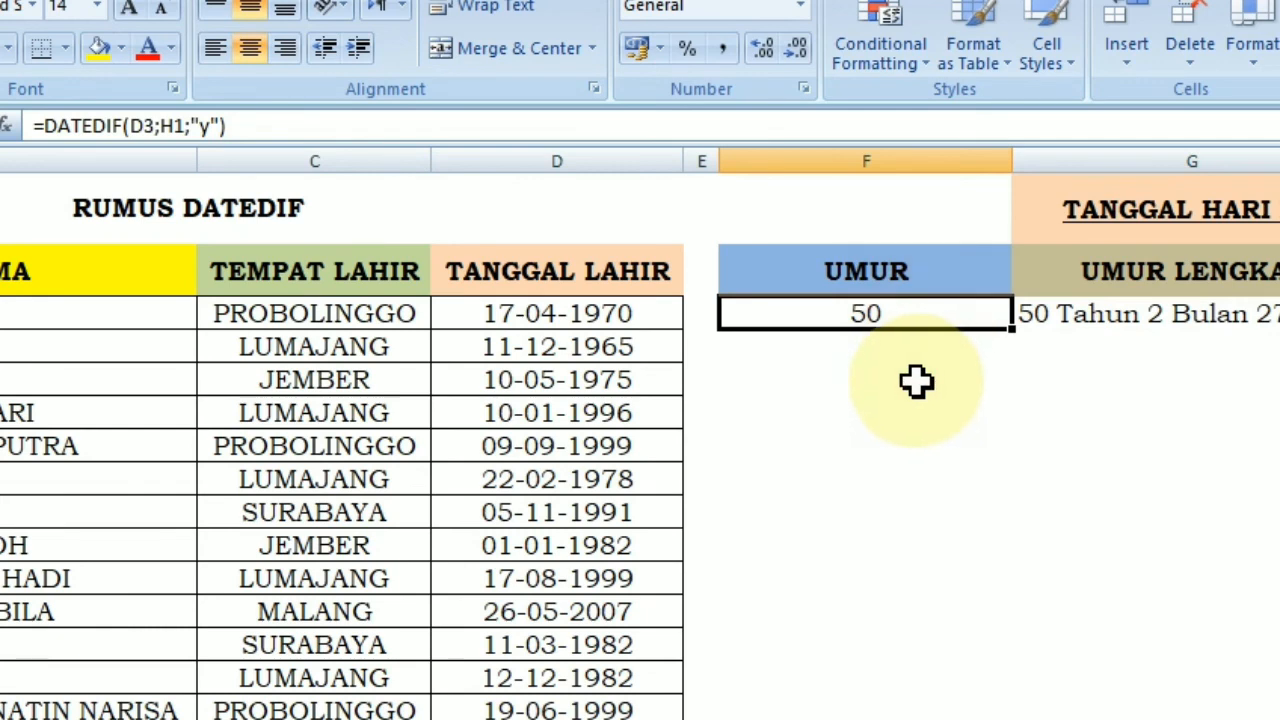
{"action": "left_click", "coordinate": [236, 126]}
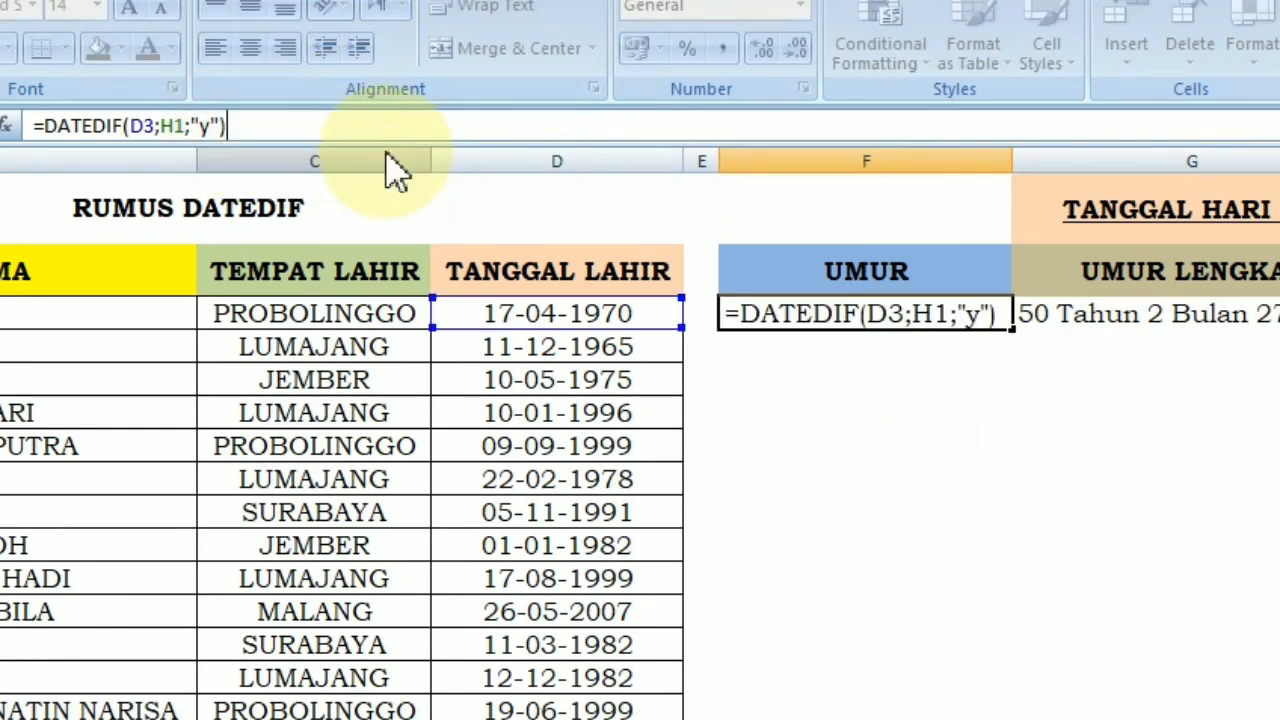
{"action": "type", "text": "&"}
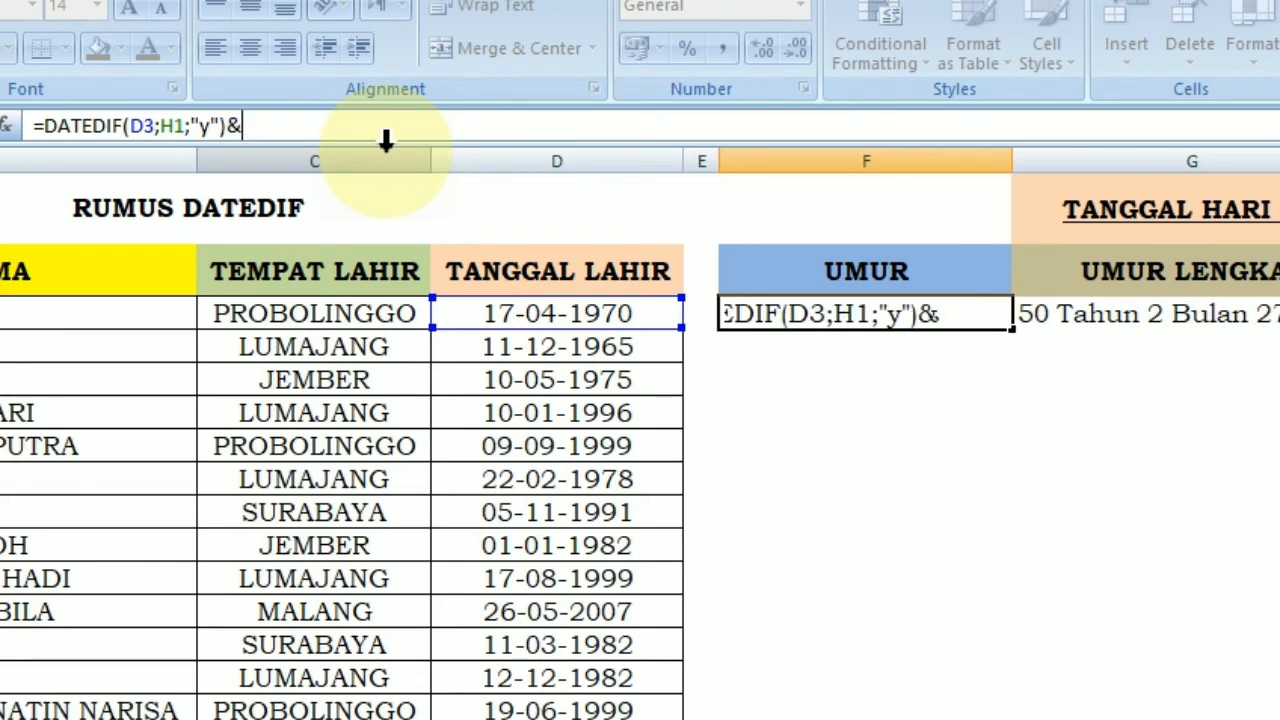
{"action": "type", "text": "\" Tahun"}
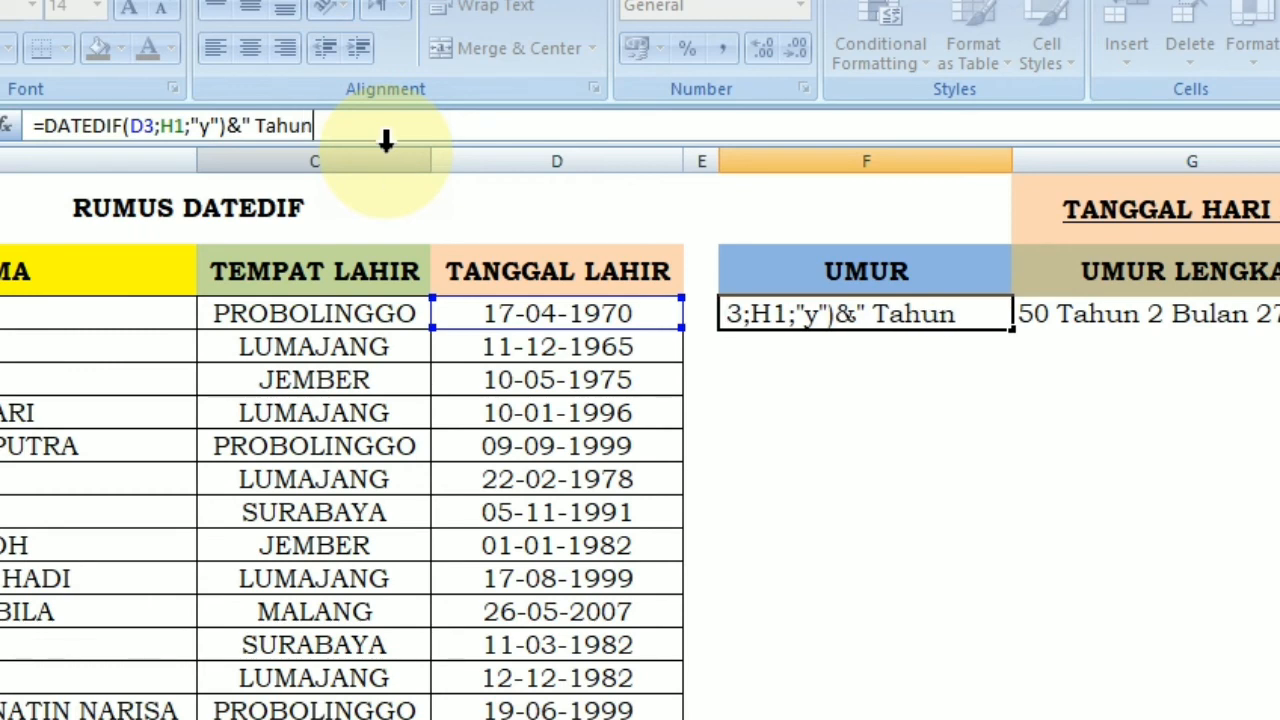
{"action": "type", "text": "\""}
{"action": "key", "text": "Return"}
{"action": "key", "text": "Up"}
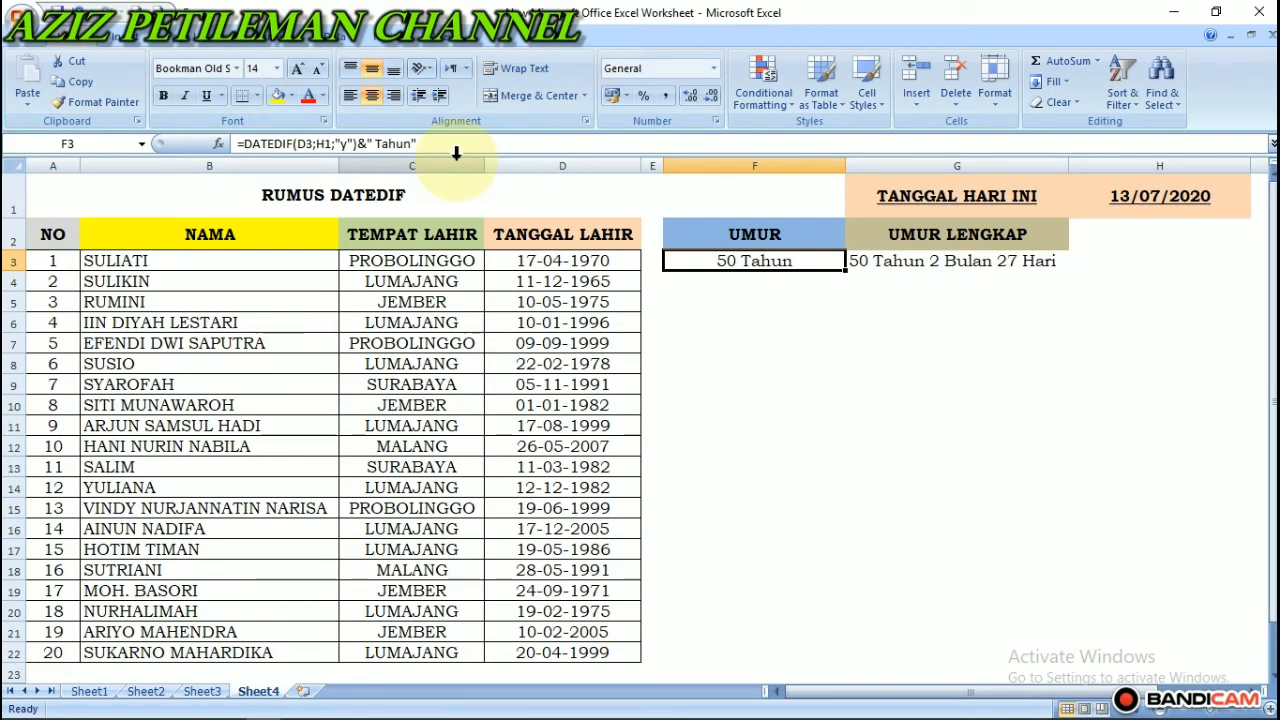
{"action": "left_click", "coordinate": [1120, 196]}
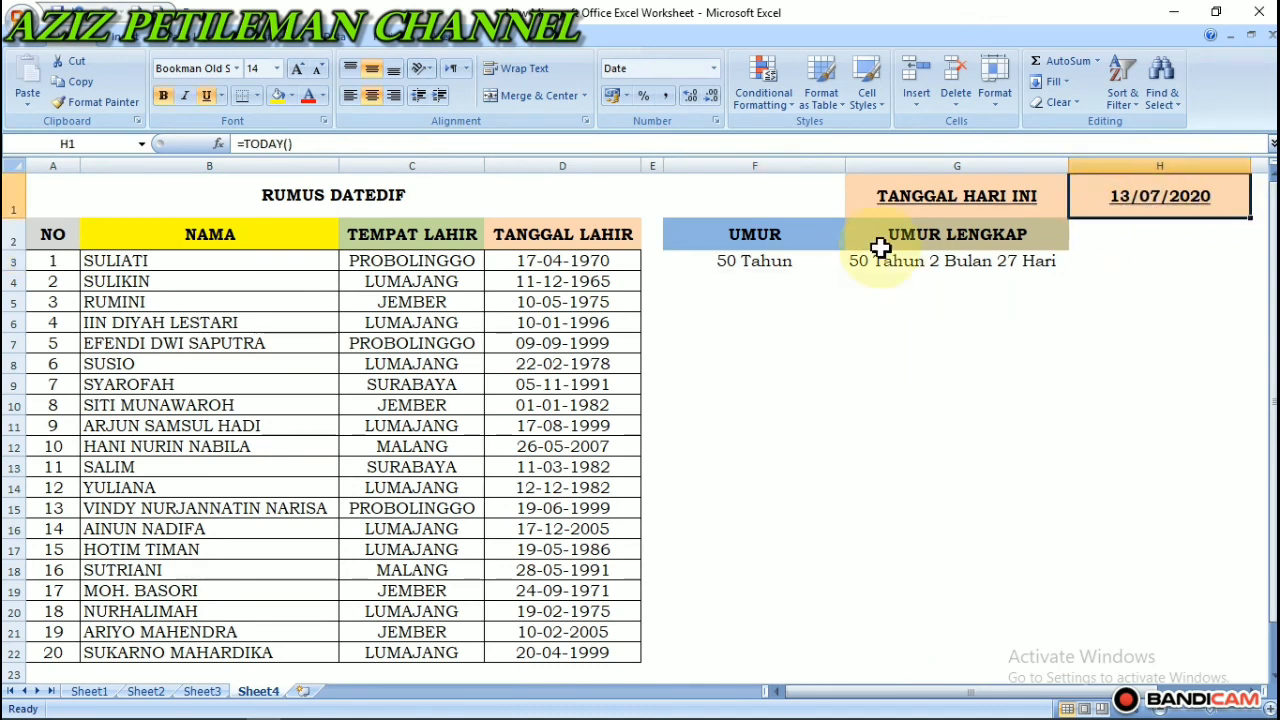
{"action": "left_click", "coordinate": [797, 266]}
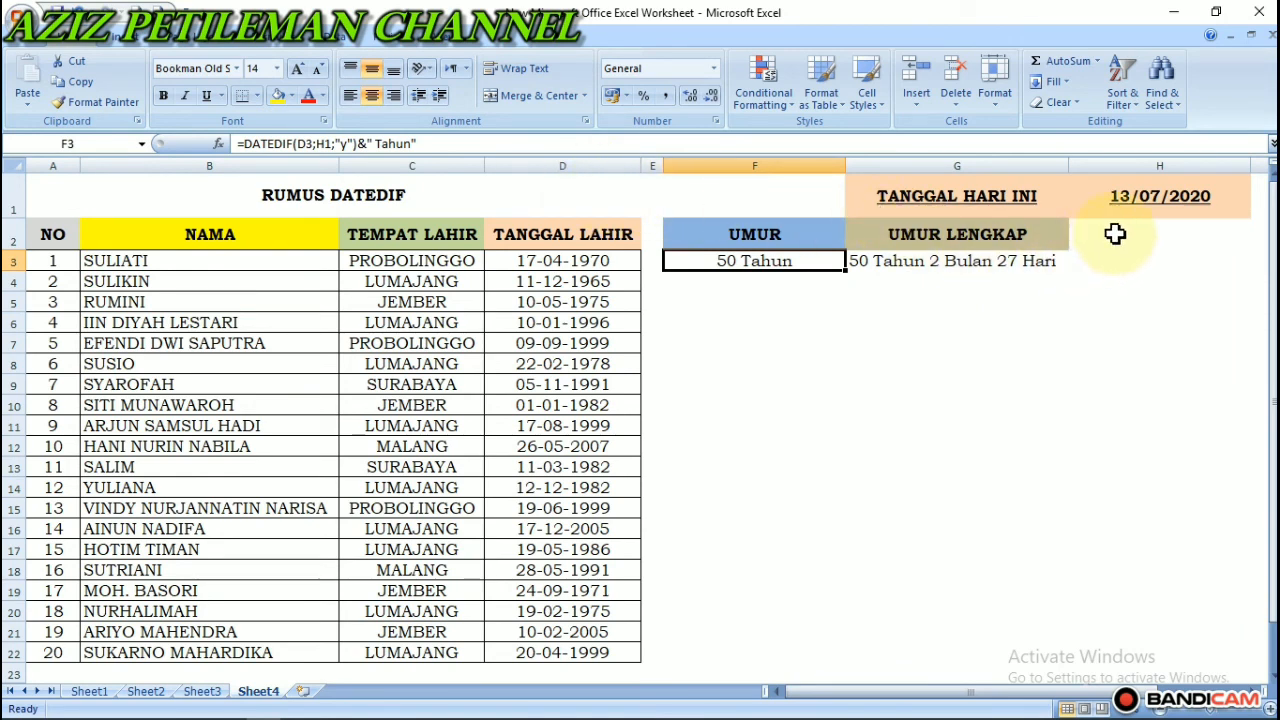
- Make the H1 reference in the F3 age formula absolute, giving =DATEDIF(D3;$H$1;"y")&" Tahun"
{"action": "left_click", "coordinate": [328, 143]}
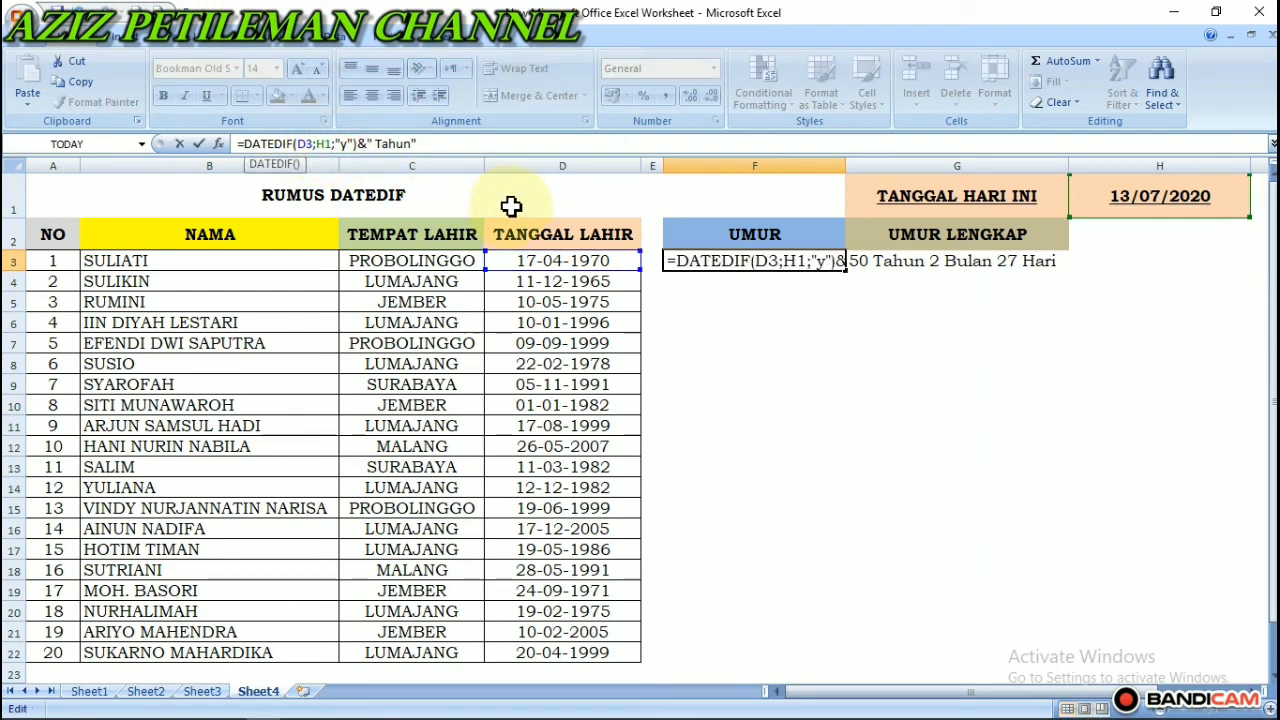
{"action": "key", "text": "F4"}
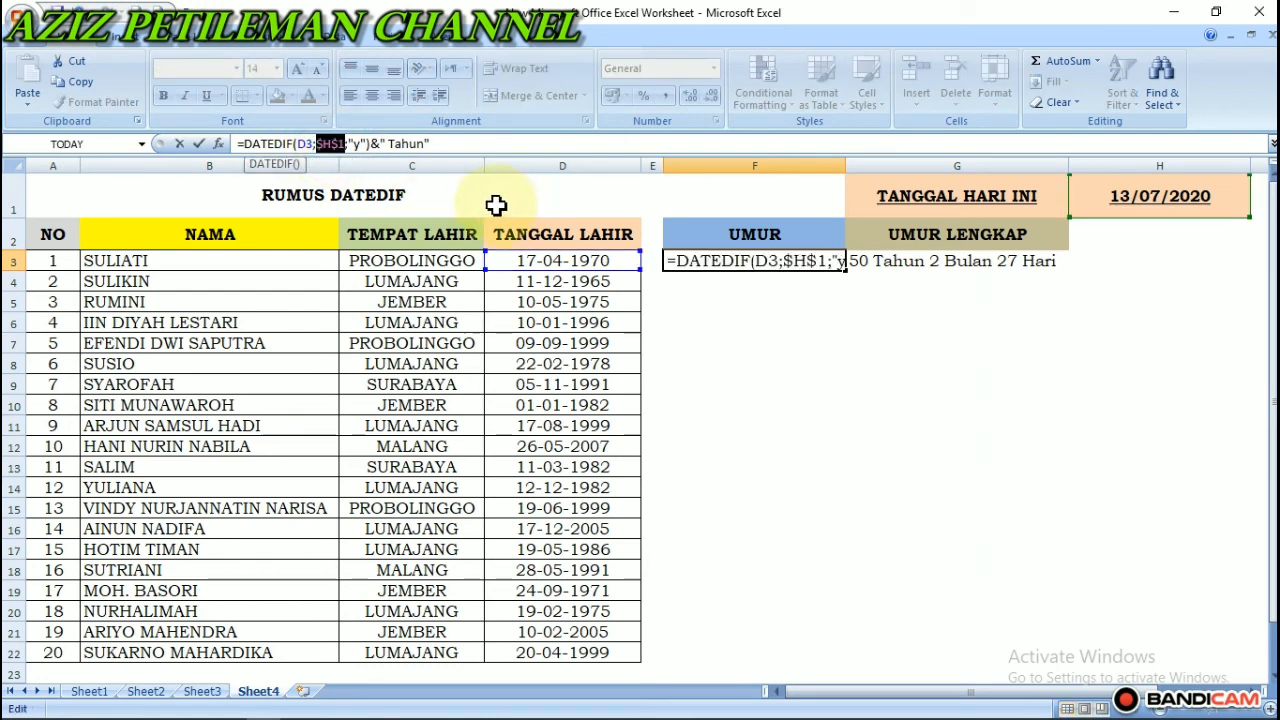
{"action": "left_click", "coordinate": [464, 142]}
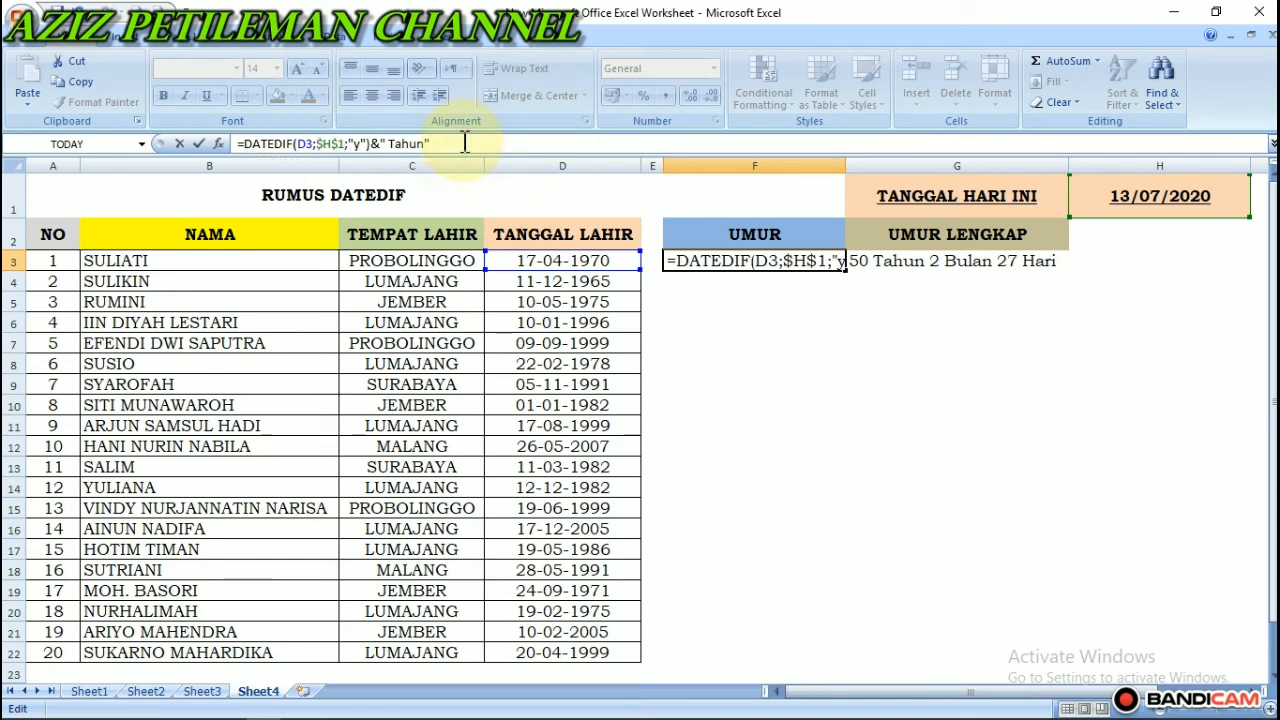
{"action": "key", "text": "ctrl+Return"}
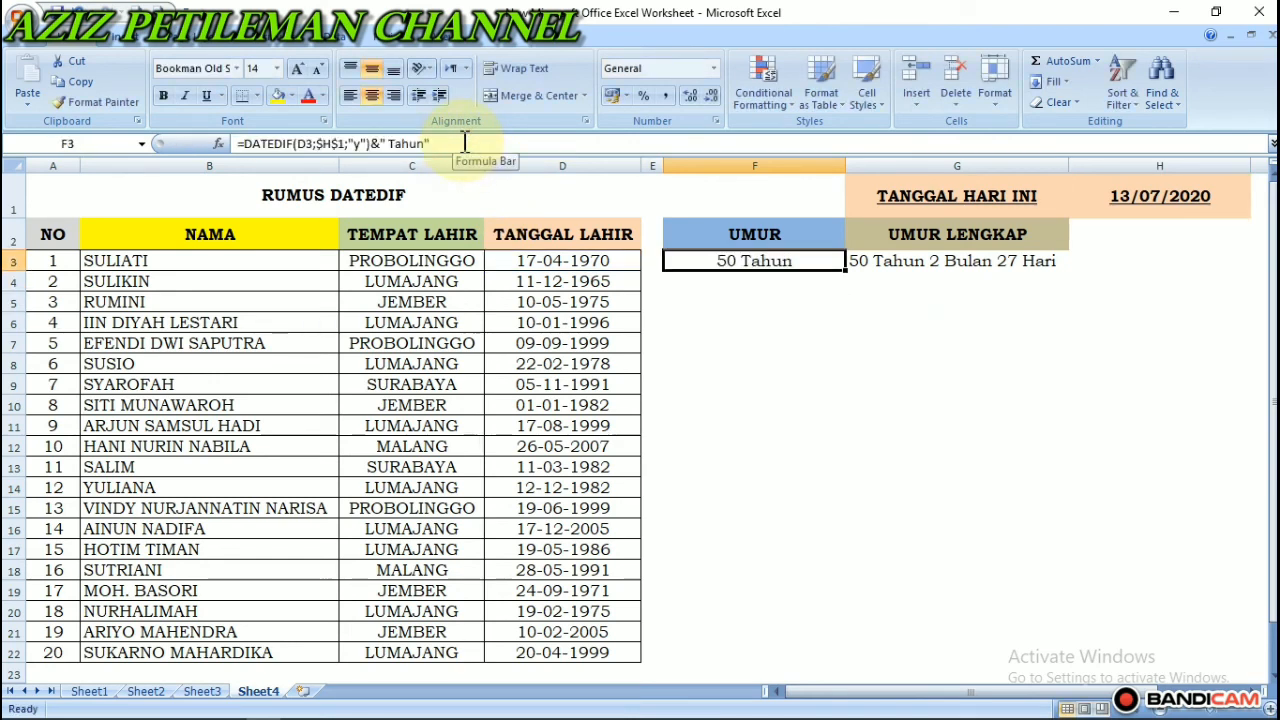
- Copy the UMUR formula from F3 into F4:F22 to fill the age for the remaining people
{"action": "key", "text": "ctrl+c"}
{"action": "key", "text": "Down"}
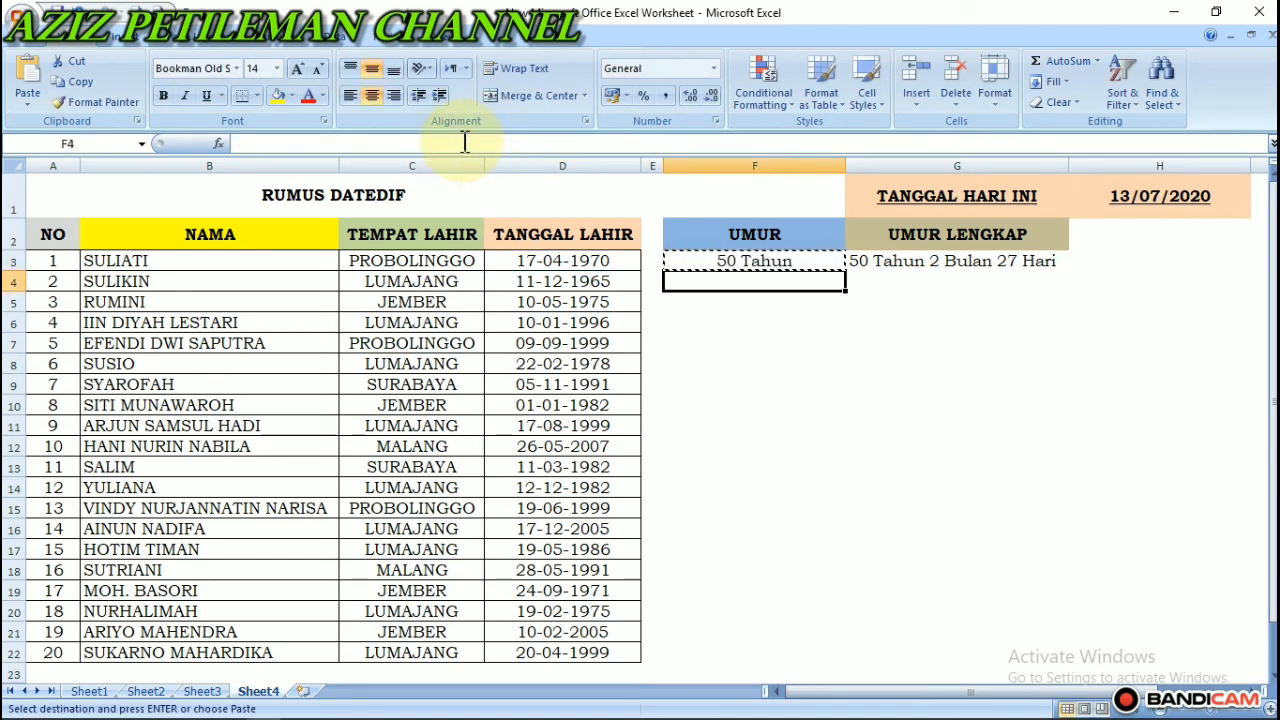
{"action": "key", "text": "shift+Down"}
{"action": "key", "text": "shift+Down"}
{"action": "key", "text": "shift+Down"}
{"action": "key", "text": "shift+Down"}
{"action": "key", "text": "shift+Down"}
{"action": "key", "text": "shift+Down"}
{"action": "key", "text": "shift+Down"}
{"action": "key", "text": "shift+Down"}
{"action": "key", "text": "shift+Down"}
{"action": "key", "text": "shift+Down"}
{"action": "key", "text": "shift+Down"}
{"action": "key", "text": "shift+Down"}
{"action": "key", "text": "shift+Down"}
{"action": "key", "text": "shift+Down"}
{"action": "key", "text": "shift+Down"}
{"action": "key", "text": "shift+Down"}
{"action": "key", "text": "shift+Down"}
{"action": "key", "text": "shift+Down"}
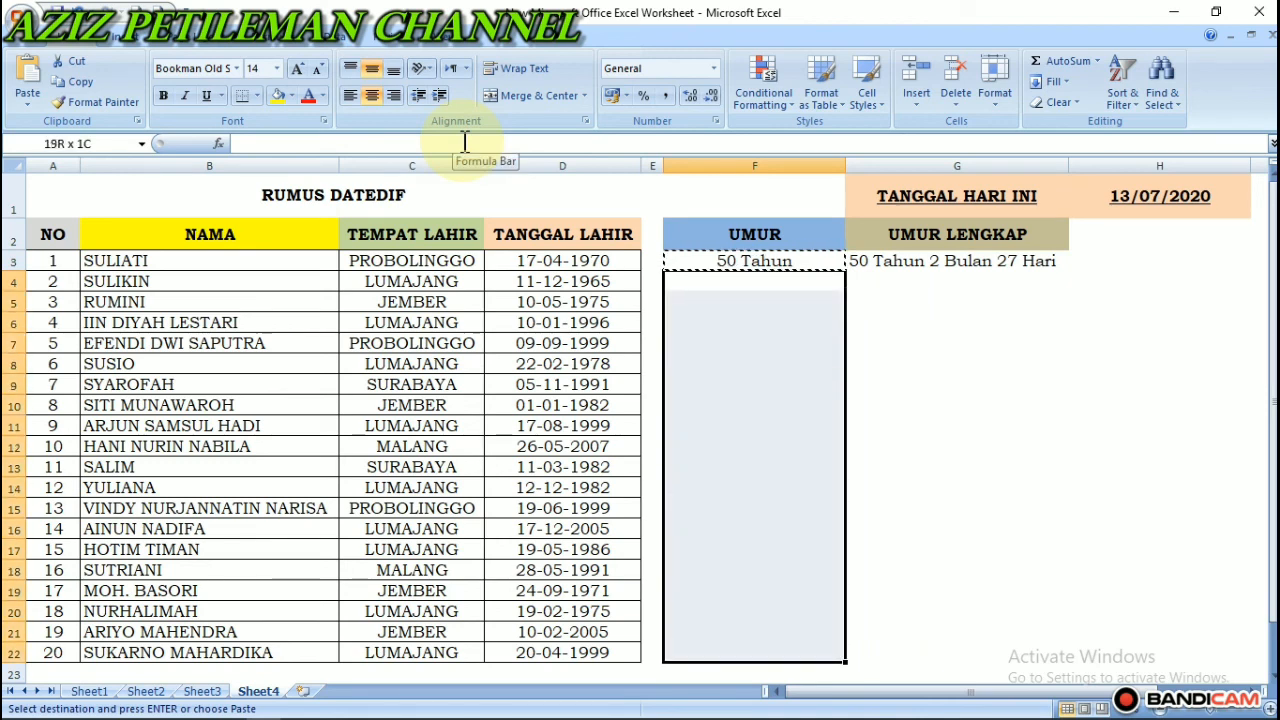
{"action": "key", "text": "shift+Down"}
{"action": "key", "text": "shift+Up"}
{"action": "key", "text": "Return"}
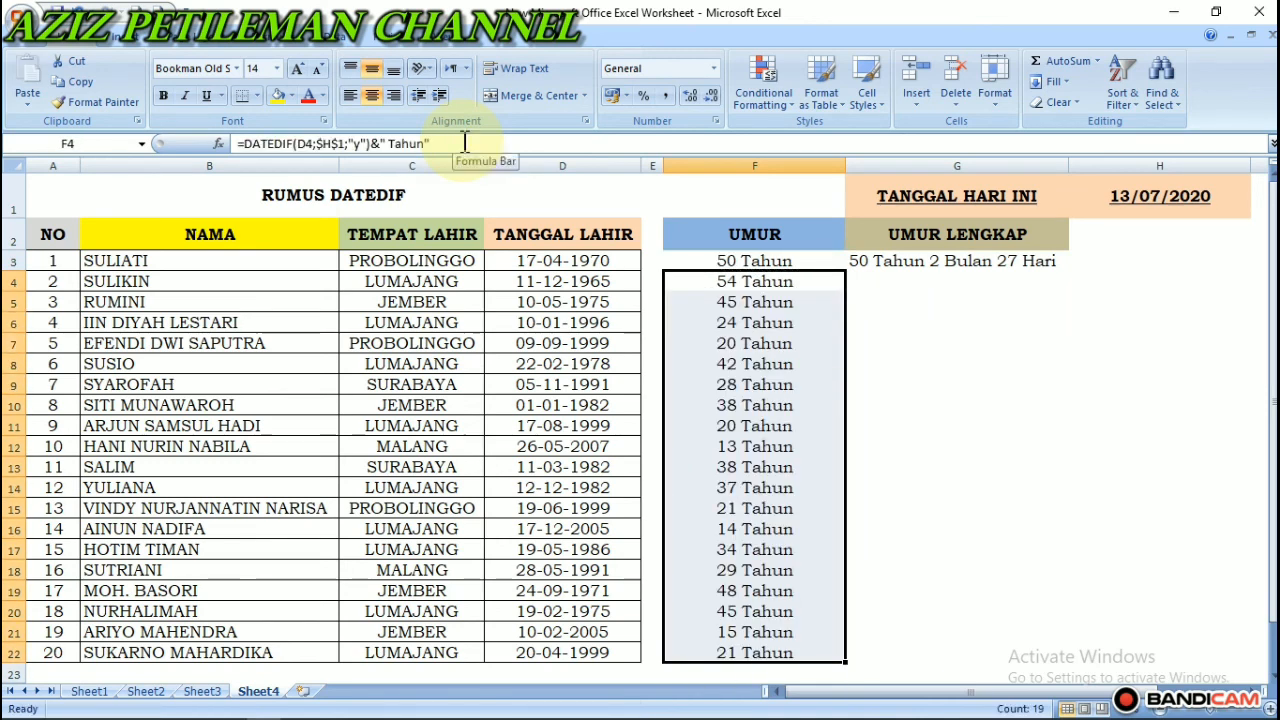
- Change H1 to the absolute reference $H$1 in the "y" part of the UMUR LENGKAP formula in G3
{"action": "key", "text": "Down"}
{"action": "key", "text": "Right"}
{"action": "key", "text": "Right"}
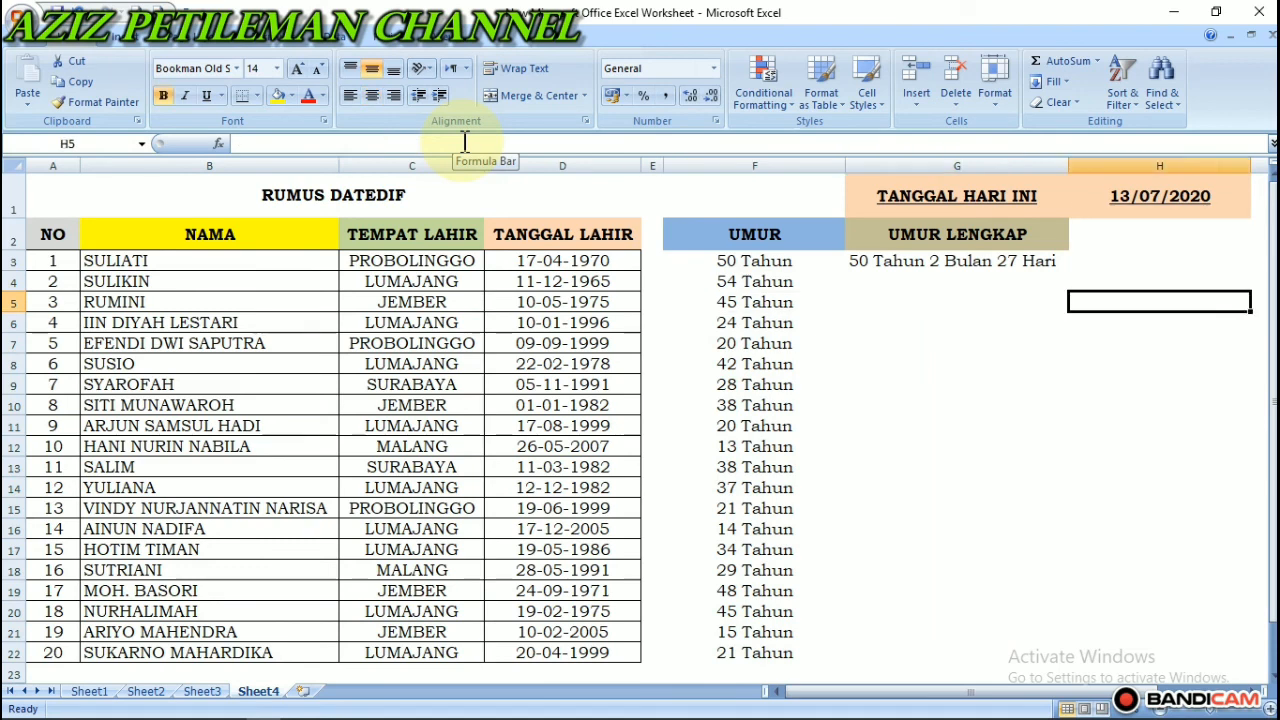
{"action": "key", "text": "Left"}
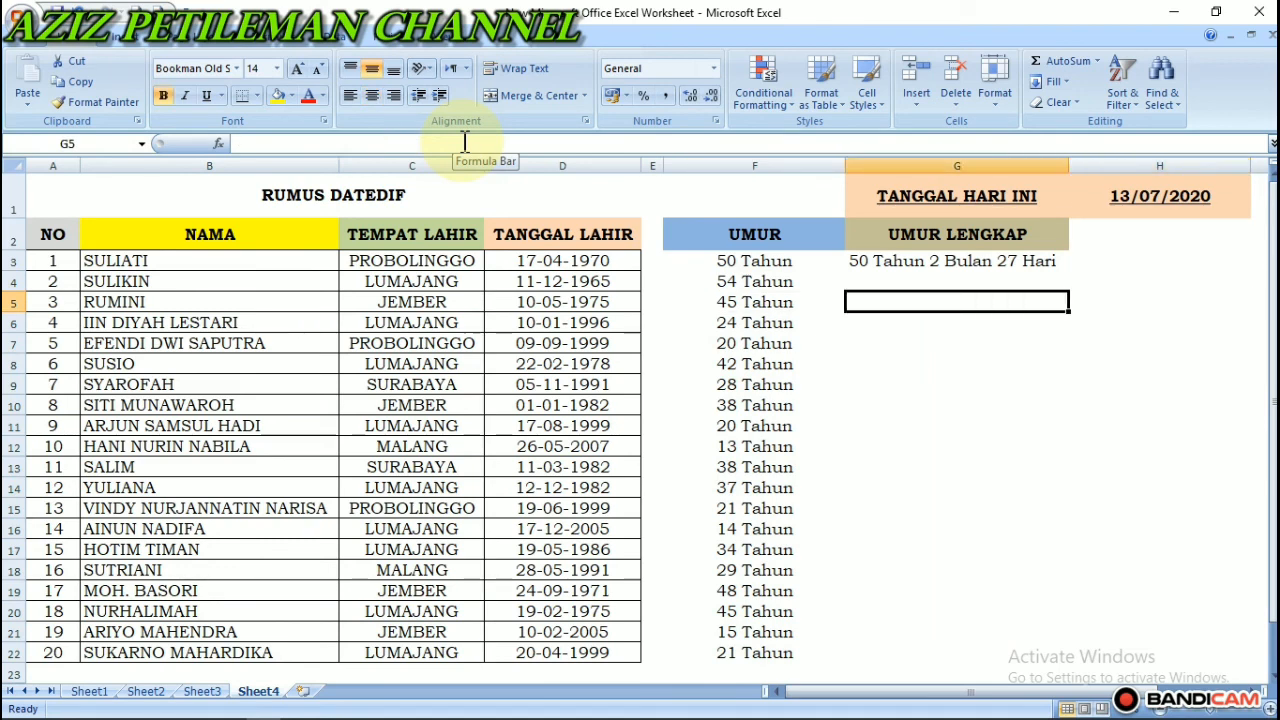
{"action": "key", "text": "Up"}
{"action": "key", "text": "Up"}
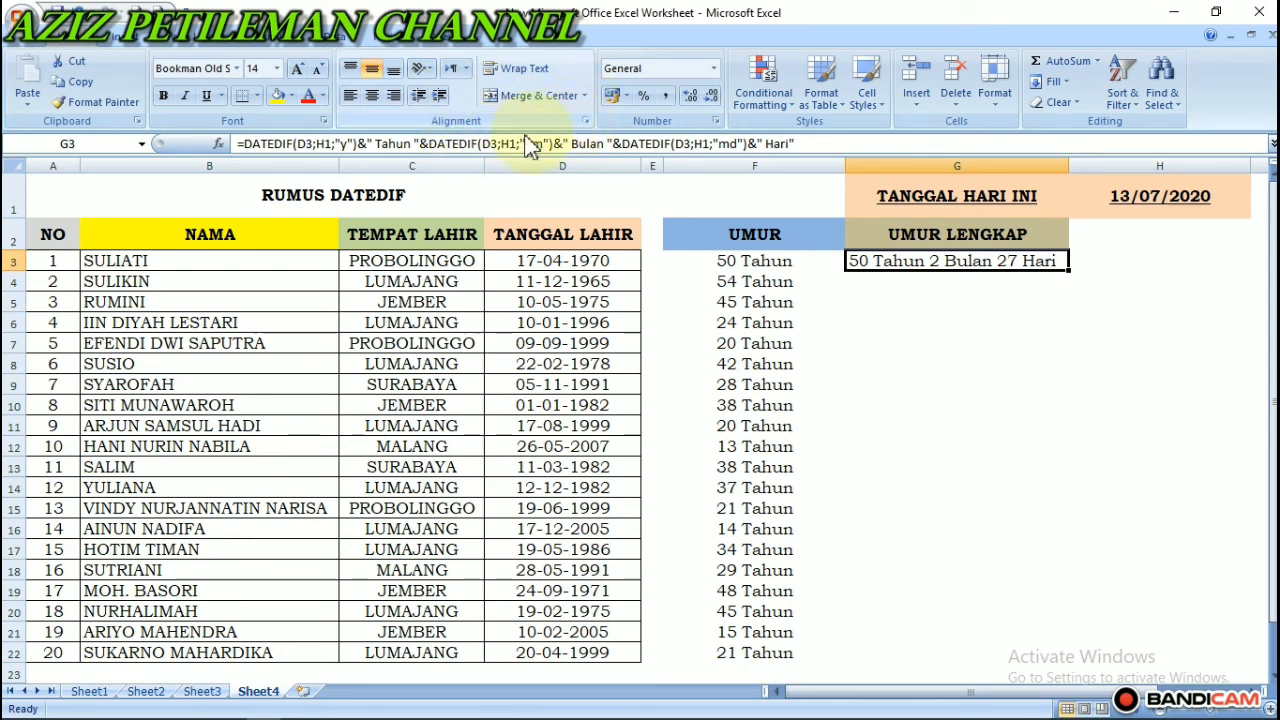
{"action": "left_click", "coordinate": [287, 143]}
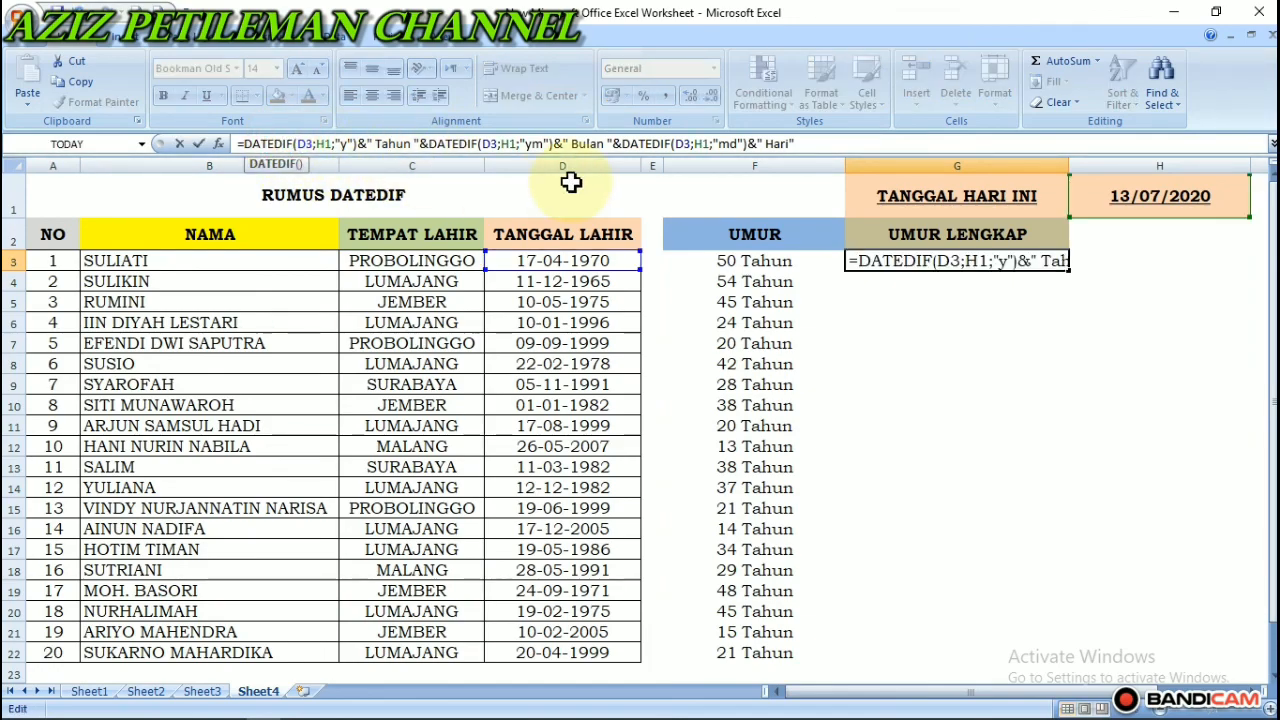
{"action": "key", "text": "Left"}
{"action": "key", "text": "Left"}
{"action": "key", "text": "Left"}
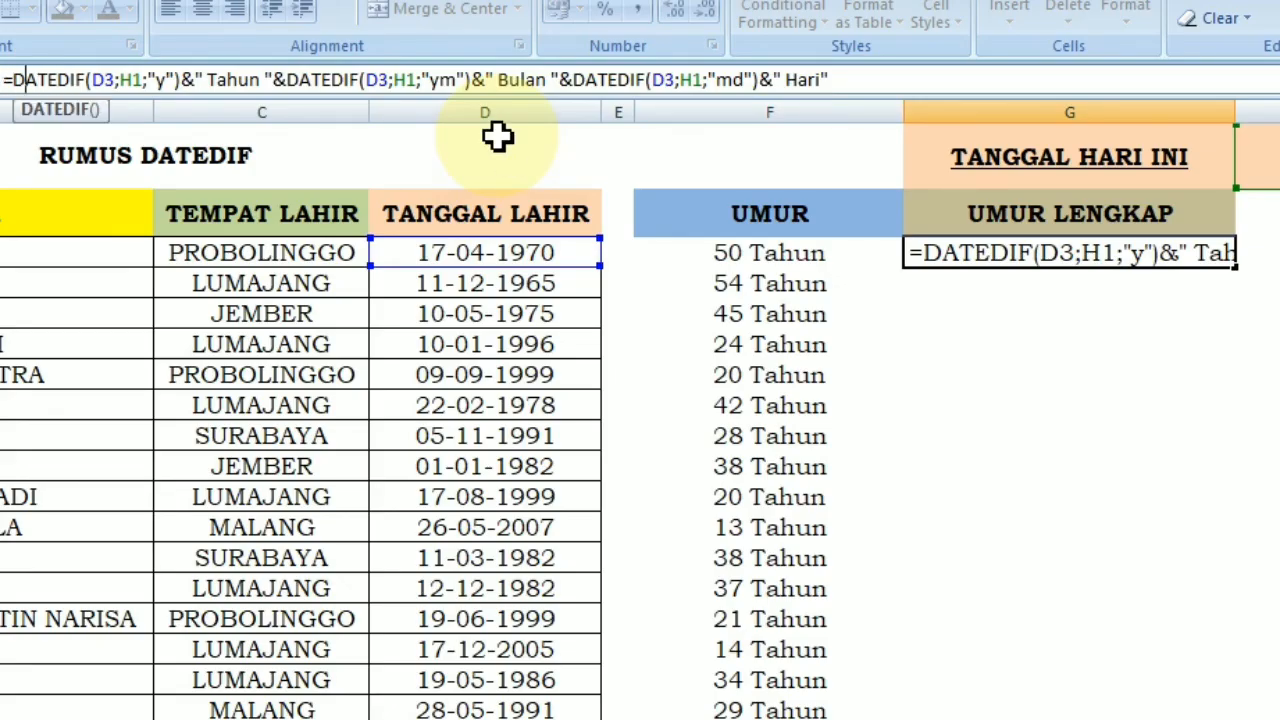
{"action": "key", "text": "Right"}
{"action": "key", "text": "Right"}
{"action": "key", "text": "Right"}
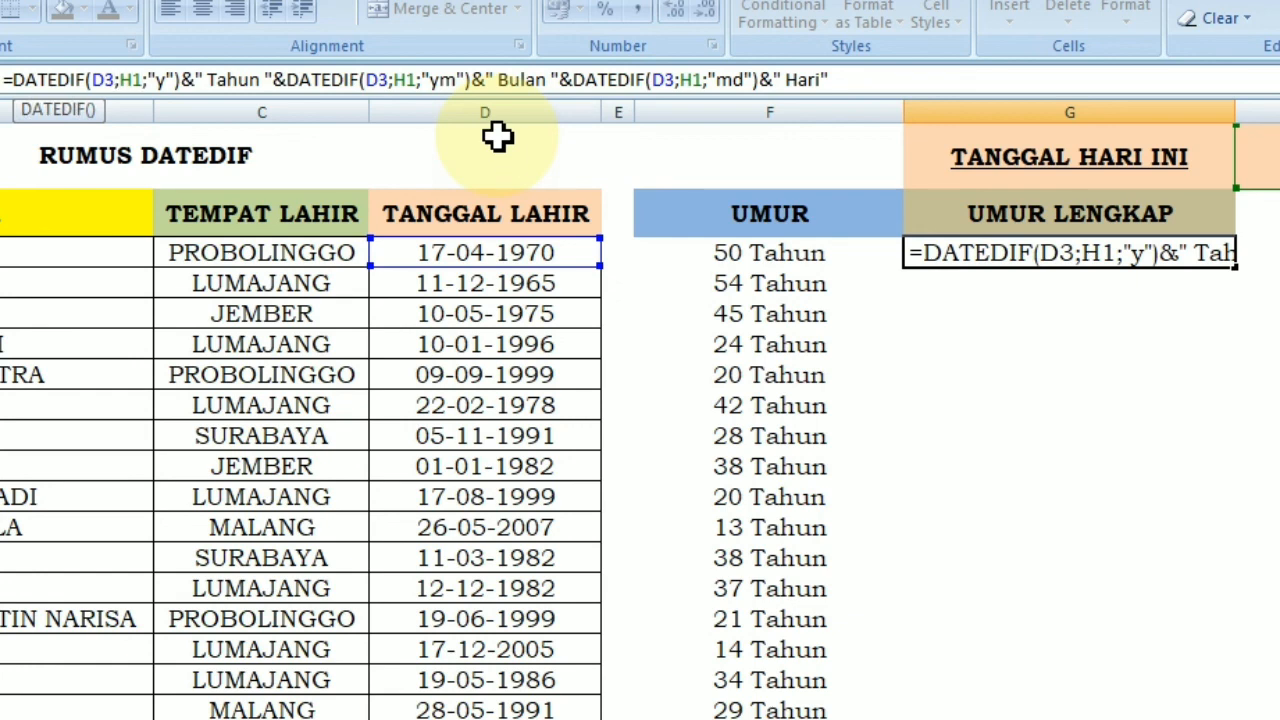
{"action": "key", "text": "F4"}
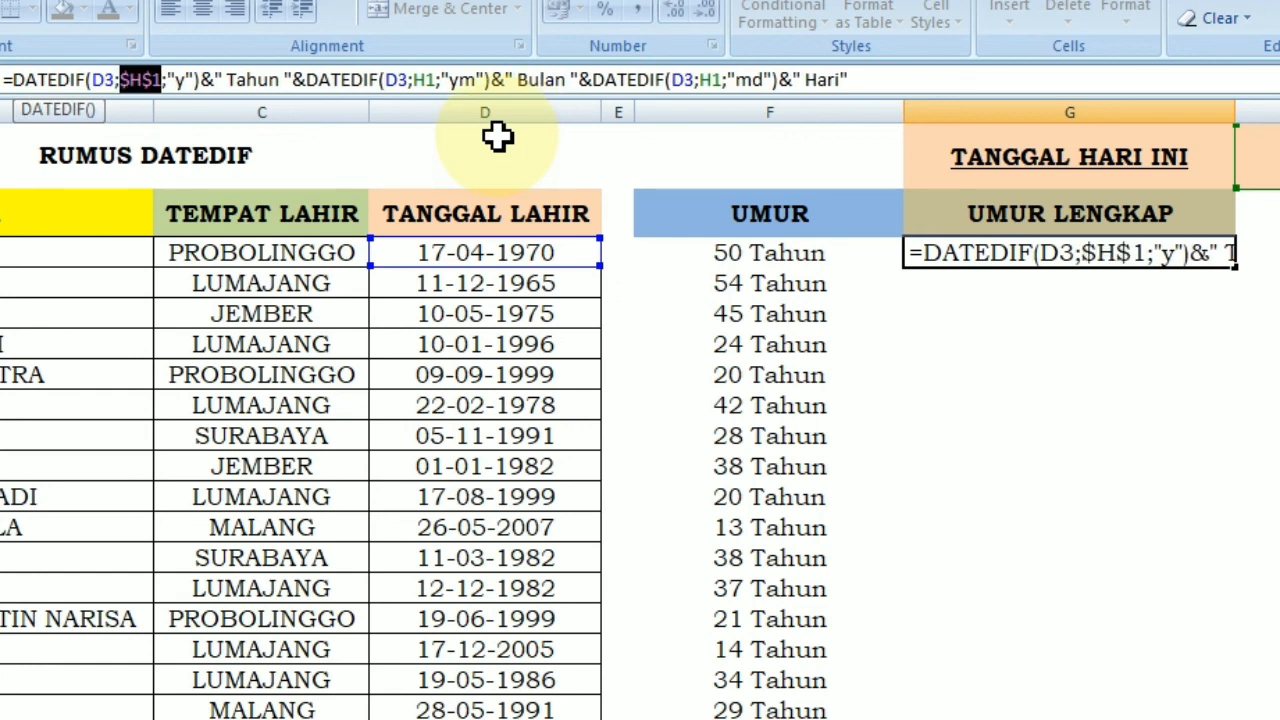
- Change H1 to $H$1 in the "ym" months part of the G3 formula
{"action": "key", "text": "Right"}
{"action": "key", "text": "Right"}
{"action": "key", "text": "Right"}
{"action": "key", "text": "Right"}
{"action": "key", "text": "Right"}
{"action": "key", "text": "Right"}
{"action": "key", "text": "Right"}
{"action": "key", "text": "Right"}
{"action": "key", "text": "Right"}
{"action": "key", "text": "Right"}
{"action": "key", "text": "Right"}
{"action": "key", "text": "Right"}
{"action": "key", "text": "Right"}
{"action": "key", "text": "Right"}
{"action": "key", "text": "Right"}
{"action": "key", "text": "Right"}
{"action": "key", "text": "Right"}
{"action": "key", "text": "Right"}
{"action": "key", "text": "Right"}
{"action": "key", "text": "Right"}
{"action": "key", "text": "Right"}
{"action": "key", "text": "Right"}
{"action": "key", "text": "Right"}
{"action": "key", "text": "Right"}
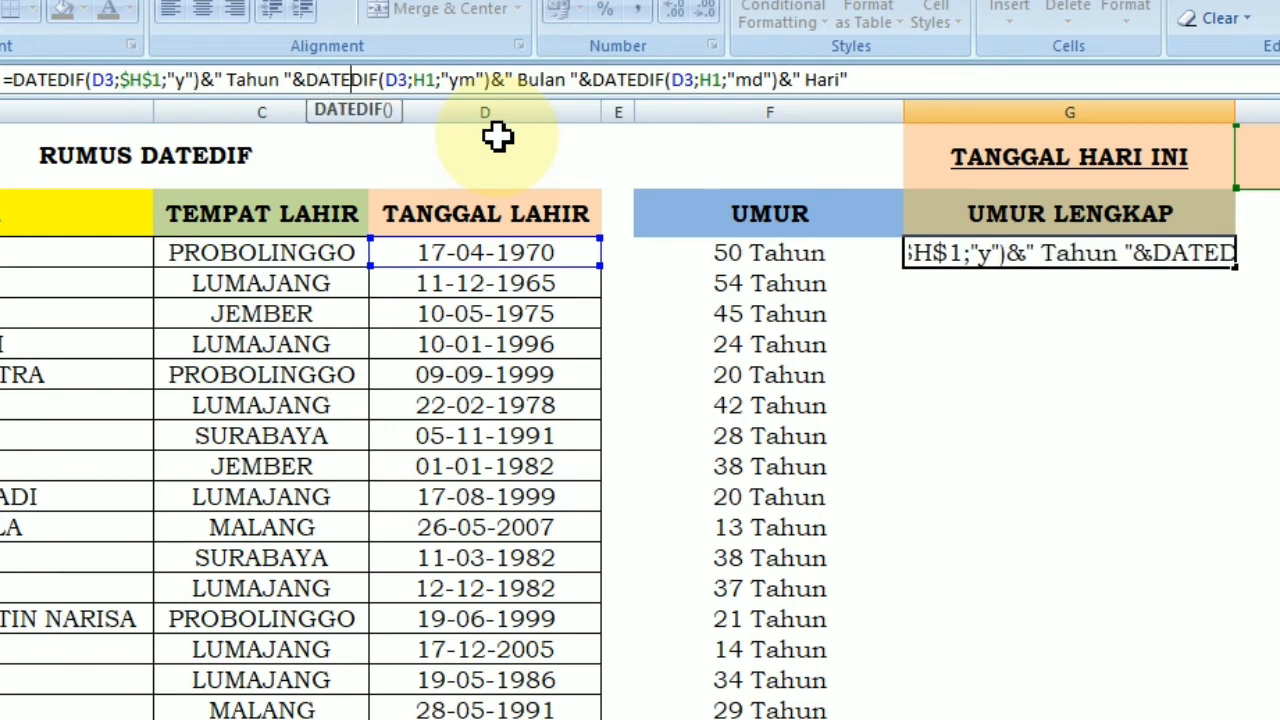
{"action": "key", "text": "Right"}
{"action": "key", "text": "Right"}
{"action": "key", "text": "Right"}
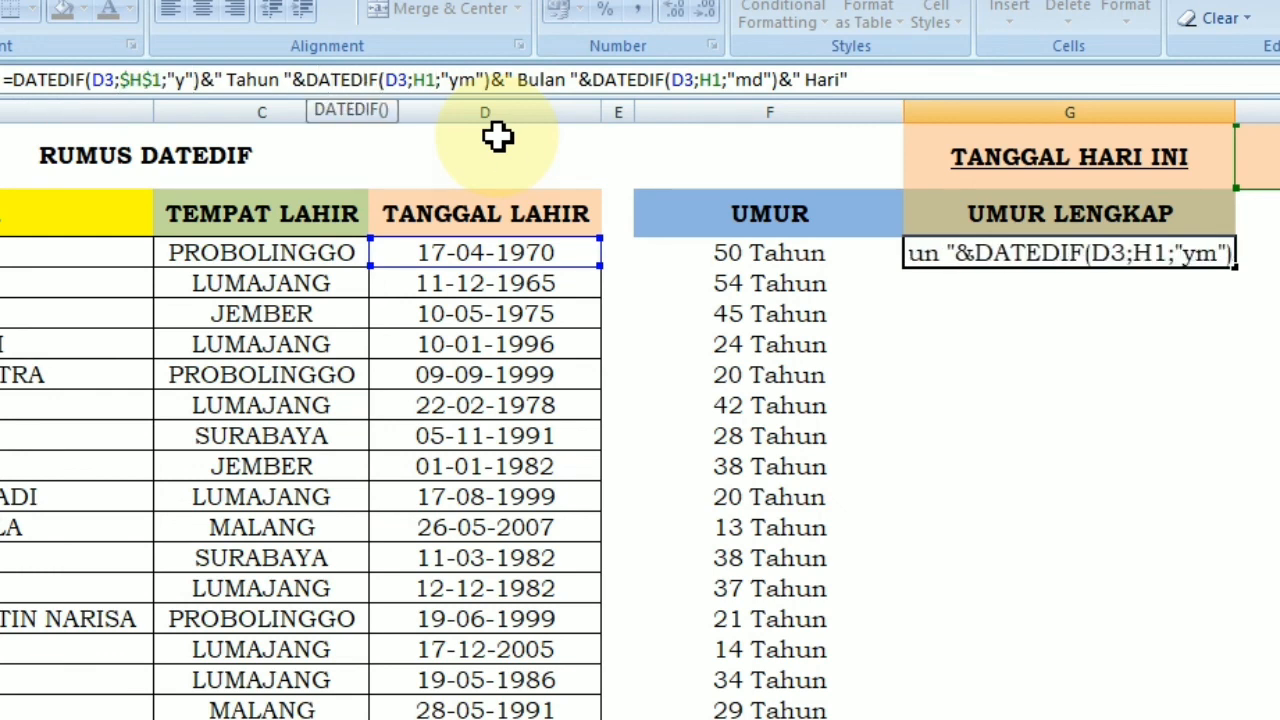
{"action": "key", "text": "F4"}
- Change H1 to $H$1 in the "md" days part of the G3 formula and commit the edited formula
{"action": "key", "text": "Right"}
{"action": "key", "text": "Right"}
{"action": "key", "text": "Right"}
{"action": "key", "text": "Right"}
{"action": "key", "text": "Right"}
{"action": "key", "text": "Right"}
{"action": "key", "text": "Right"}
{"action": "key", "text": "Right"}
{"action": "key", "text": "Right"}
{"action": "key", "text": "Right"}
{"action": "key", "text": "Right"}
{"action": "key", "text": "Right"}
{"action": "key", "text": "Right"}
{"action": "key", "text": "Right"}
{"action": "key", "text": "Right"}
{"action": "key", "text": "Right"}
{"action": "key", "text": "Right"}
{"action": "key", "text": "Right"}
{"action": "key", "text": "Right"}
{"action": "key", "text": "Right"}
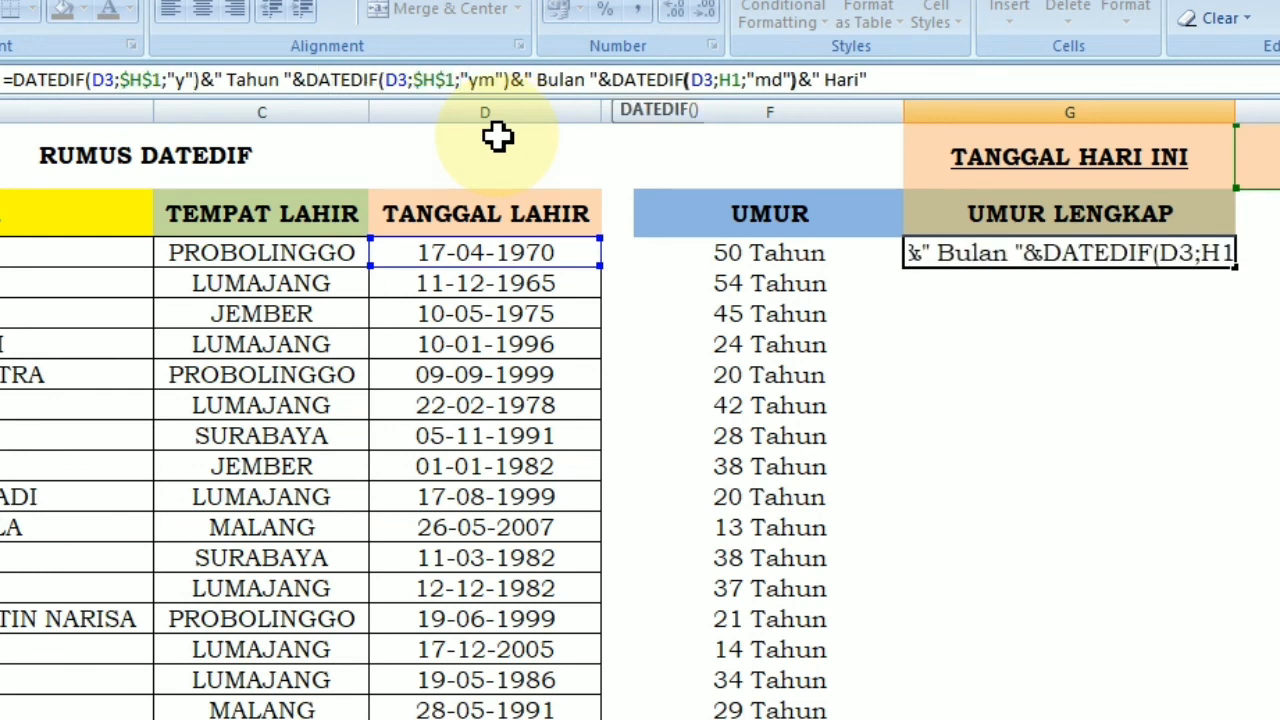
{"action": "key", "text": "Right"}
{"action": "key", "text": "Right"}
{"action": "key", "text": "F4"}
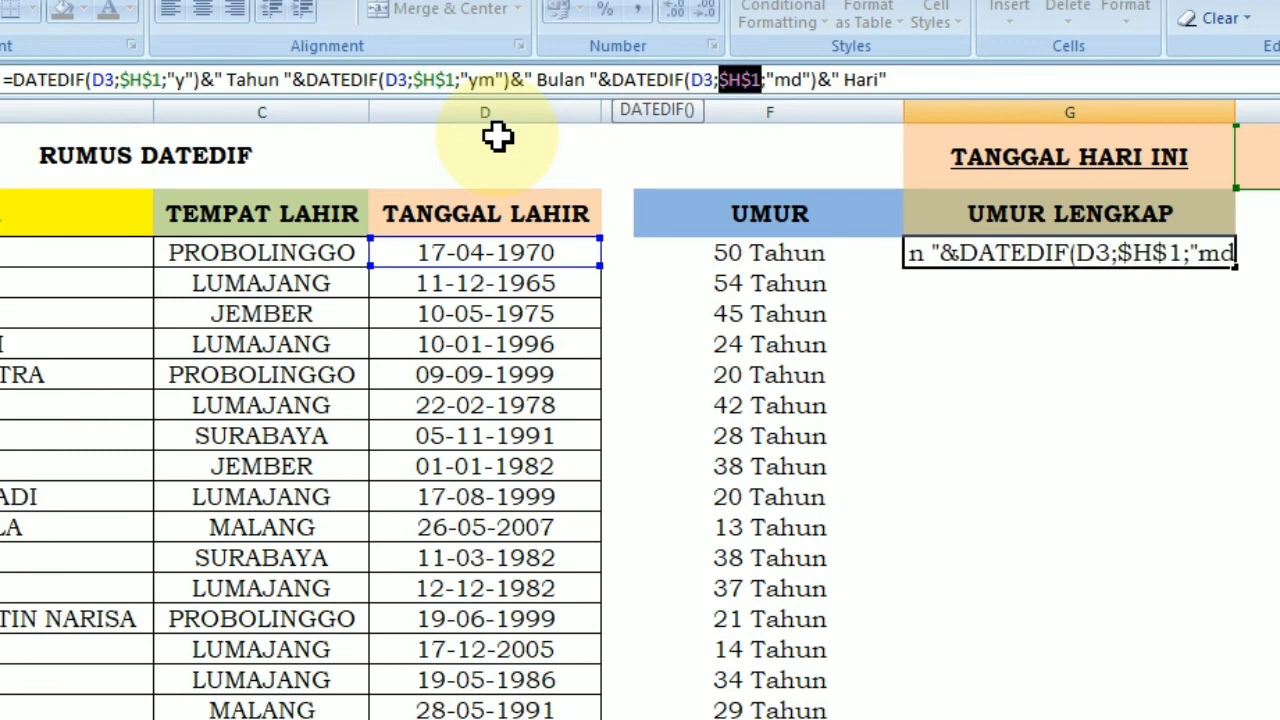
{"action": "key", "text": "Right"}
{"action": "key", "text": "Right"}
{"action": "key", "text": "Right"}
{"action": "key", "text": "Right"}
{"action": "key", "text": "Right"}
{"action": "key", "text": "Right"}
{"action": "key", "text": "End"}
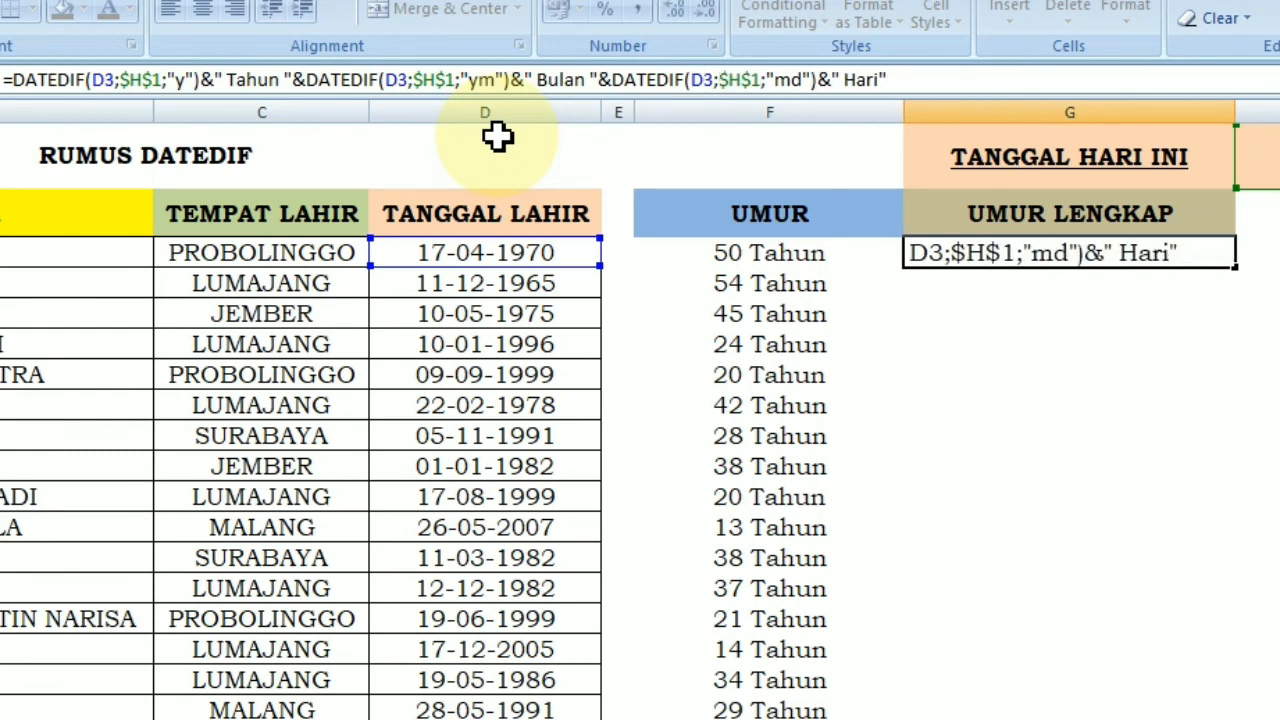
{"action": "key", "text": "Return"}
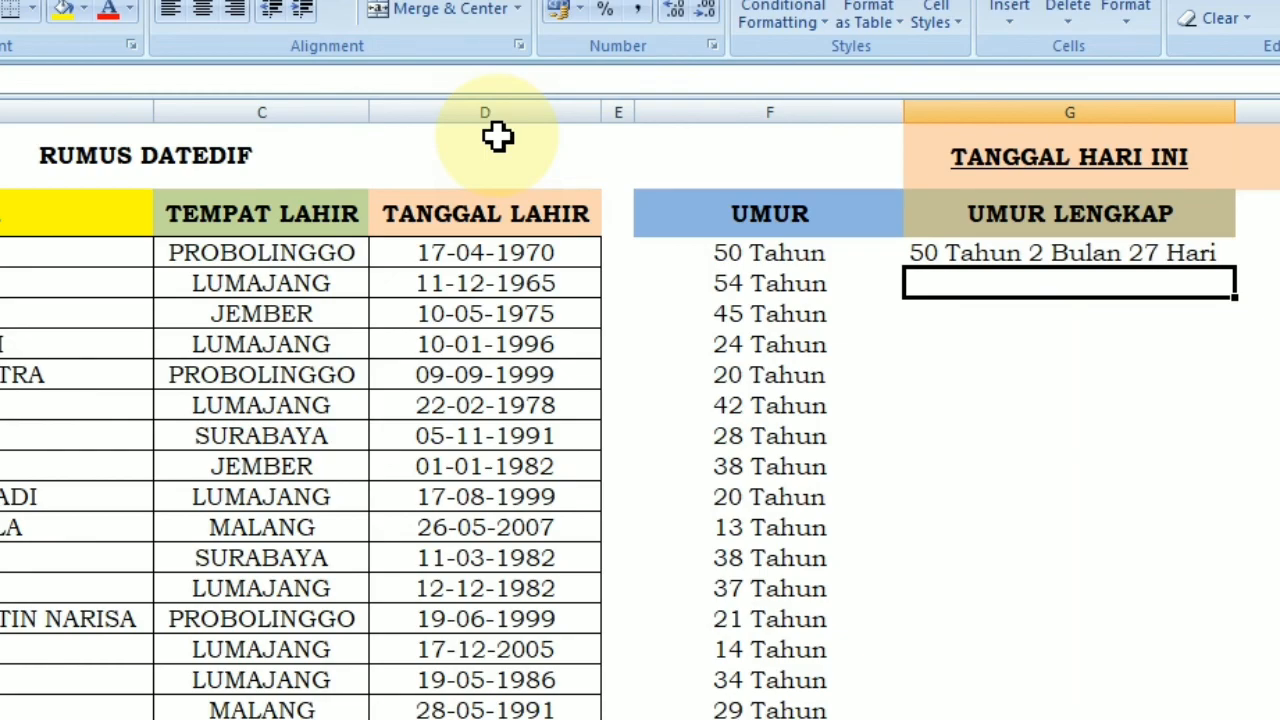
- Copy the UMUR LENGKAP formula from G3 into G4:G22 to fill the full age for every remaining person
{"action": "key", "text": "Up"}
{"action": "key", "text": "ctrl+c"}
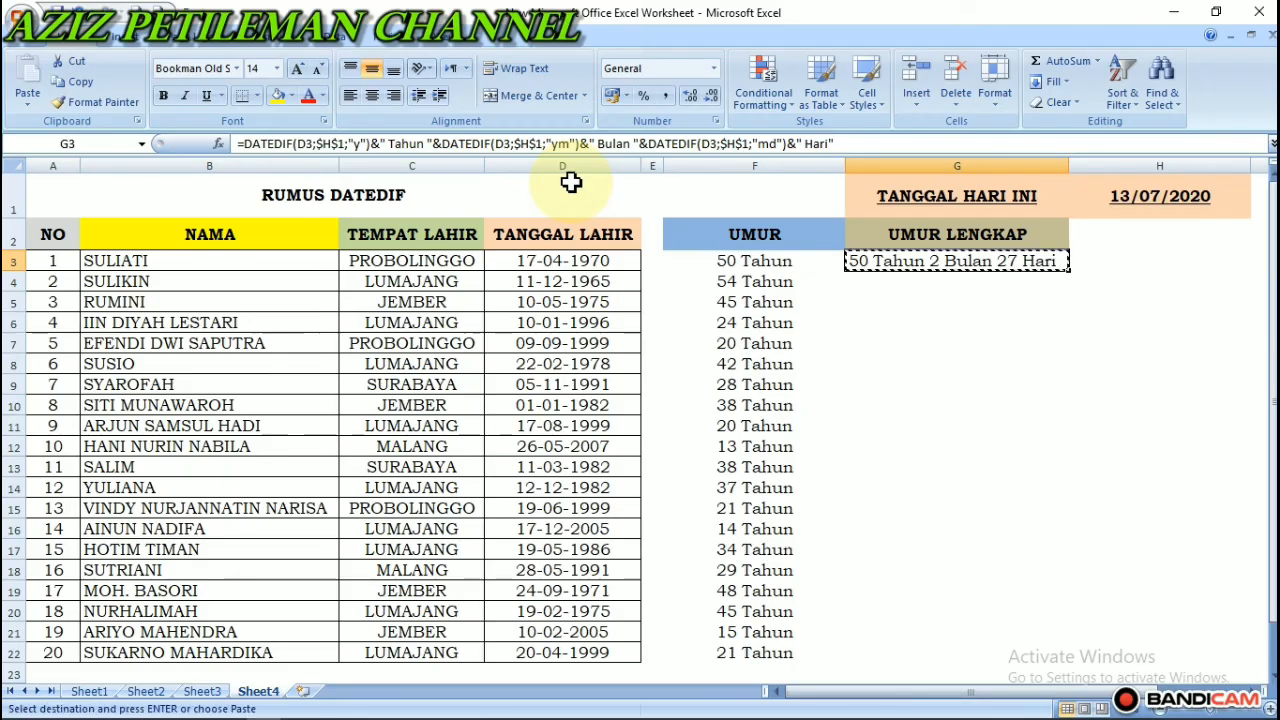
{"action": "key", "text": "Down"}
{"action": "key", "text": "shift+Down"}
{"action": "key", "text": "shift+Down"}
{"action": "key", "text": "shift+Down"}
{"action": "key", "text": "shift+Down"}
{"action": "key", "text": "shift+Down"}
{"action": "key", "text": "shift+Down"}
{"action": "key", "text": "shift+Down"}
{"action": "key", "text": "shift+Down"}
{"action": "key", "text": "shift+Down"}
{"action": "key", "text": "shift+Down"}
{"action": "key", "text": "shift+Down"}
{"action": "key", "text": "shift+Down"}
{"action": "key", "text": "shift+Down"}
{"action": "key", "text": "shift+Down"}
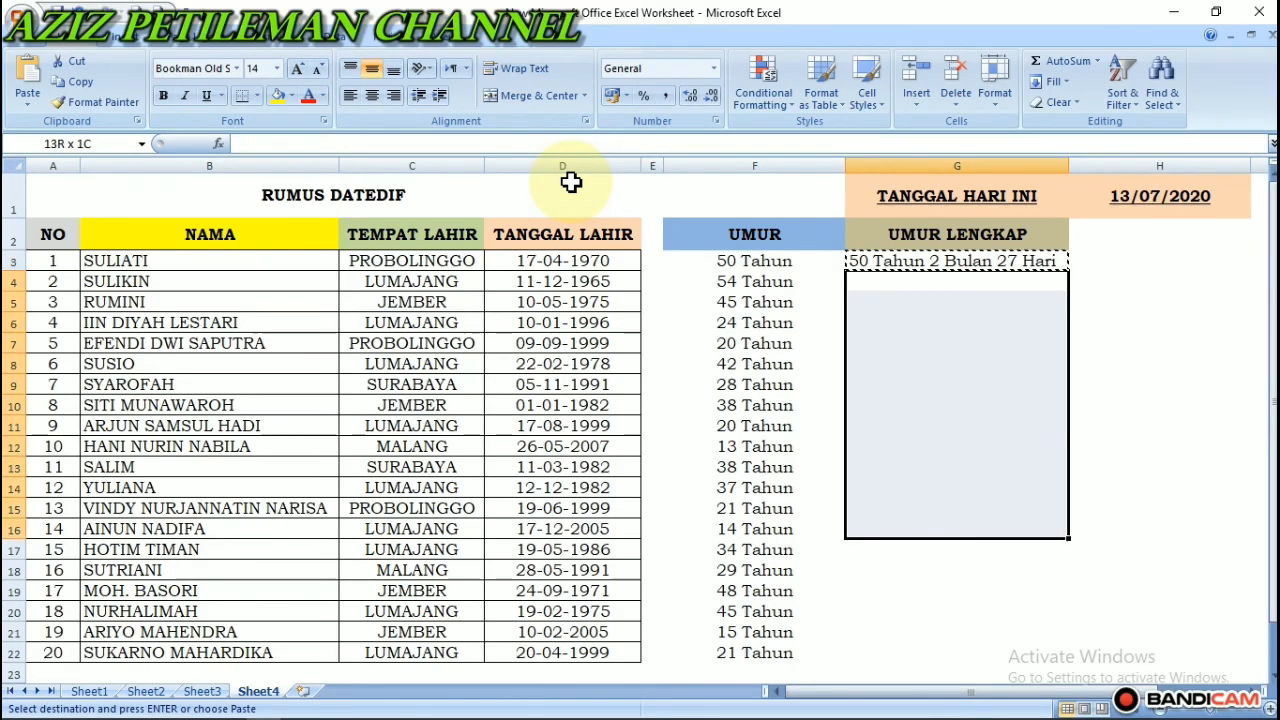
{"action": "key", "text": "shift+Down"}
{"action": "key", "text": "shift+Down"}
{"action": "key", "text": "shift+Down"}
{"action": "key", "text": "shift+Down"}
{"action": "key", "text": "Return"}
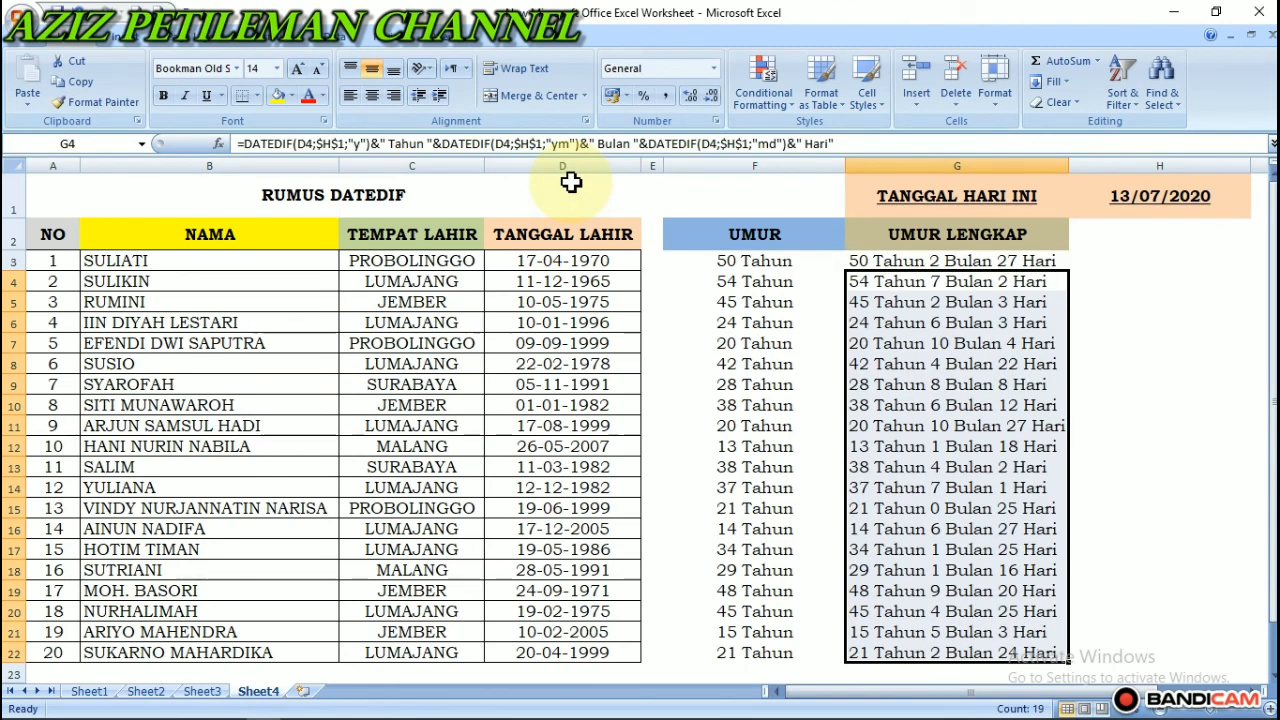
- Examine the copied UMUR LENGKAP formulas in G3 to G6, checking their birth date and $H$1 references
{"action": "key", "text": "Right"}
{"action": "key", "text": "Right"}
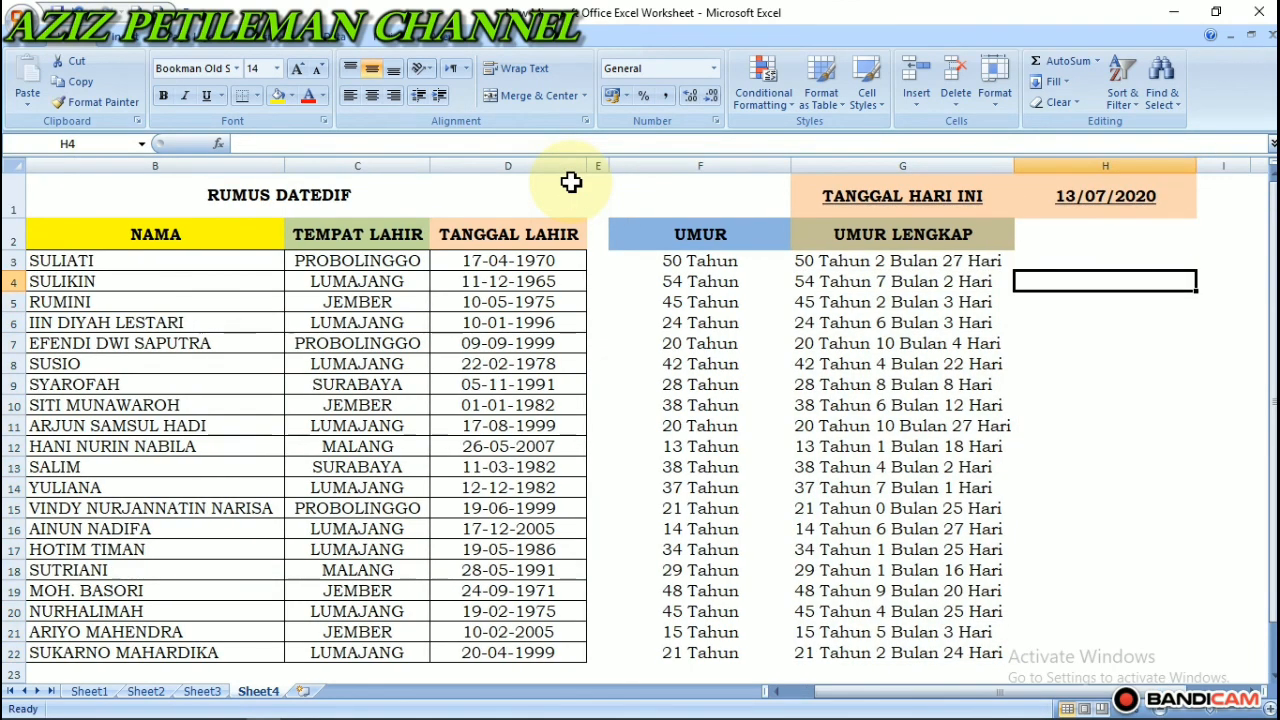
{"action": "key", "text": "Home"}
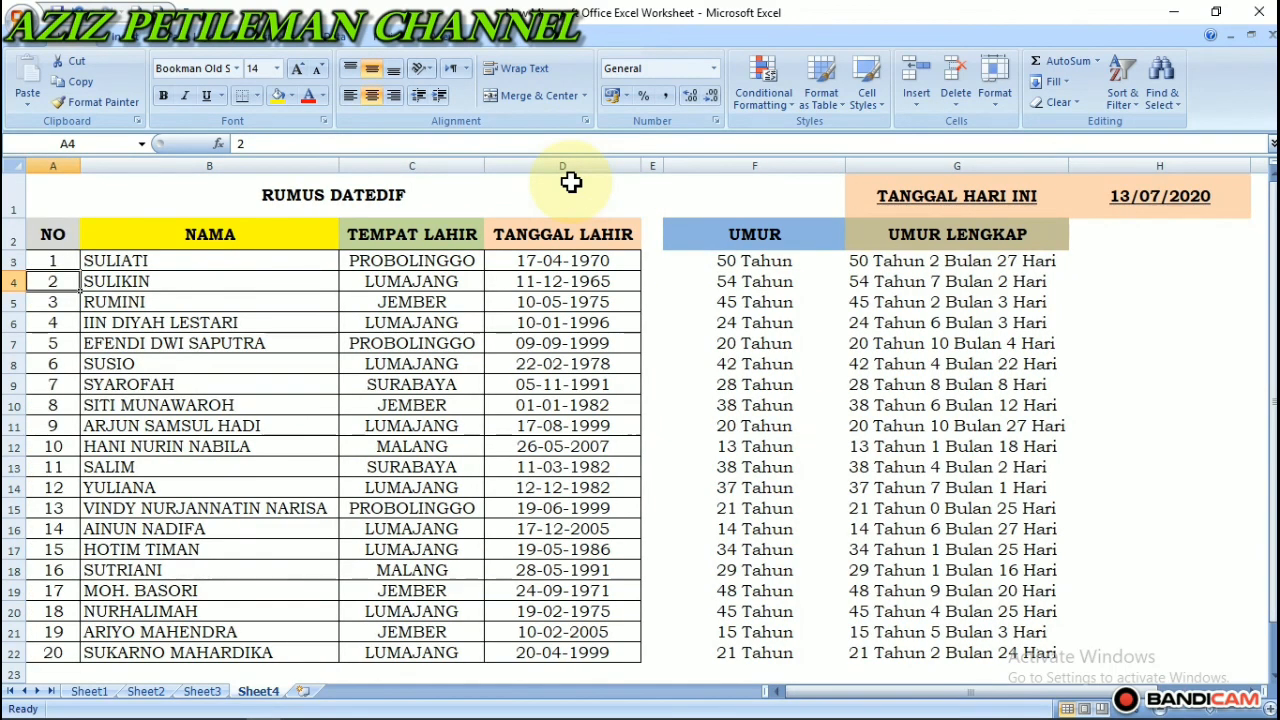
{"action": "key", "text": "Right"}
{"action": "key", "text": "Right"}
{"action": "key", "text": "Right"}
{"action": "key", "text": "Right"}
{"action": "key", "text": "Right"}
{"action": "key", "text": "Right"}
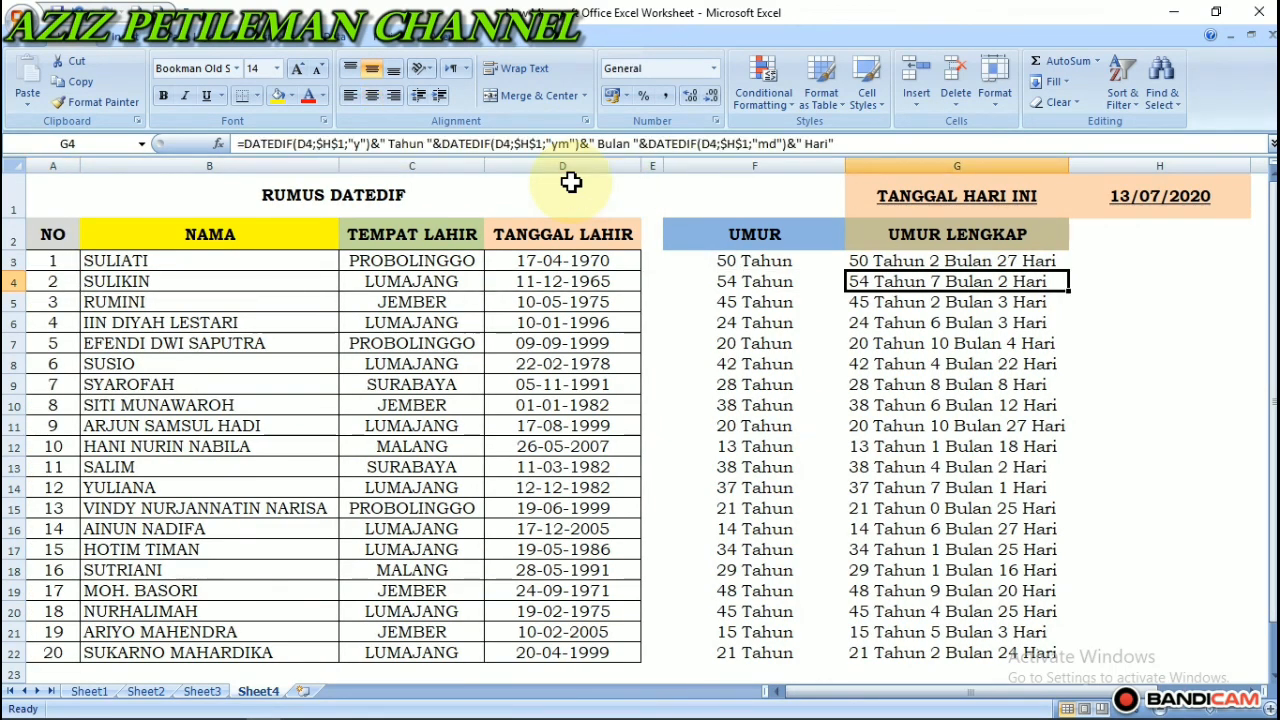
{"action": "key", "text": "Up"}
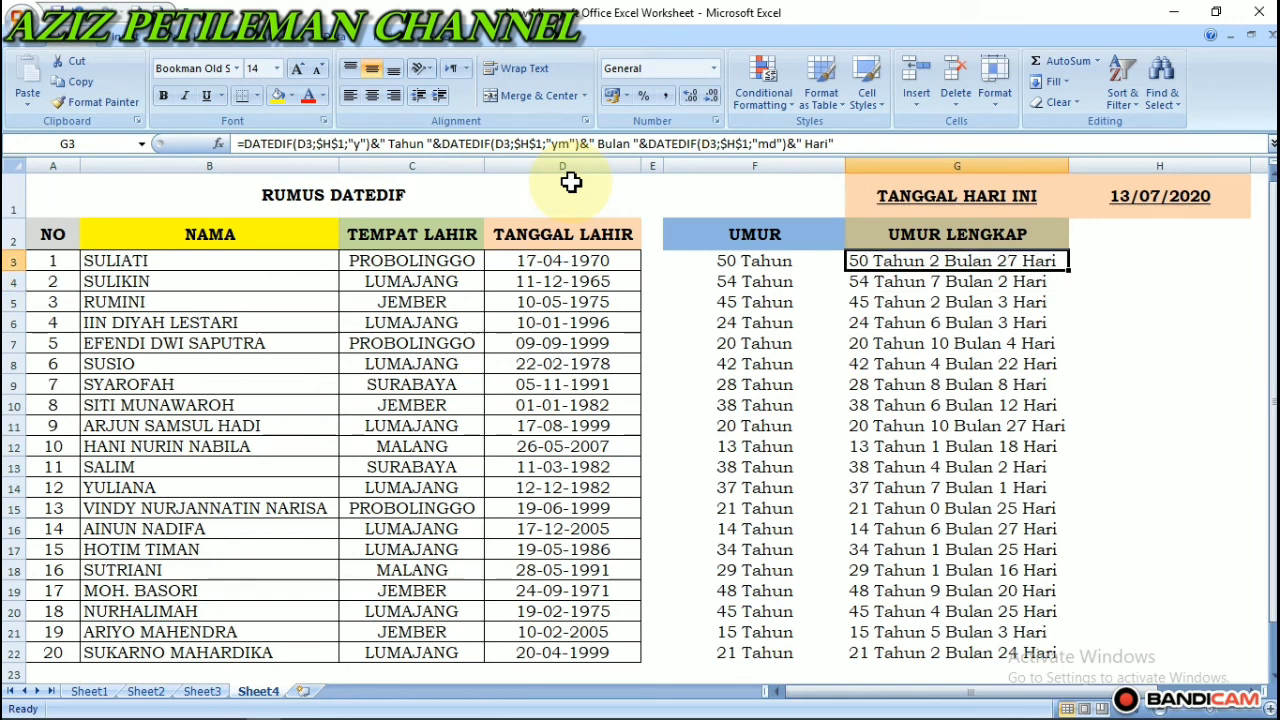
{"action": "key", "text": "Down"}
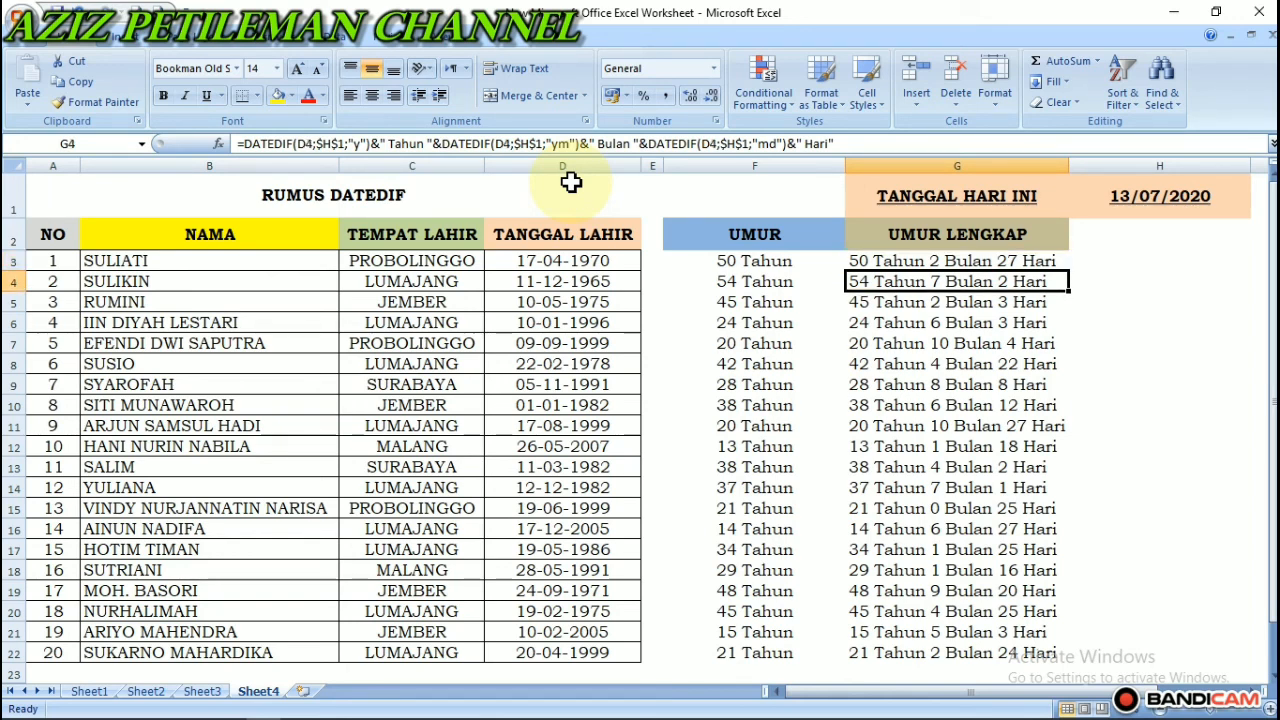
{"action": "key", "text": "Down"}
{"action": "key", "text": "Down"}
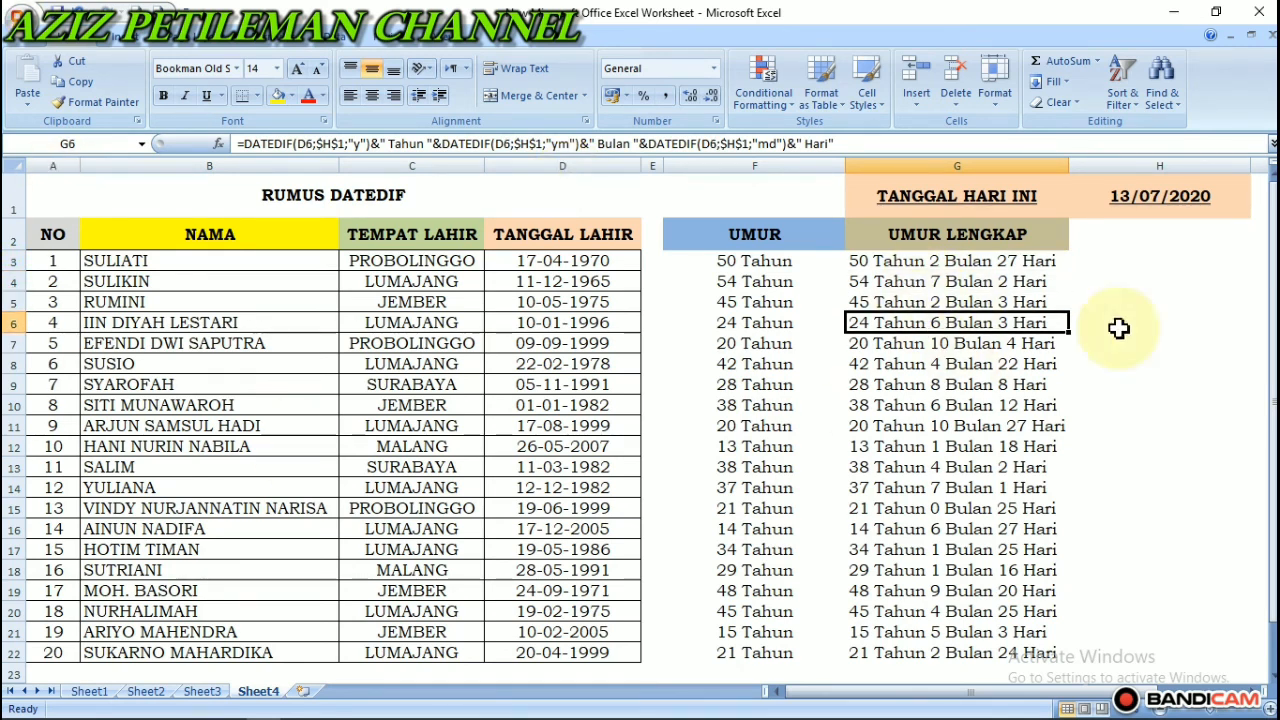
{"action": "left_click", "coordinate": [1214, 284]}
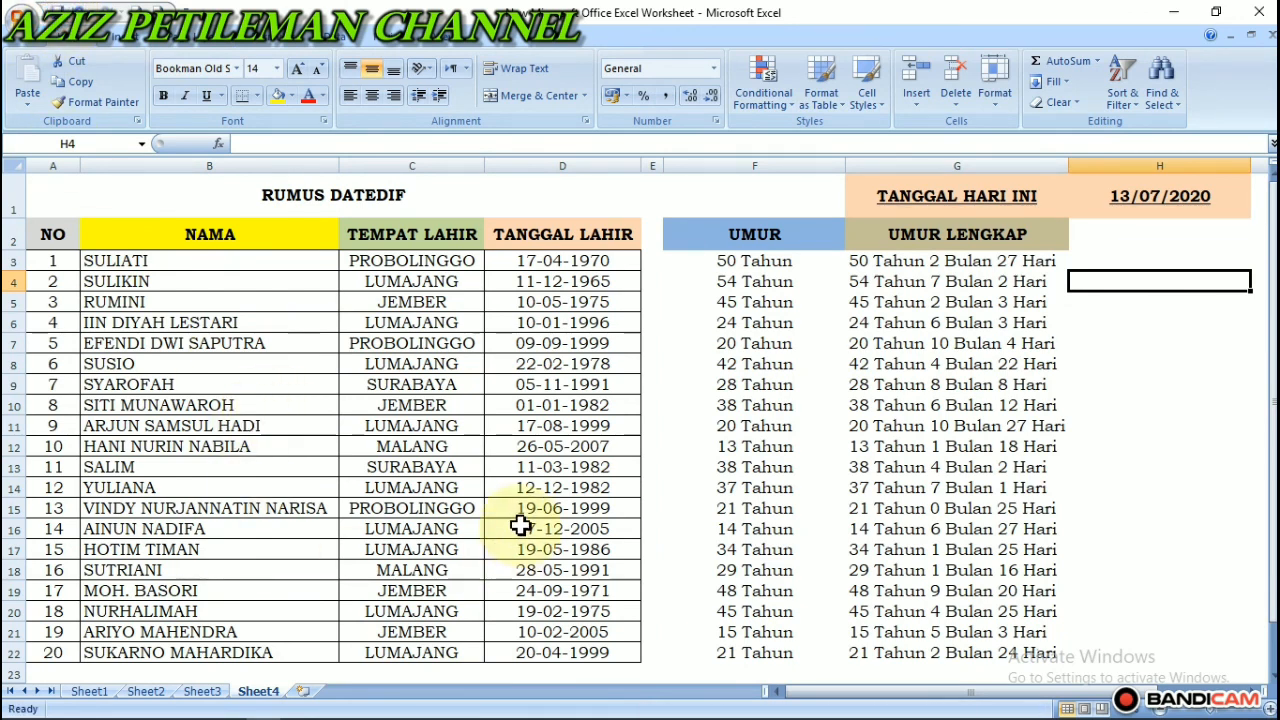
- Close the workbook and refresh the Windows desktop twice
{"action": "left_click", "coordinate": [1258, 11]}
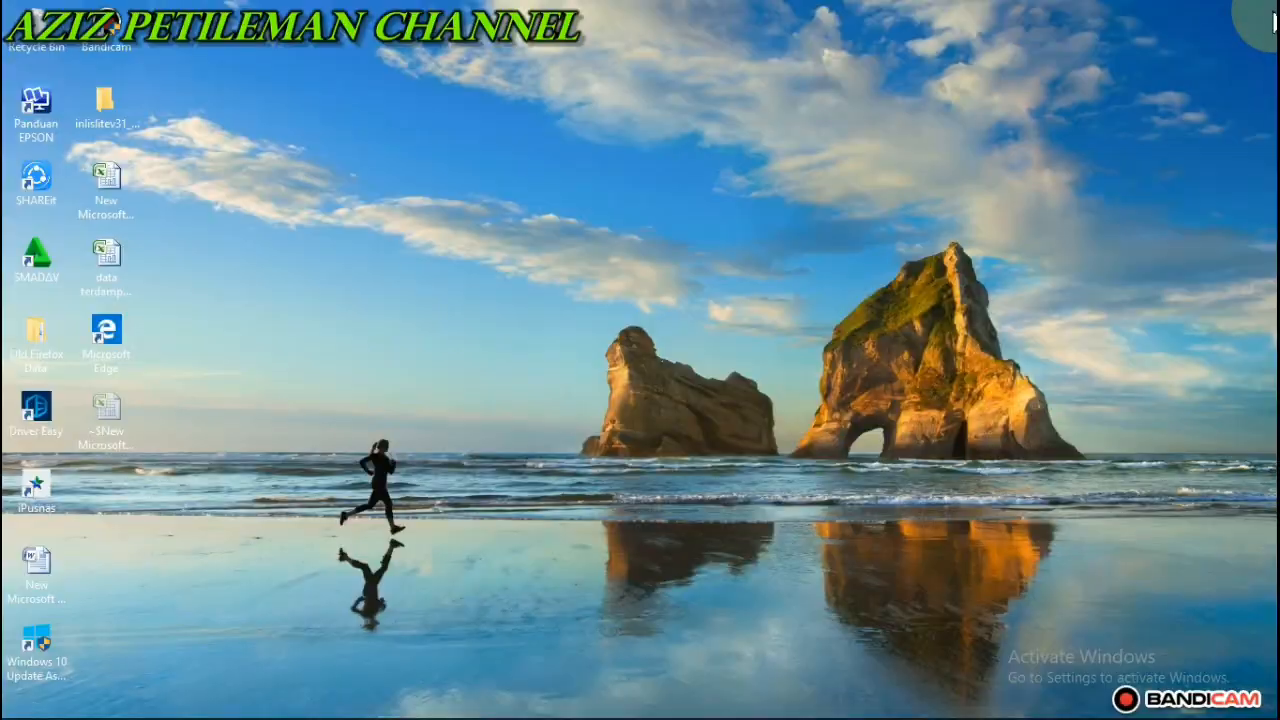
{"action": "right_click", "coordinate": [413, 409]}
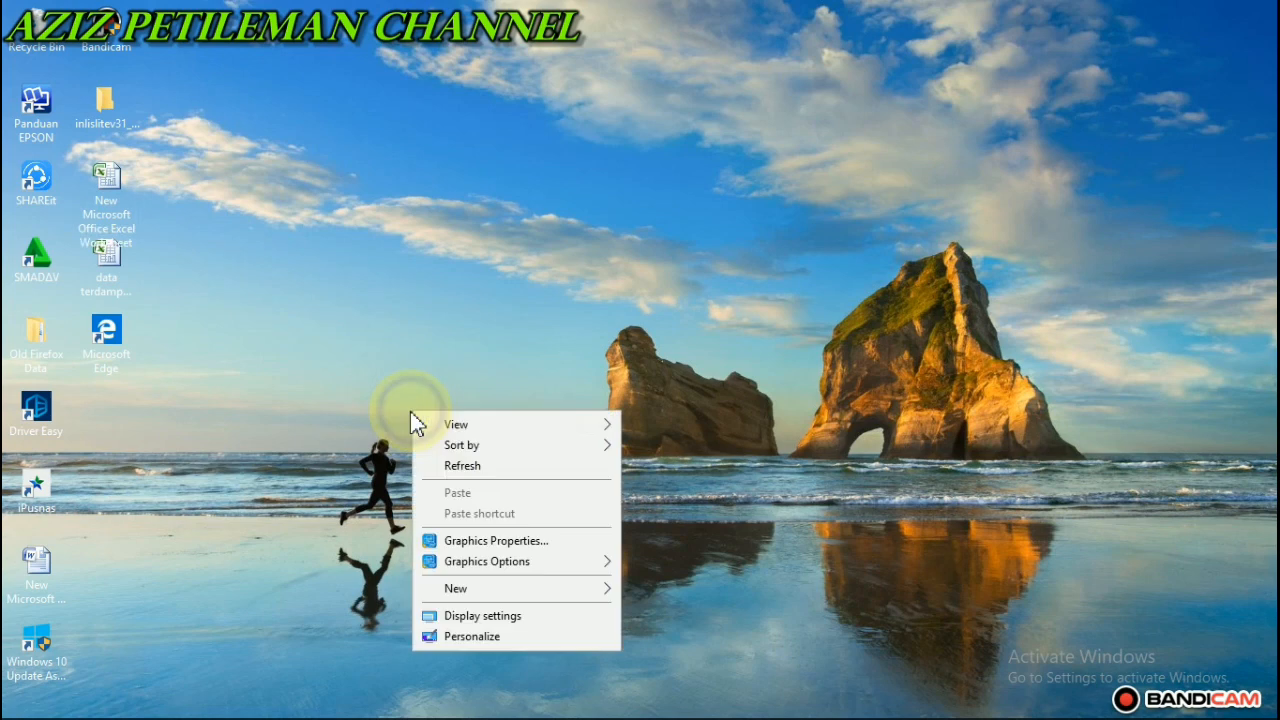
{"action": "left_click", "coordinate": [457, 469]}
{"action": "right_click", "coordinate": [346, 266]}
{"action": "left_click", "coordinate": [422, 322]}
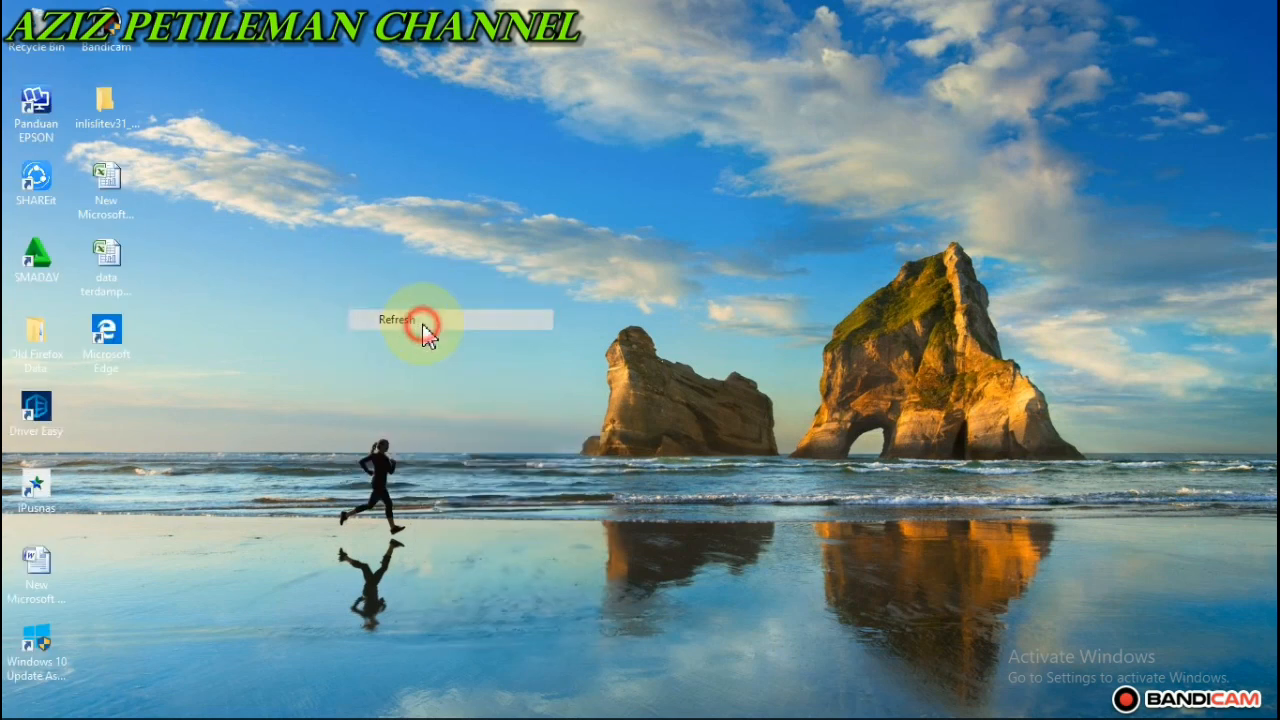
{"action": "mouse_move", "coordinate": [623, 11]}
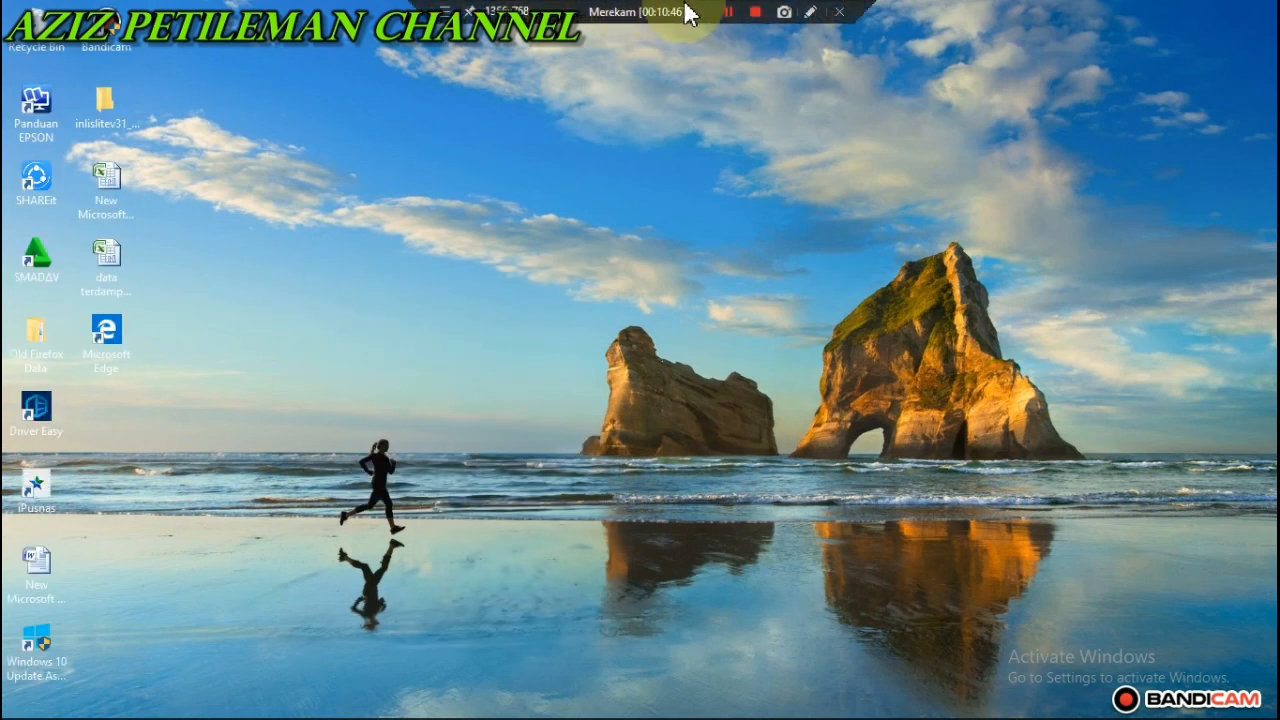